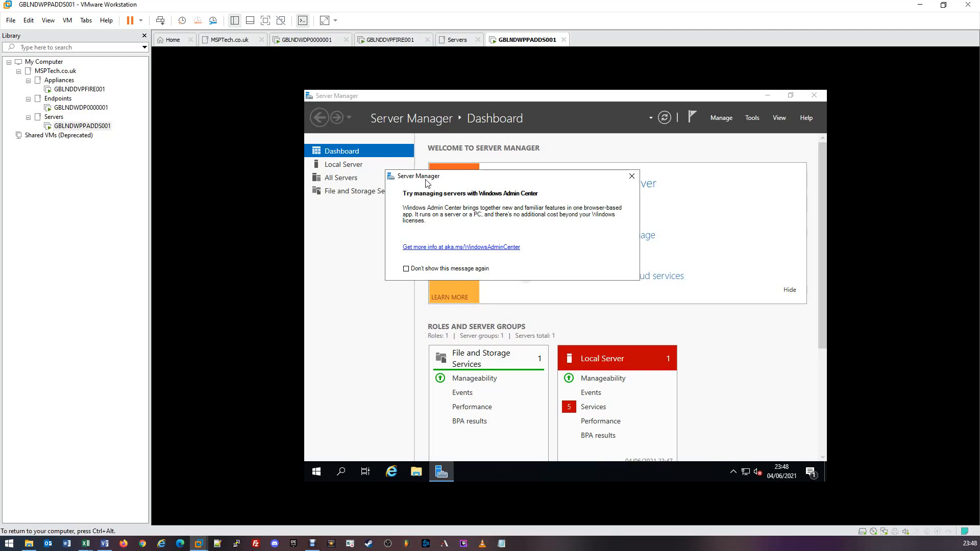
# Step: Open the computer name and domain change settings from the system properties of This PC
pyautogui.click(418, 470)
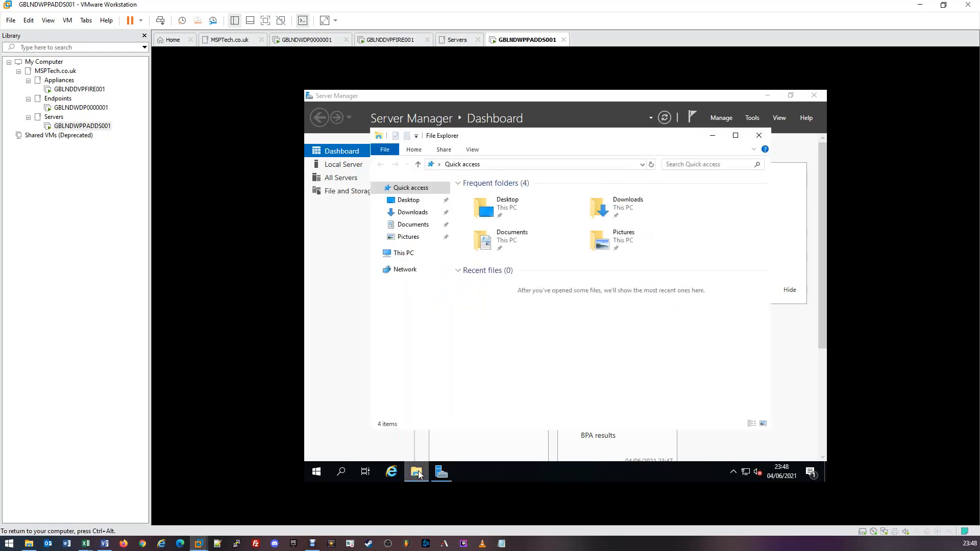
pyautogui.rightClick(413, 255)
pyautogui.click(459, 386)
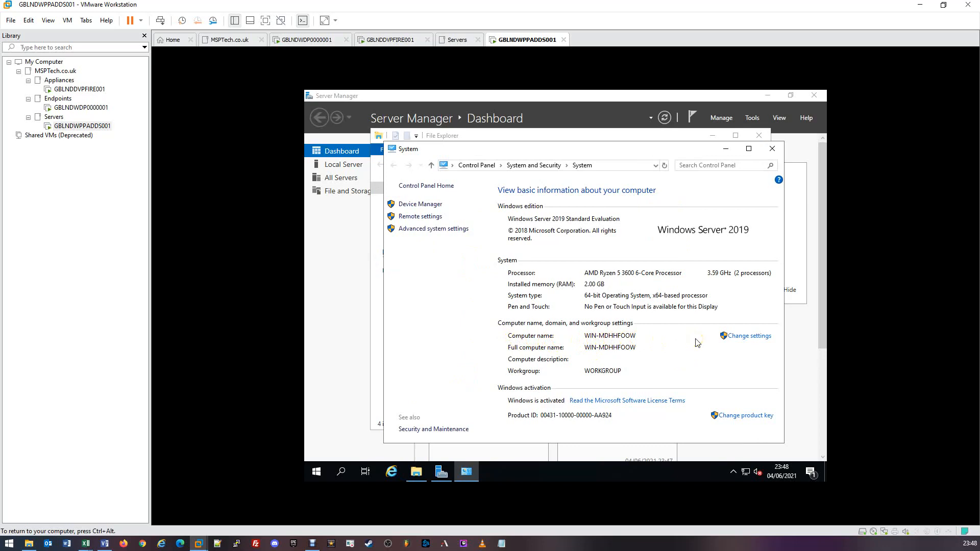
pyautogui.click(741, 343)
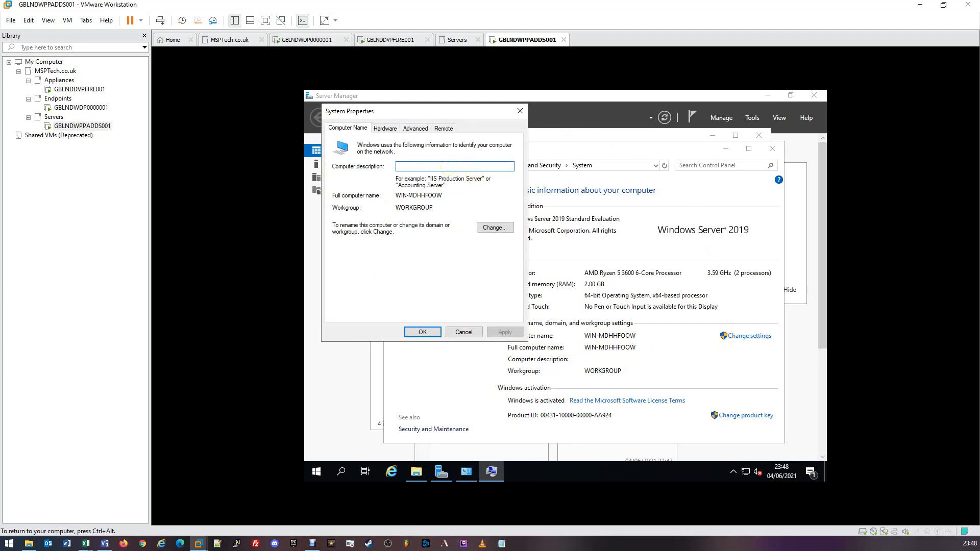
pyautogui.click(500, 231)
# Step: Rename the computer as GBLNDWPPADDS001, keep it in its workgroup and postpone the restart
pyautogui.click(418, 189)
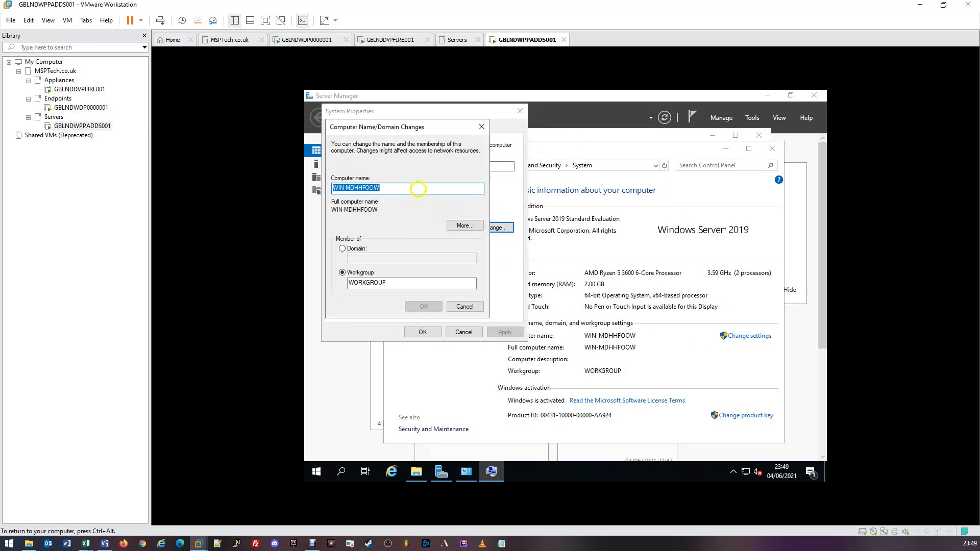
pyautogui.doubleClick(399, 189)
pyautogui.moveTo(399, 190); pyautogui.dragTo(312, 190)
pyautogui.write('GB')
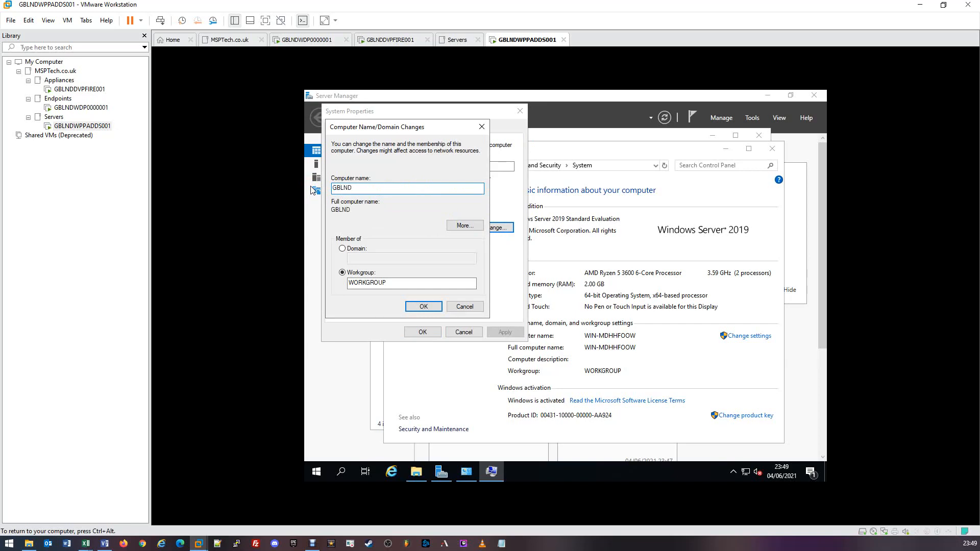
pyautogui.write('LNDWPPADDS001')
pyautogui.click(428, 306)
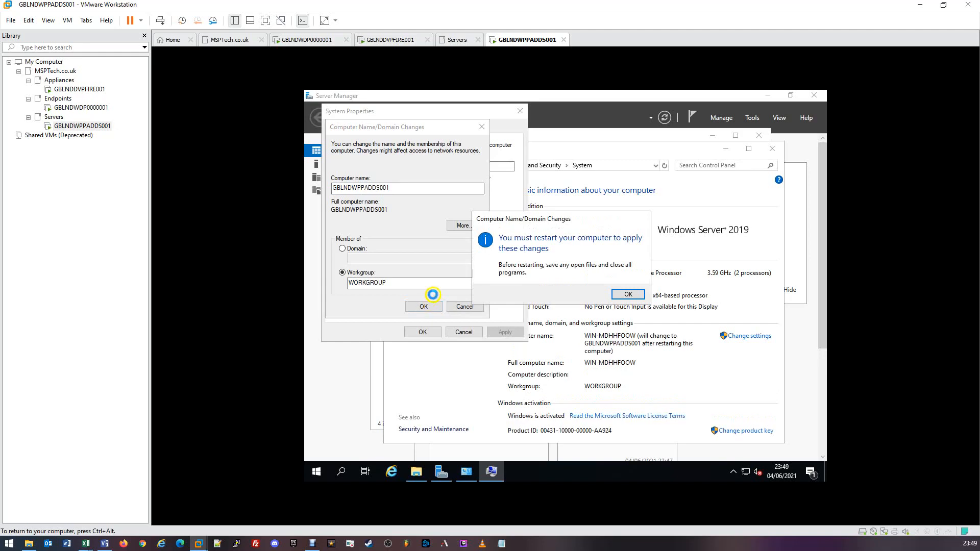
pyautogui.click(626, 294)
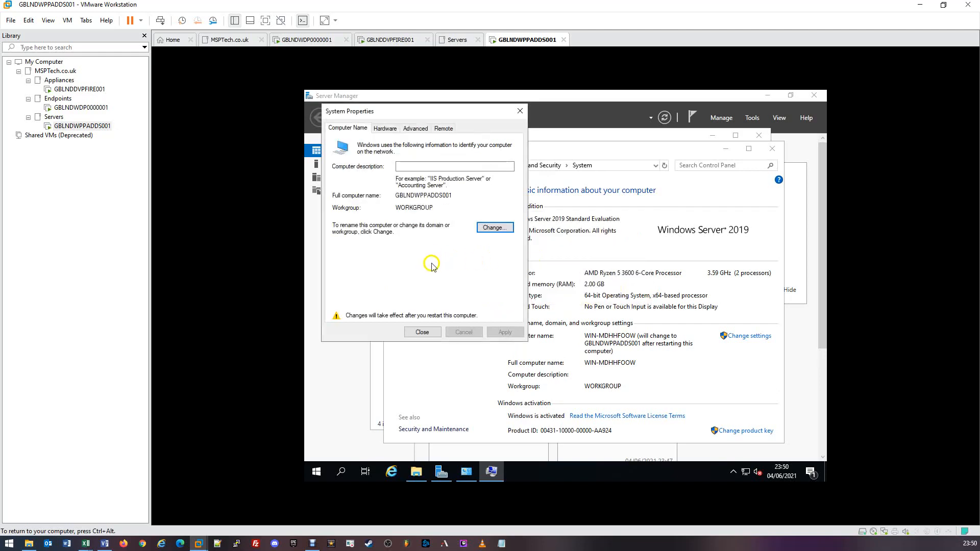
pyautogui.click(423, 332)
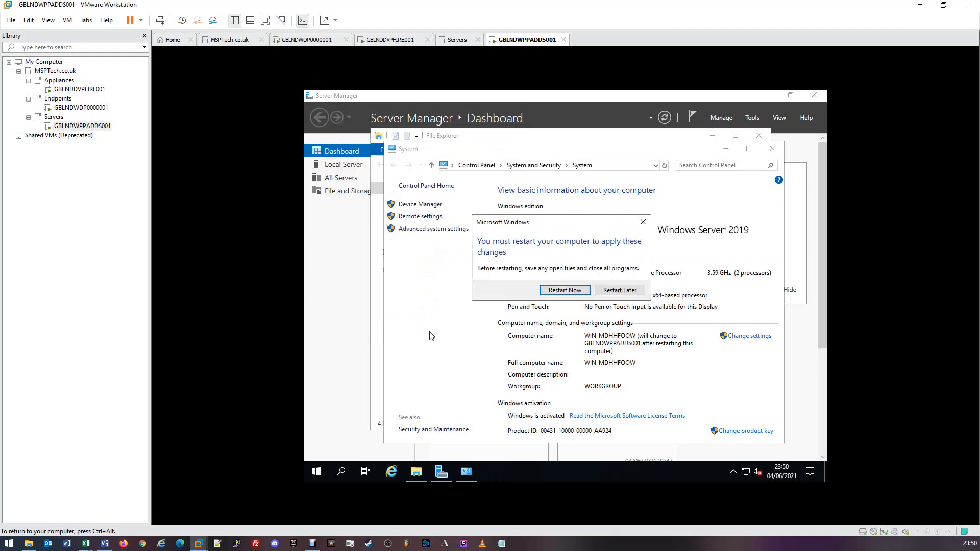
pyautogui.click(607, 295)
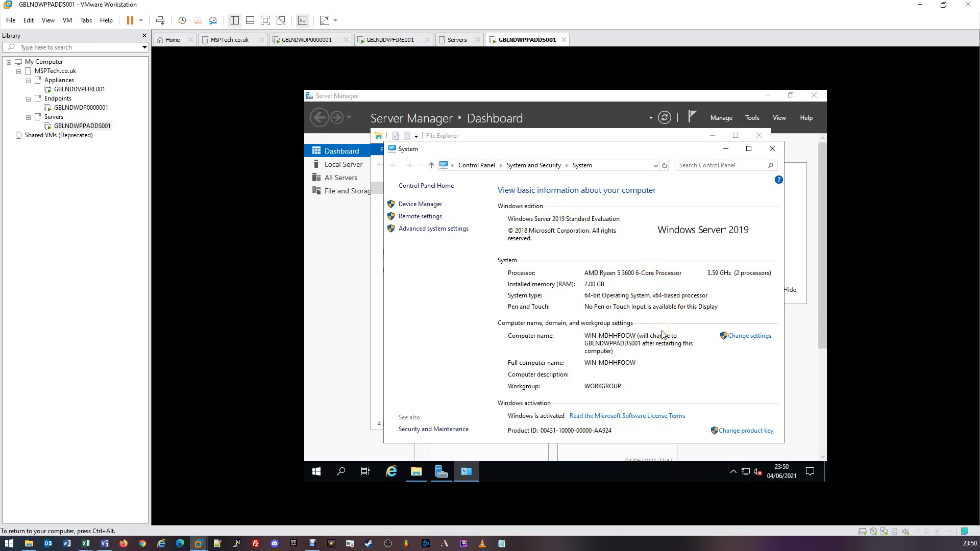
# Step: Open the server's network adapter list from the Control Panel's network status settings
pyautogui.click(470, 166)
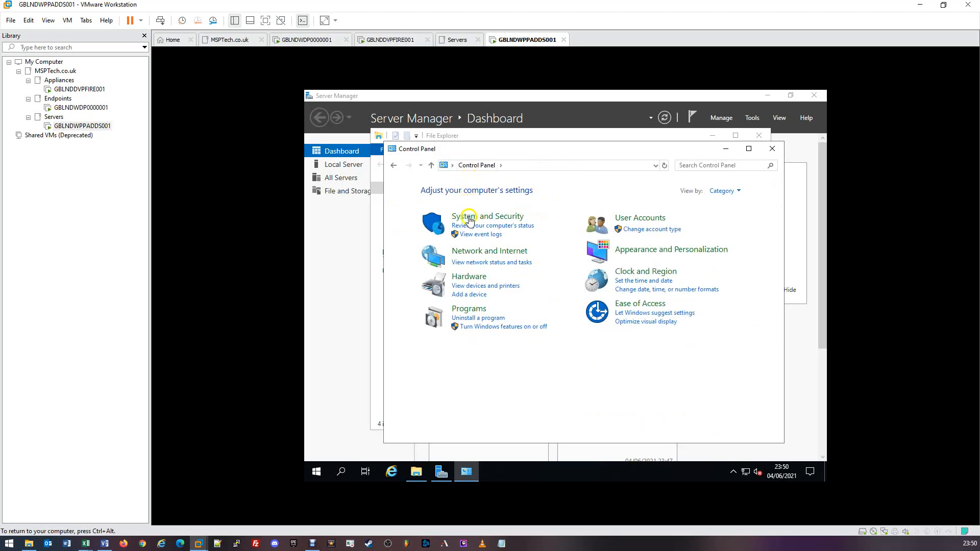
pyautogui.click(506, 266)
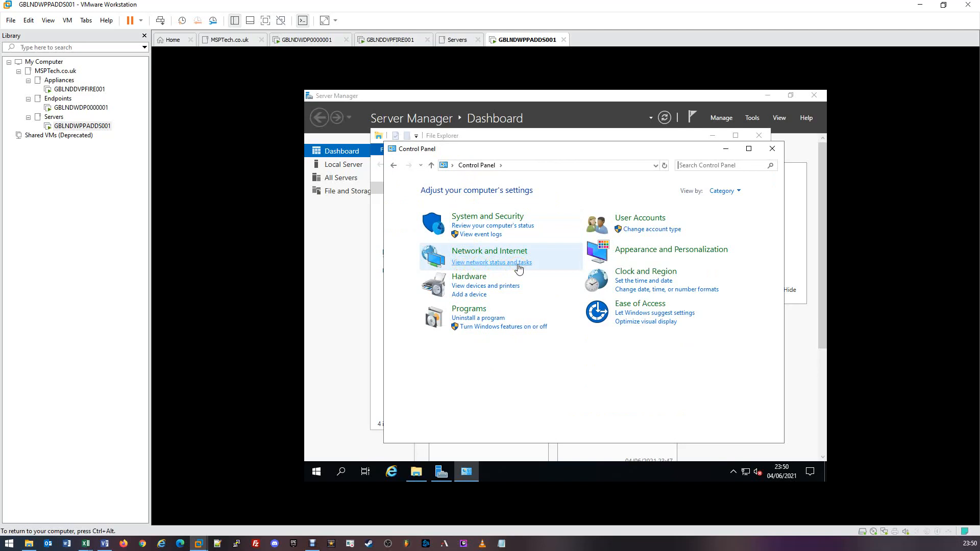
pyautogui.click(519, 262)
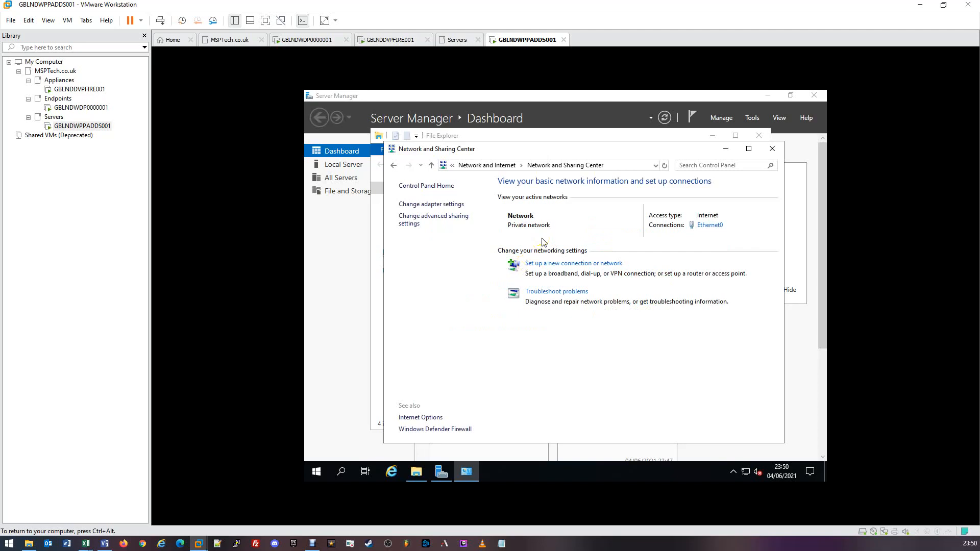
pyautogui.click(710, 227)
pyautogui.click(457, 205)
pyautogui.click(418, 204)
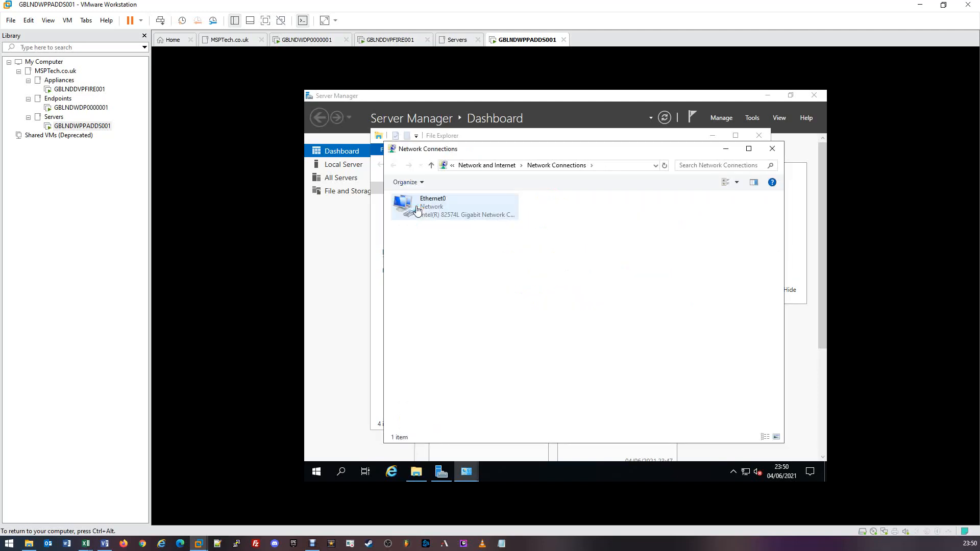
pyautogui.click(444, 356)
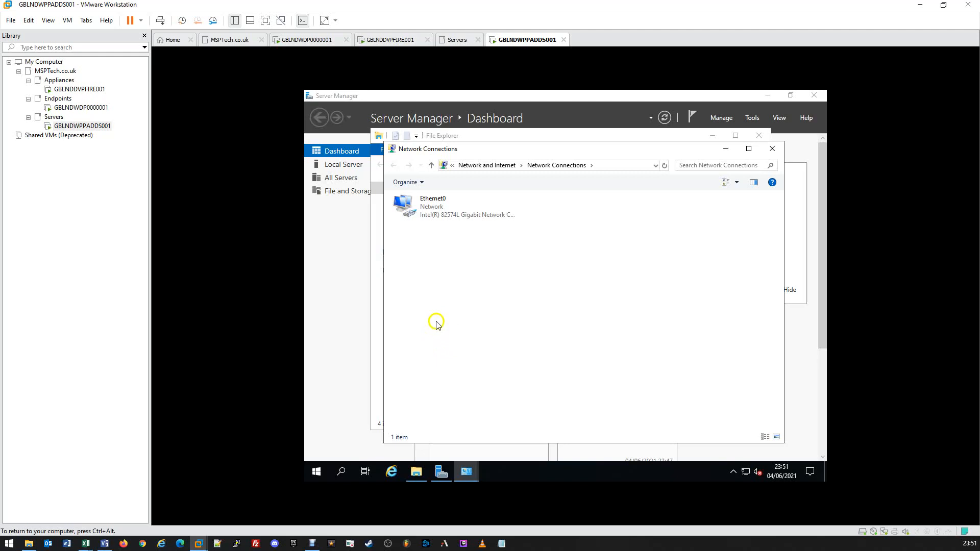
# Step: Open the Internet Protocol Version 4 (TCP/IPv4) properties of the Ethernet0 adapter
pyautogui.click(433, 211)
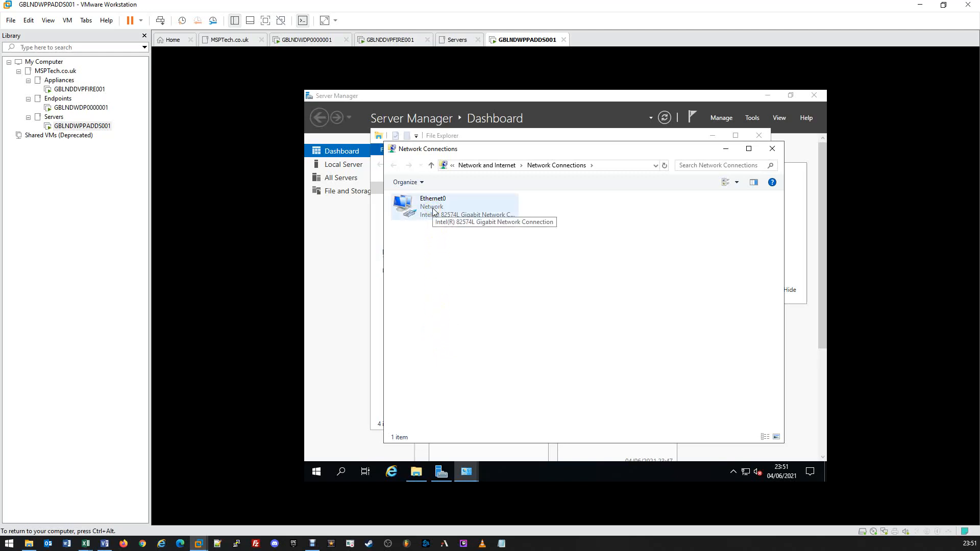
pyautogui.doubleClick(433, 211)
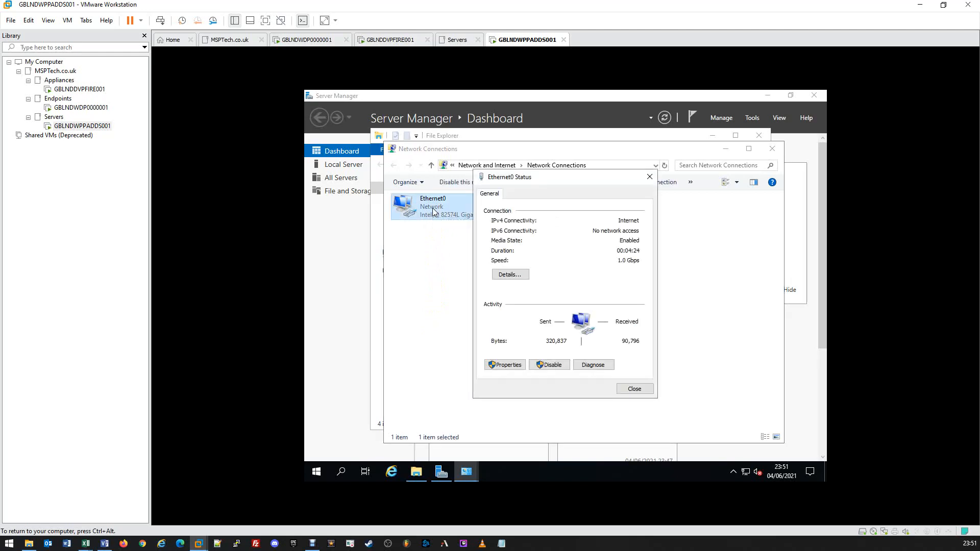
pyautogui.click(585, 304)
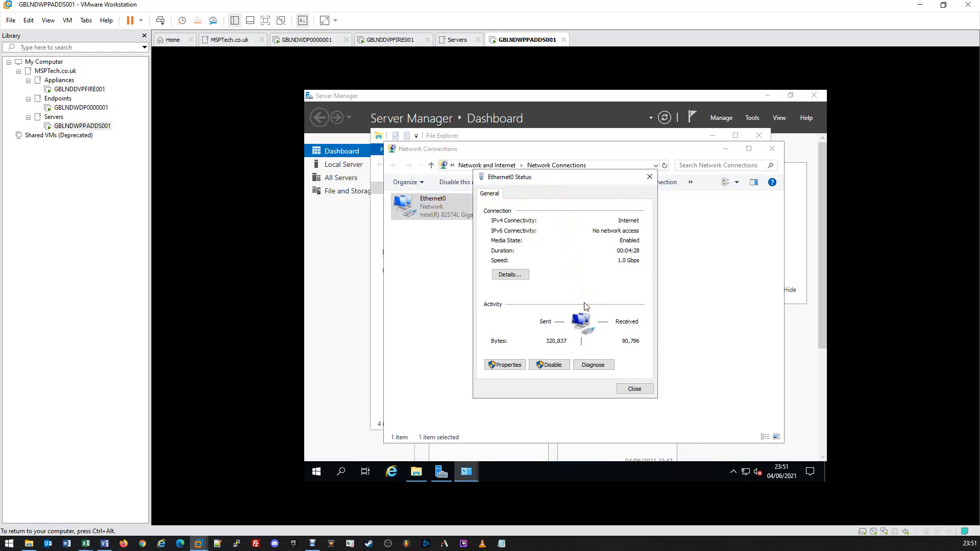
pyautogui.click(505, 365)
pyautogui.click(507, 368)
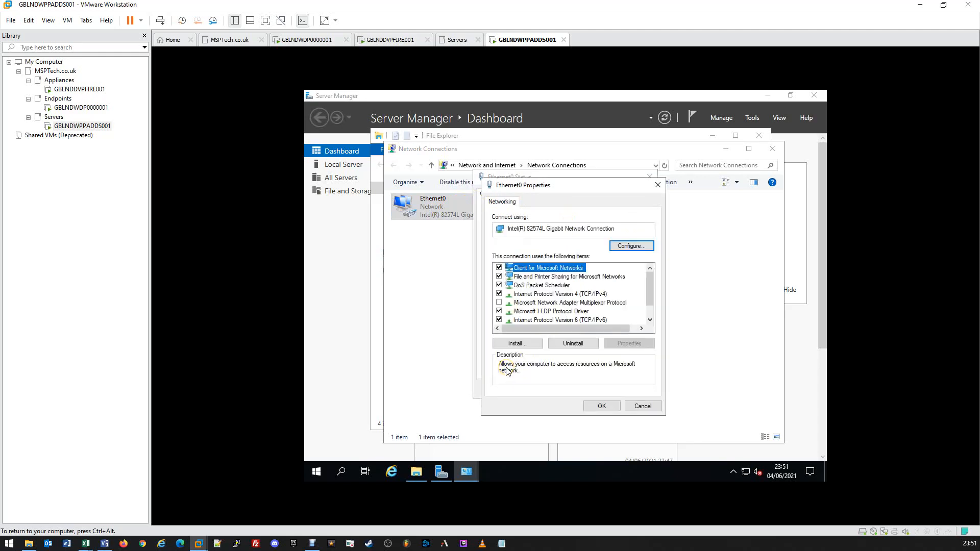
pyautogui.click(507, 369)
pyautogui.click(553, 288)
pyautogui.click(531, 298)
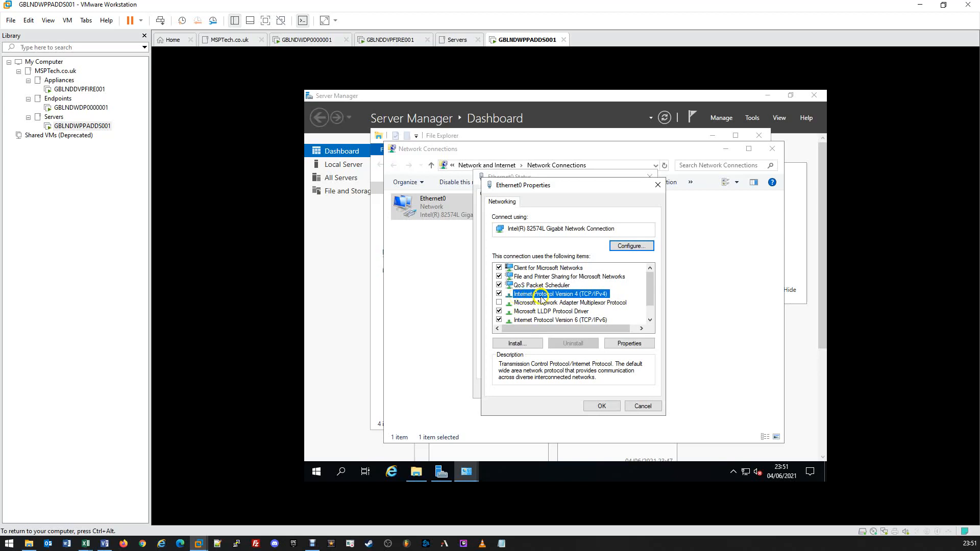
pyautogui.click(621, 344)
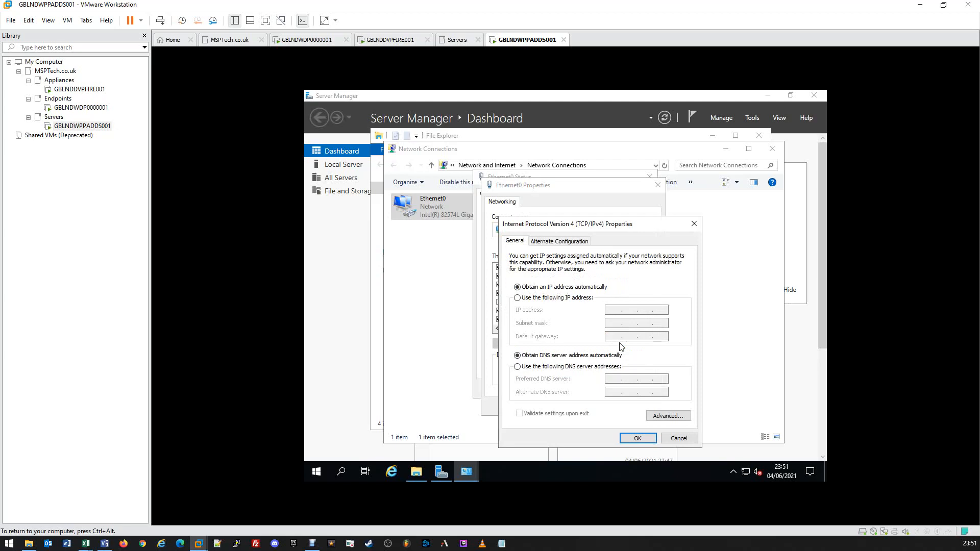
pyautogui.click(622, 346)
# Step: Switch the adapter to manual addressing and set its IP address to 10.0.10.1
pyautogui.click(546, 300)
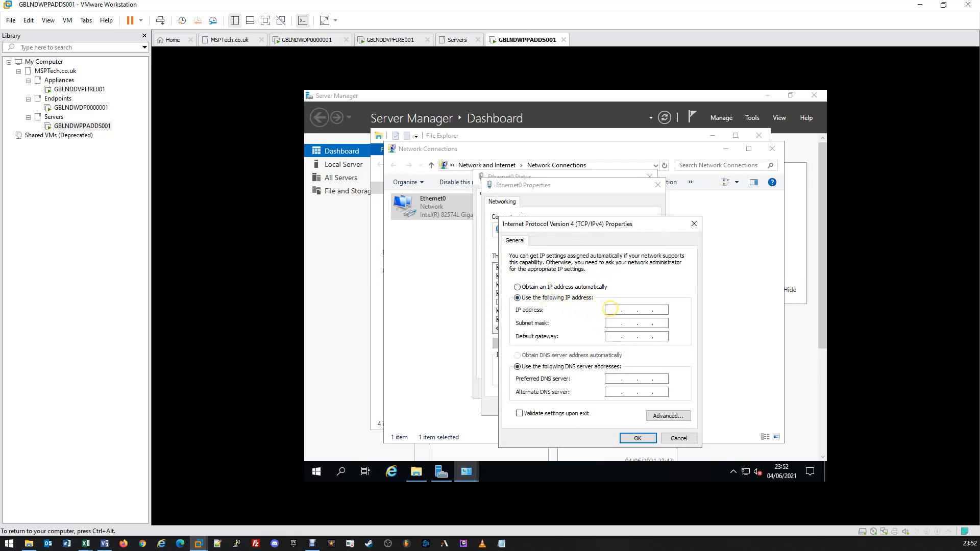
pyautogui.click(616, 310)
pyautogui.write('10 .0.10 . 1')
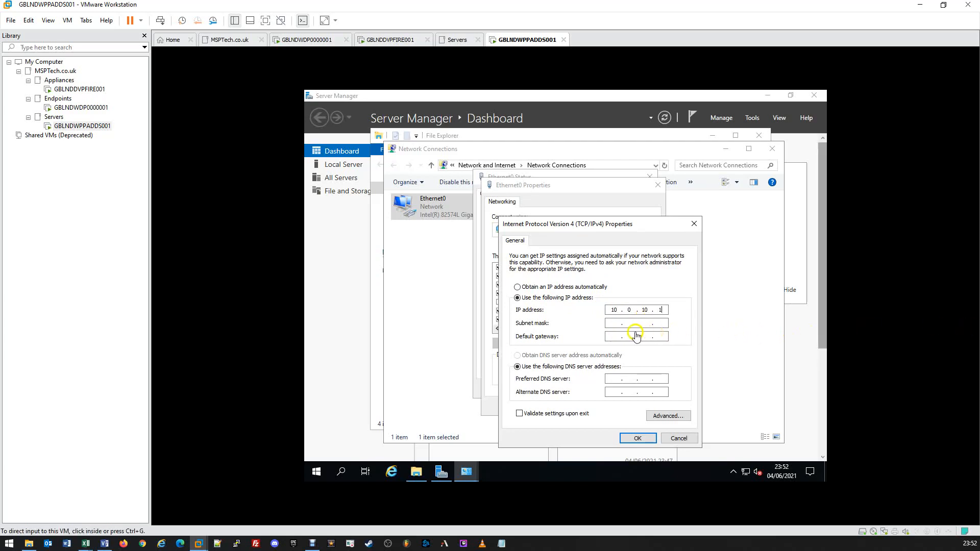
# Step: Set the subnet mask to 255.255.255.0 and the default gateway to 10.0.10.254
pyautogui.click(615, 324)
pyautogui.click(615, 325)
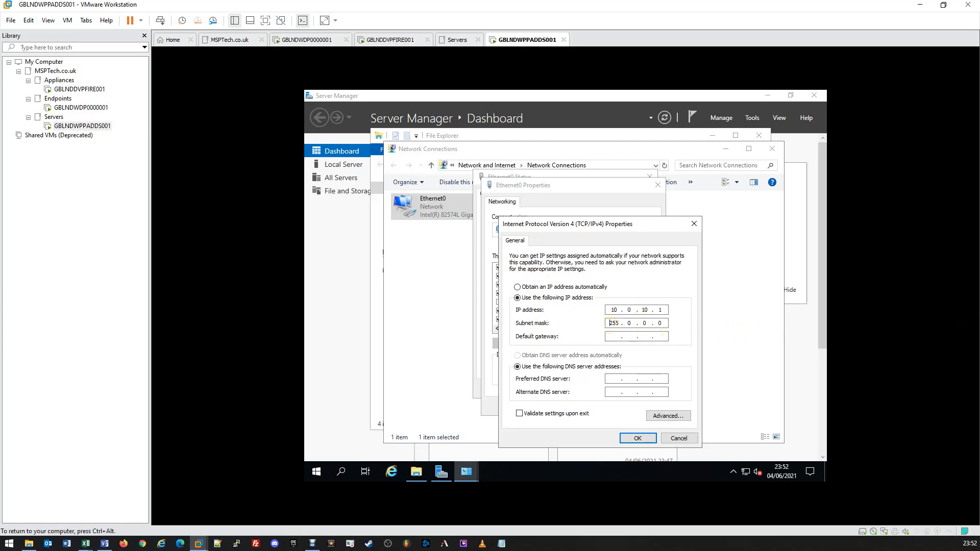
pyautogui.moveTo(609, 325); pyautogui.dragTo(664, 325)
pyautogui.doubleClick(611, 322)
pyautogui.doubleClick(611, 324)
pyautogui.write('255 . 255 . 255 . 0')
pyautogui.click(614, 336)
pyautogui.write('10 . 0 . 10 . 254')
# Step: Run ipconfig in Windows PowerShell to check the current address, subnet mask and gateway, and close PowerShell
pyautogui.rightClick(317, 474)
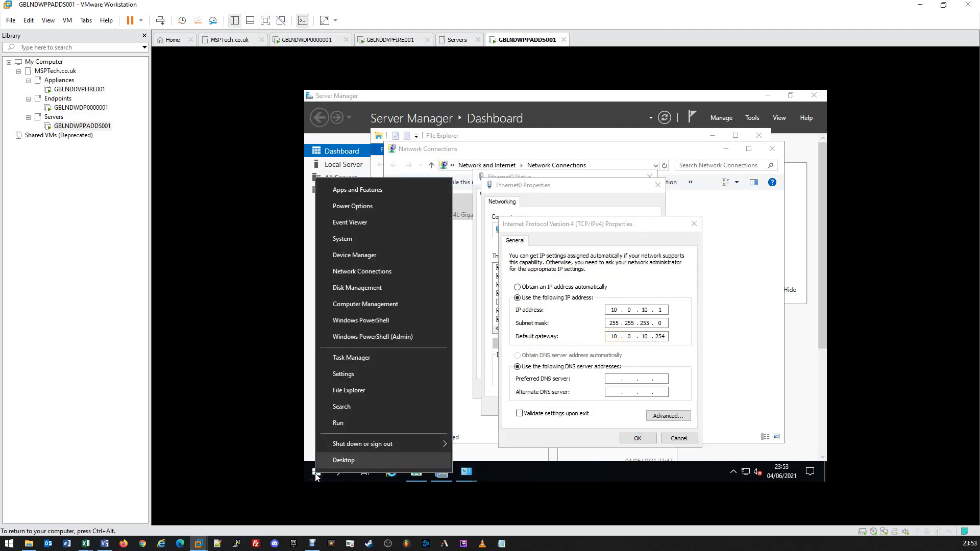
pyautogui.click(359, 322)
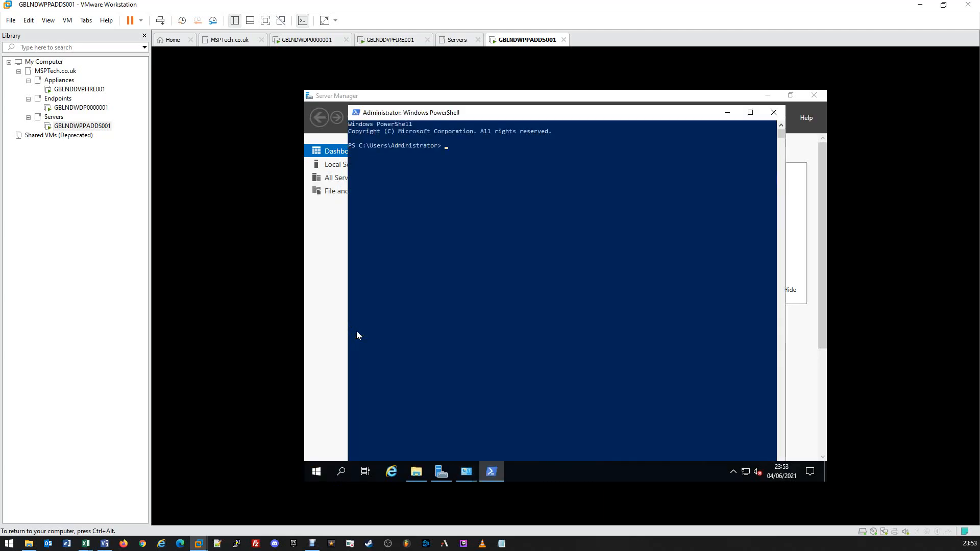
pyautogui.write('ipconfig')
pyautogui.press('Return')
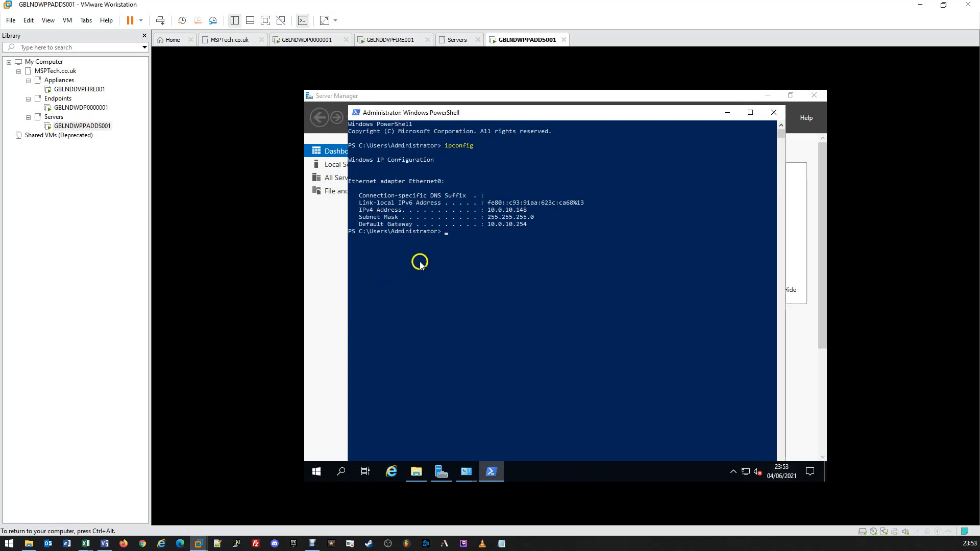
pyautogui.moveTo(486, 211); pyautogui.dragTo(527, 225)
pyautogui.click(532, 224)
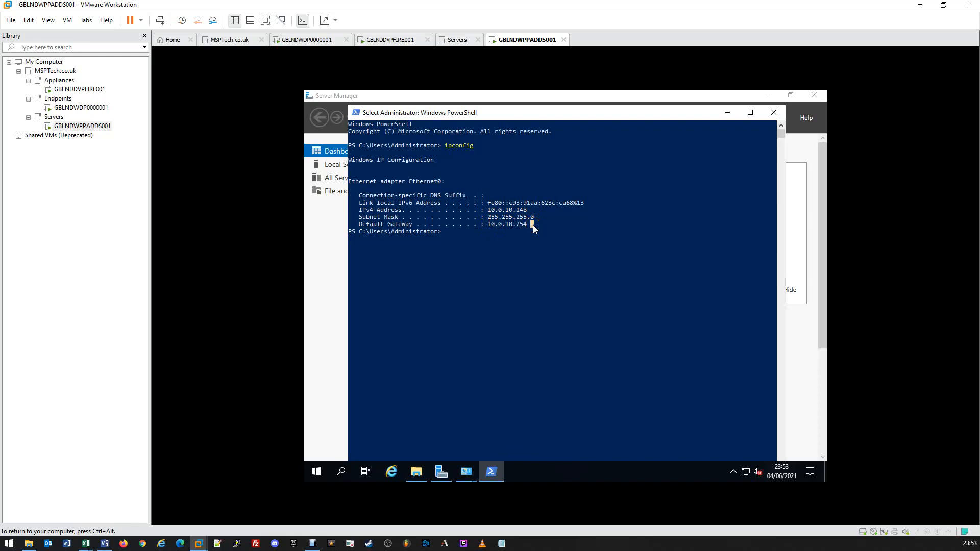
pyautogui.click(776, 116)
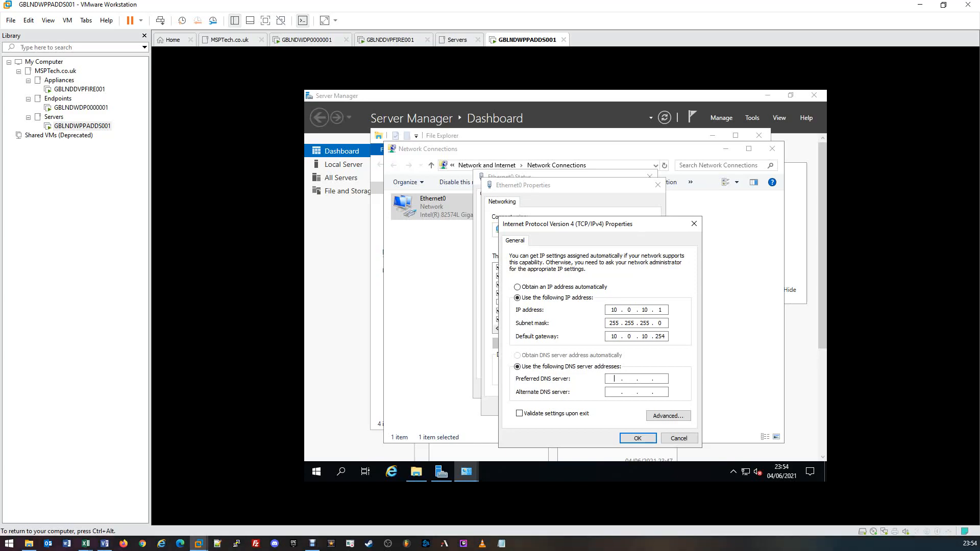
# Step: Set the preferred DNS server to 127.0.0.1 and apply the Ethernet0 settings, closing the adapter's dialogs
pyautogui.write('127.0.0.1')
pyautogui.click(638, 439)
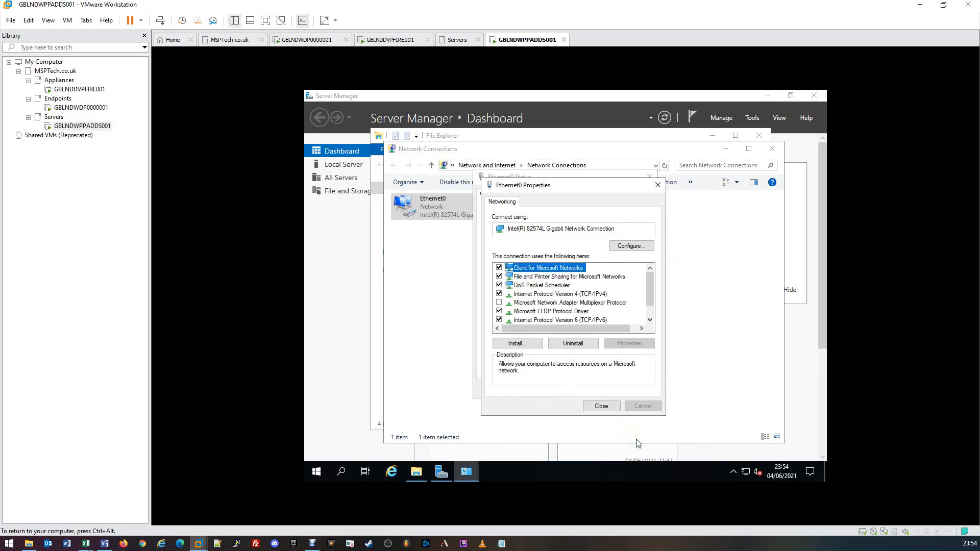
pyautogui.click(612, 410)
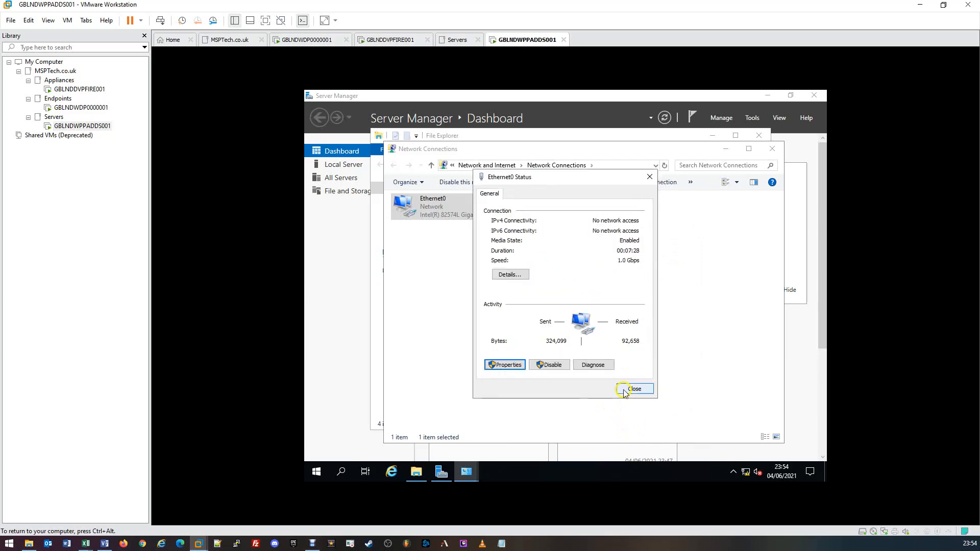
pyautogui.click(627, 389)
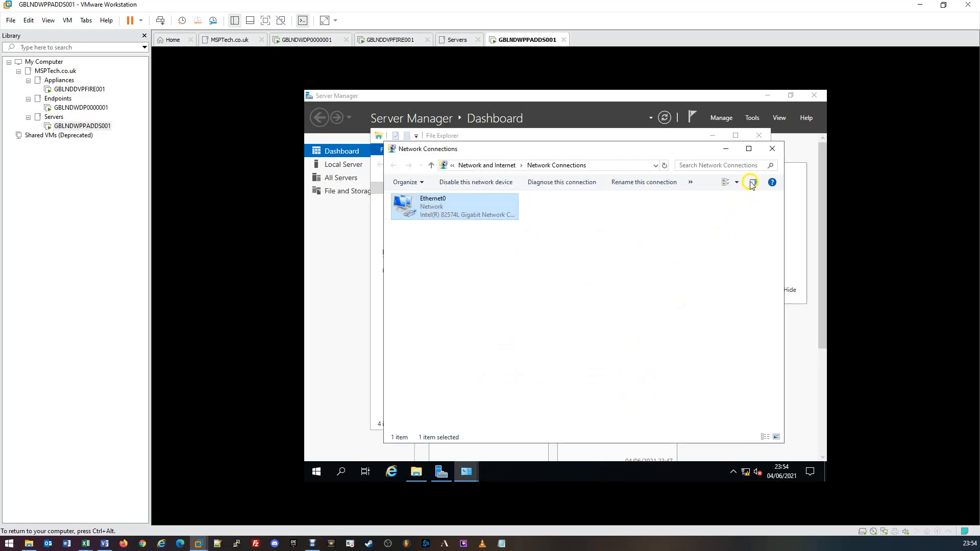
# Step: Close the Network Connections, Network and Sharing Center and File Explorer windows
pyautogui.click(767, 150)
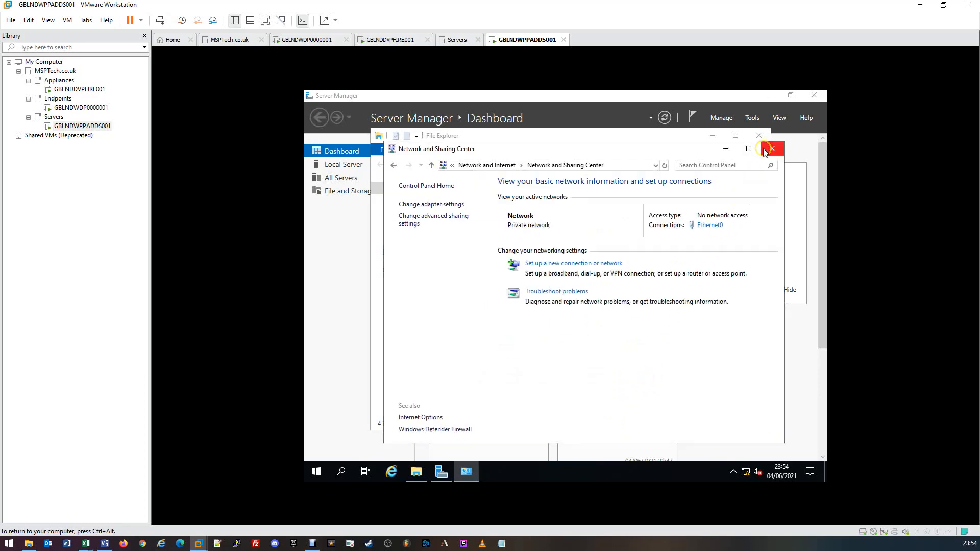
pyautogui.click(765, 148)
pyautogui.click(758, 138)
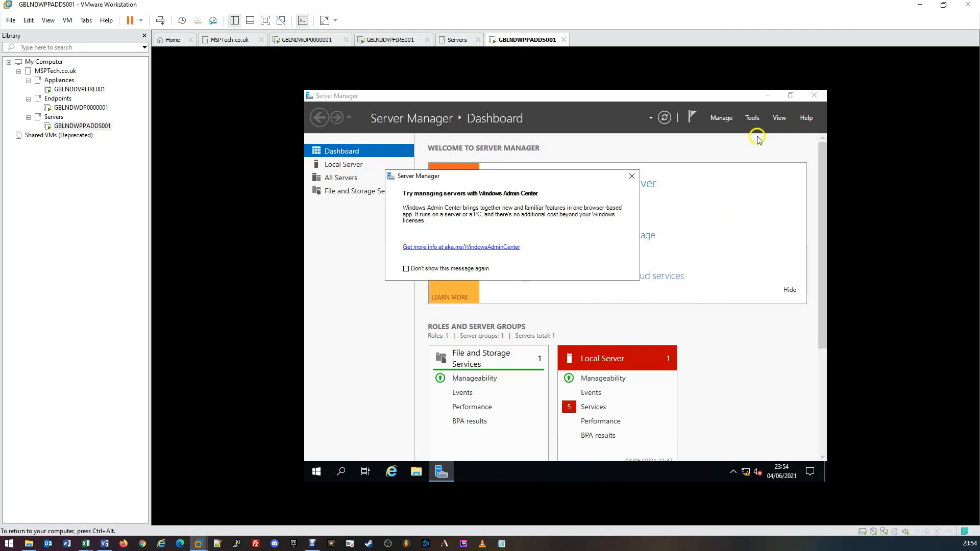
# Step: Restart the server virtual machine, giving Other (Planned) as the shutdown reason
pyautogui.rightClick(311, 472)
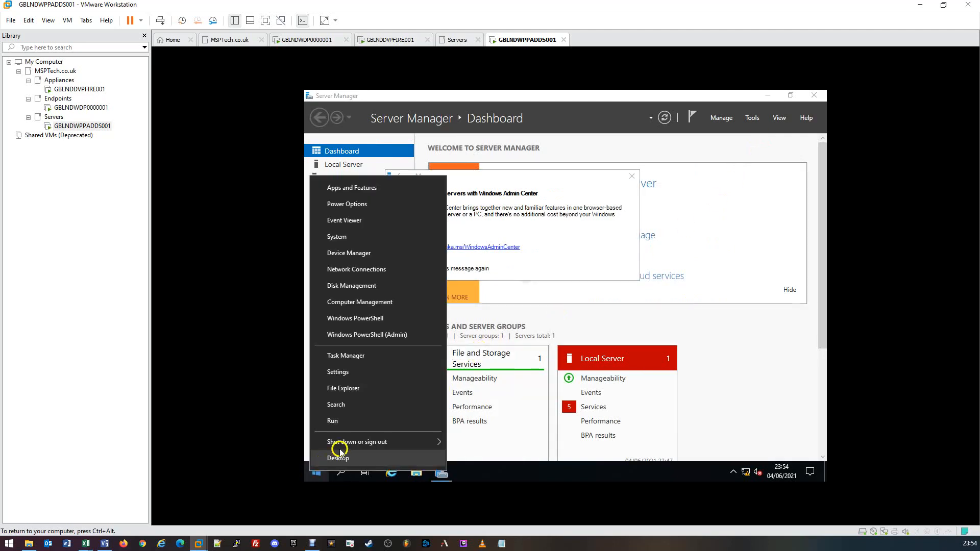
pyautogui.moveTo(388, 441)
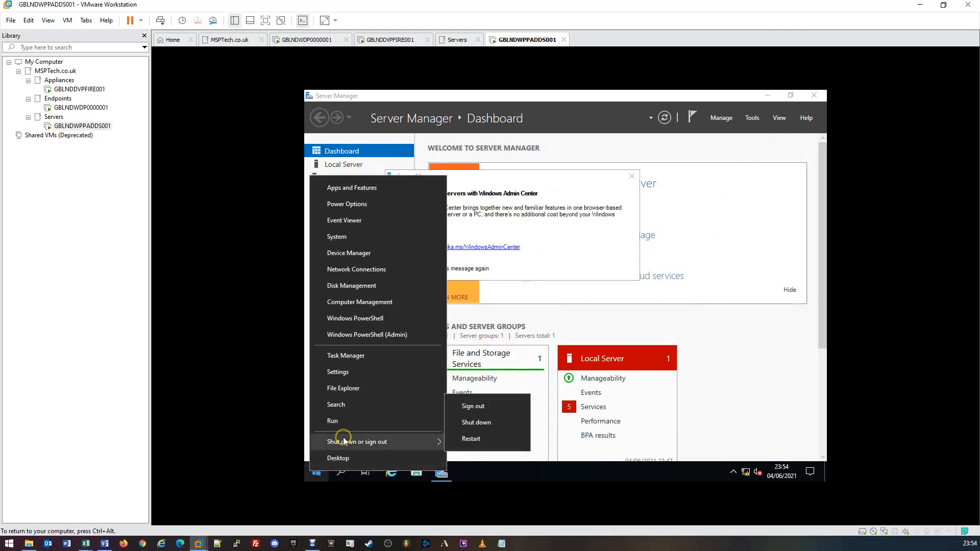
pyautogui.click(471, 439)
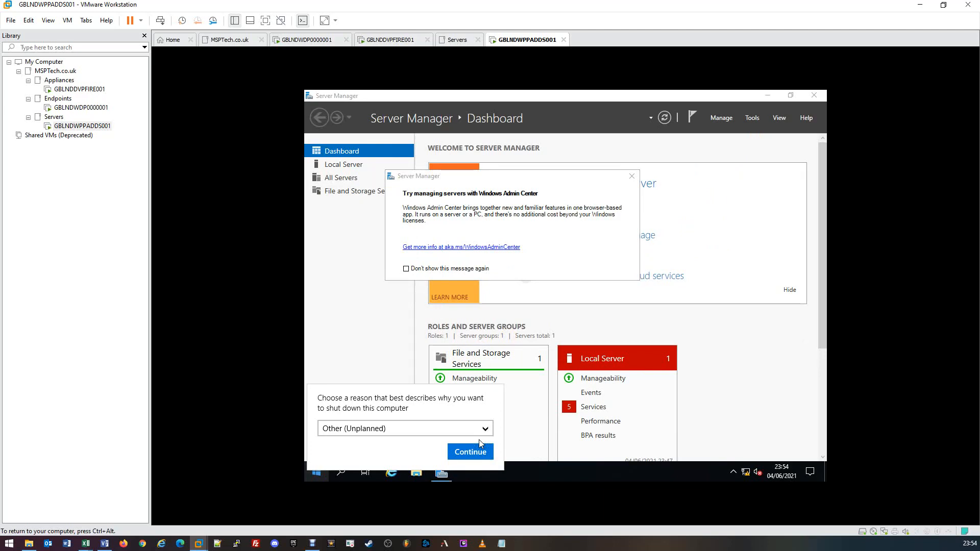
pyautogui.click(480, 436)
pyautogui.click(482, 437)
pyautogui.click(482, 431)
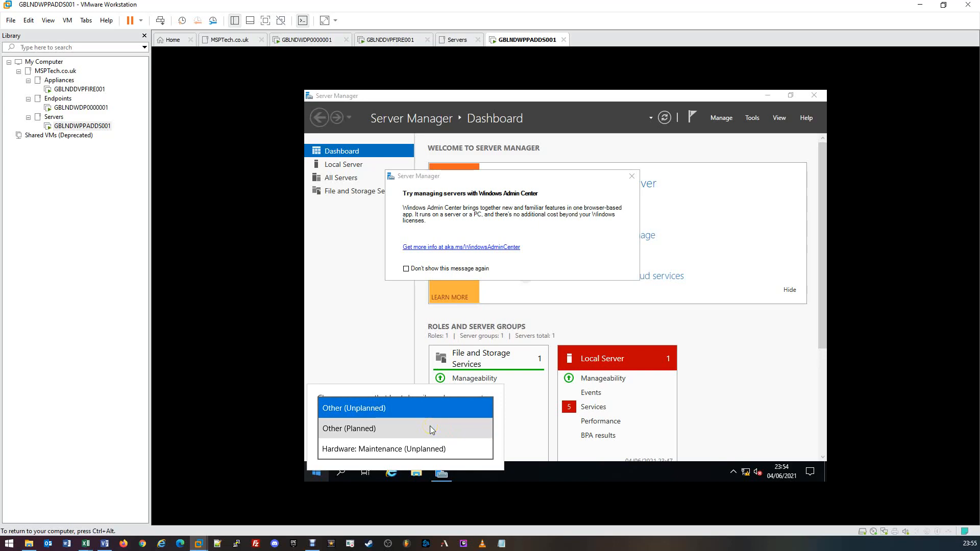
pyautogui.click(371, 433)
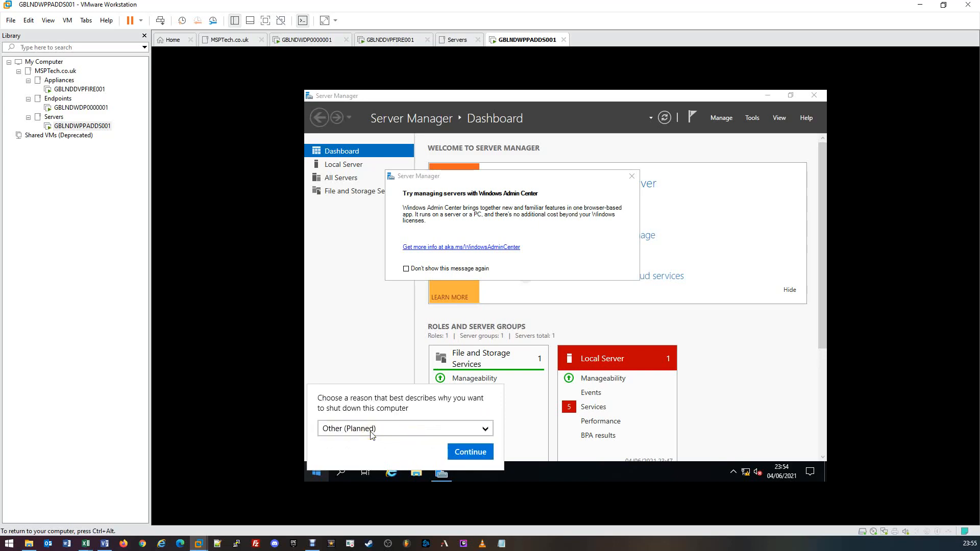
pyautogui.click(470, 454)
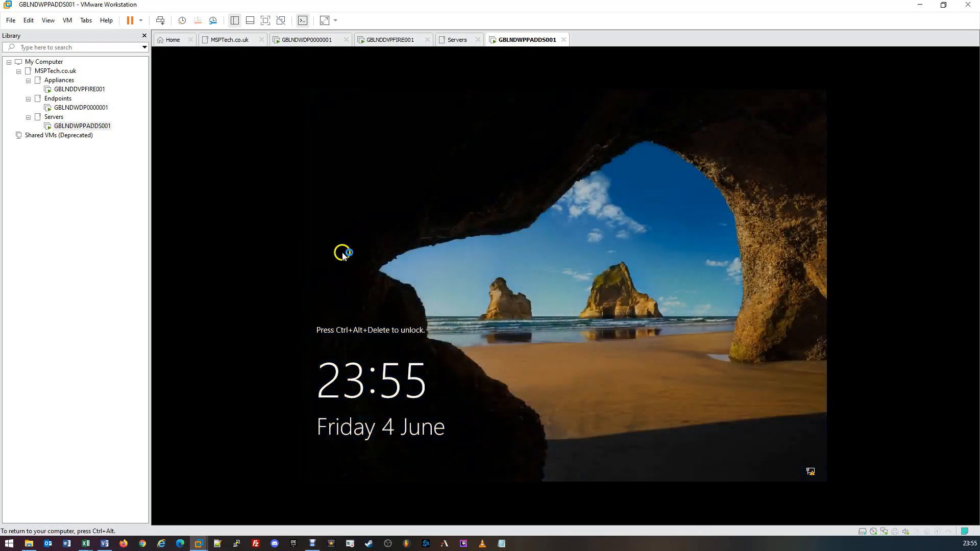
# Step: Unlock the restarted virtual machine and sign in to the Administrator account with its password
pyautogui.hotkey('ctrl', 'alt')
pyautogui.click(67, 20)
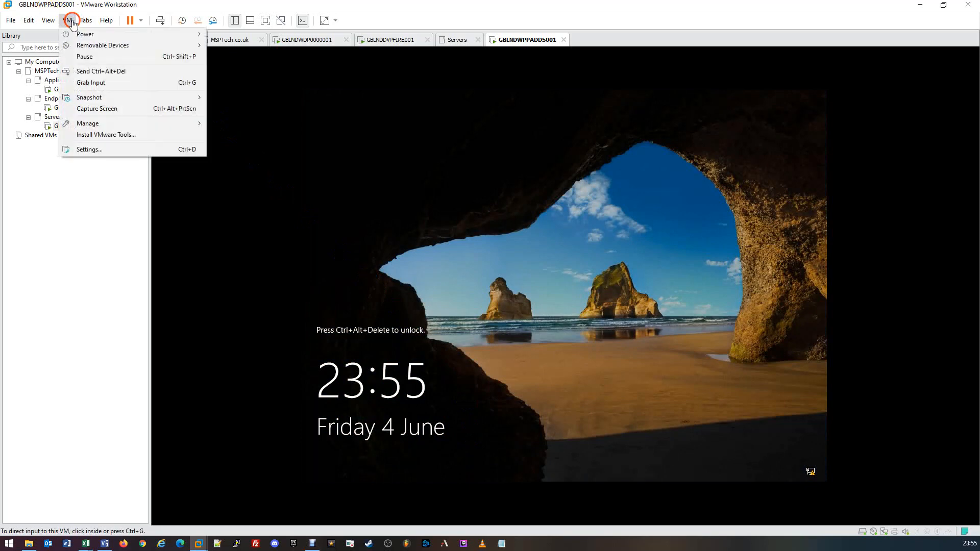
pyautogui.click(82, 71)
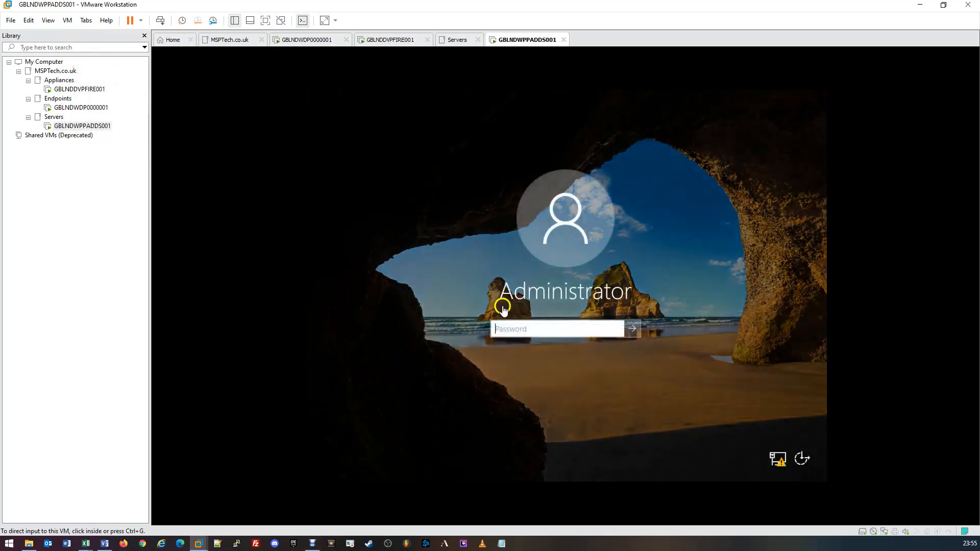
pyautogui.click(509, 329)
pyautogui.write('•••••••')
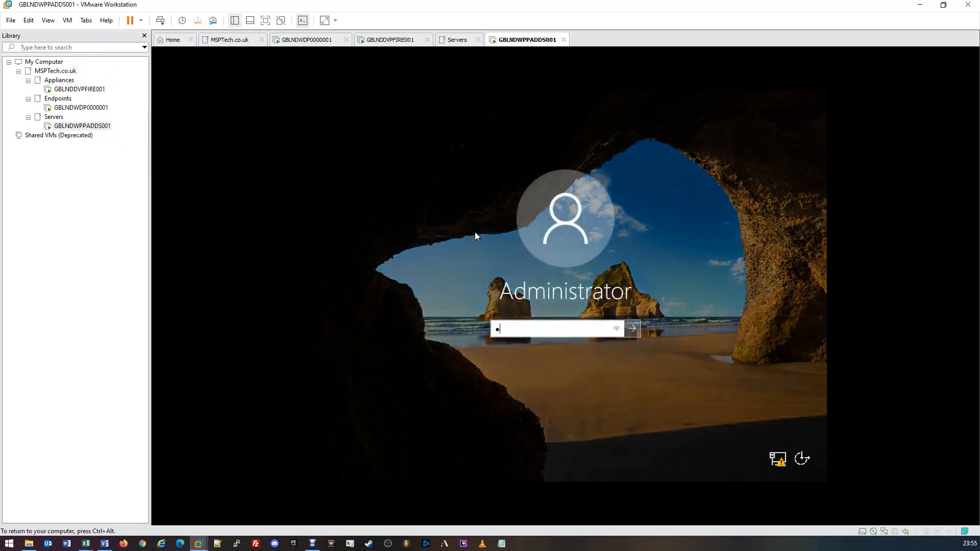
pyautogui.write('•••••••')
pyautogui.press('Return')
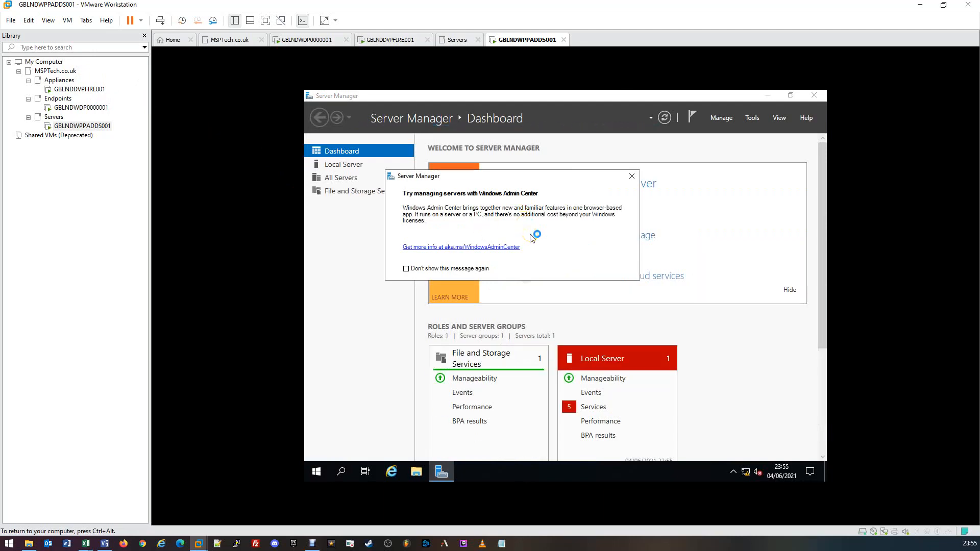
# Step: Open the properties of This PC from File Explorer to check the computer name
pyautogui.click(418, 473)
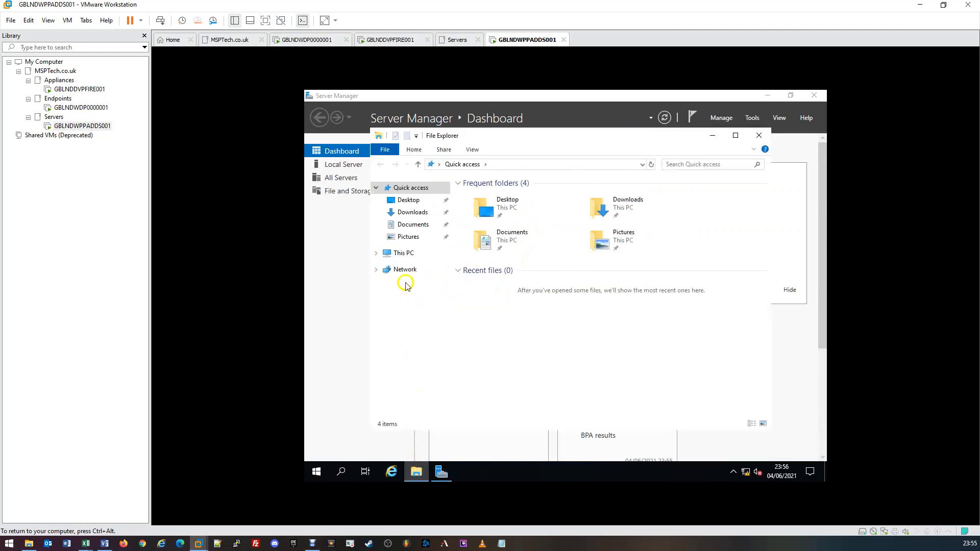
pyautogui.rightClick(396, 254)
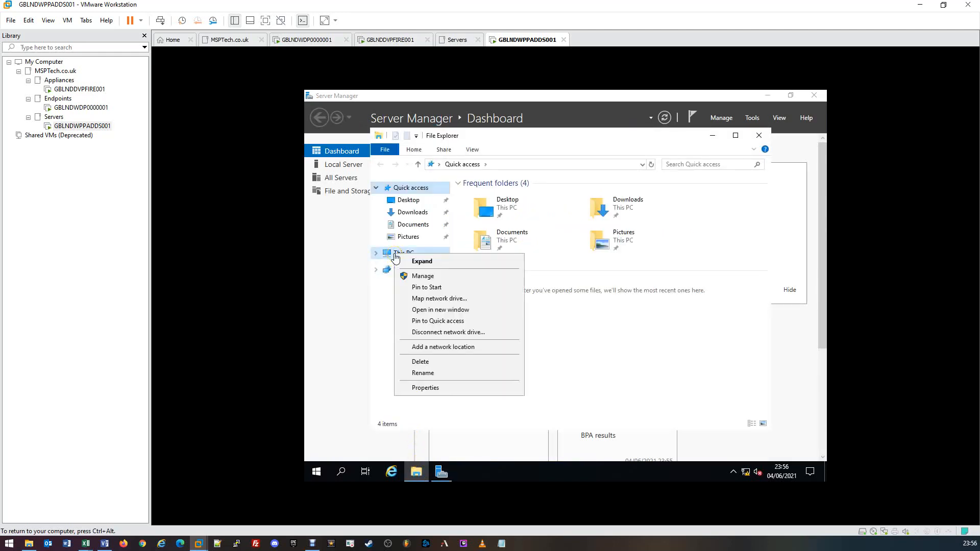
pyautogui.click(445, 388)
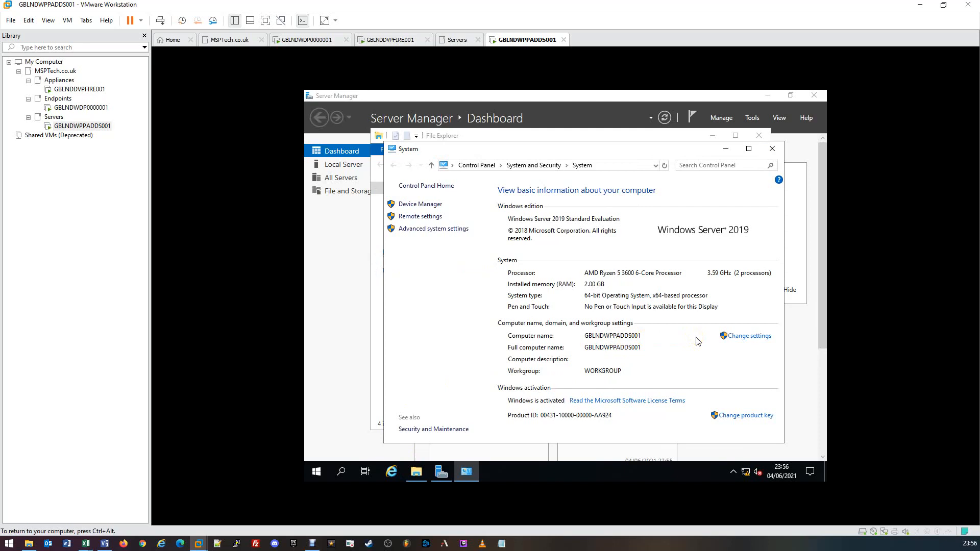
# Step: Run ipconfig in Windows PowerShell, check the IPv4 address and default gateway lines, and close PowerShell
pyautogui.rightClick(315, 472)
pyautogui.click(354, 320)
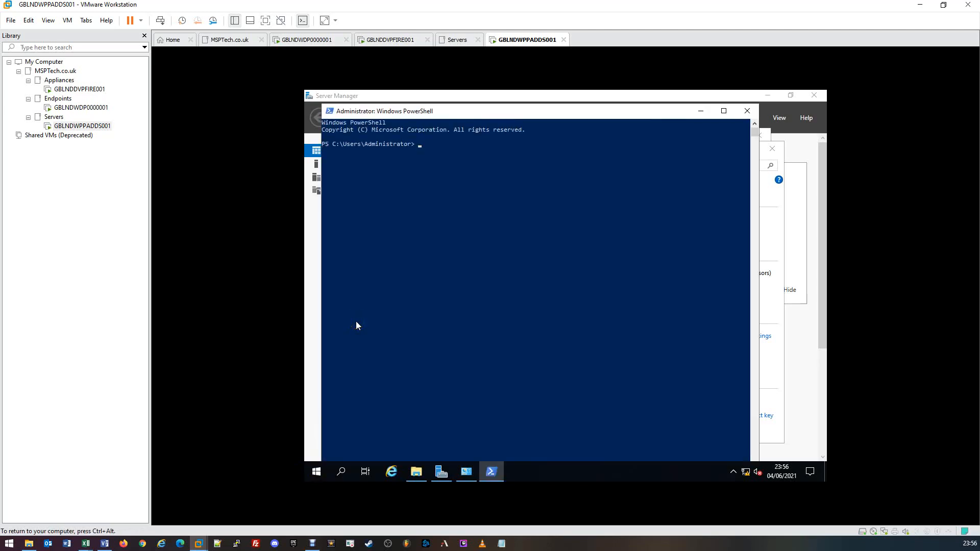
pyautogui.write('ipconfig')
pyautogui.press('Return')
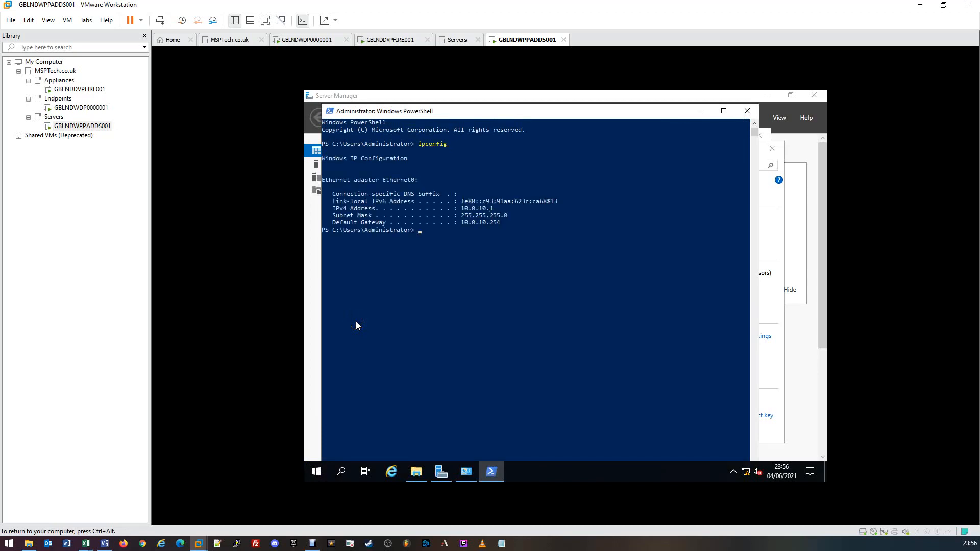
pyautogui.click(330, 209)
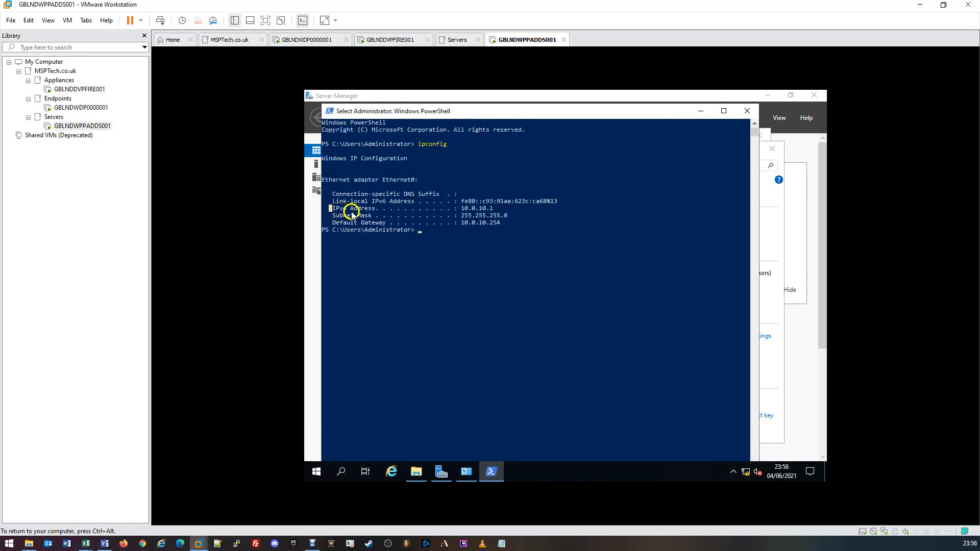
pyautogui.moveTo(352, 212); pyautogui.dragTo(499, 211)
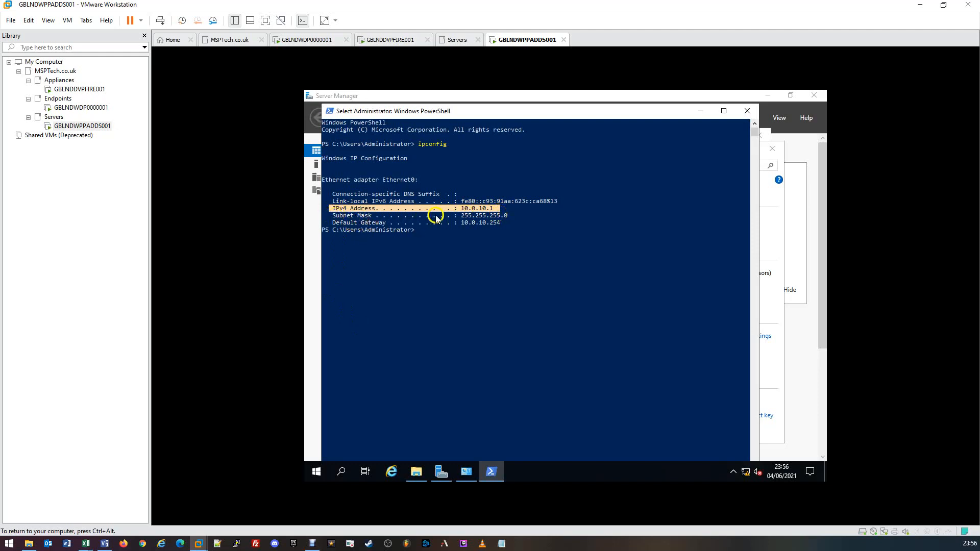
pyautogui.moveTo(333, 224); pyautogui.dragTo(529, 224)
pyautogui.click(529, 223)
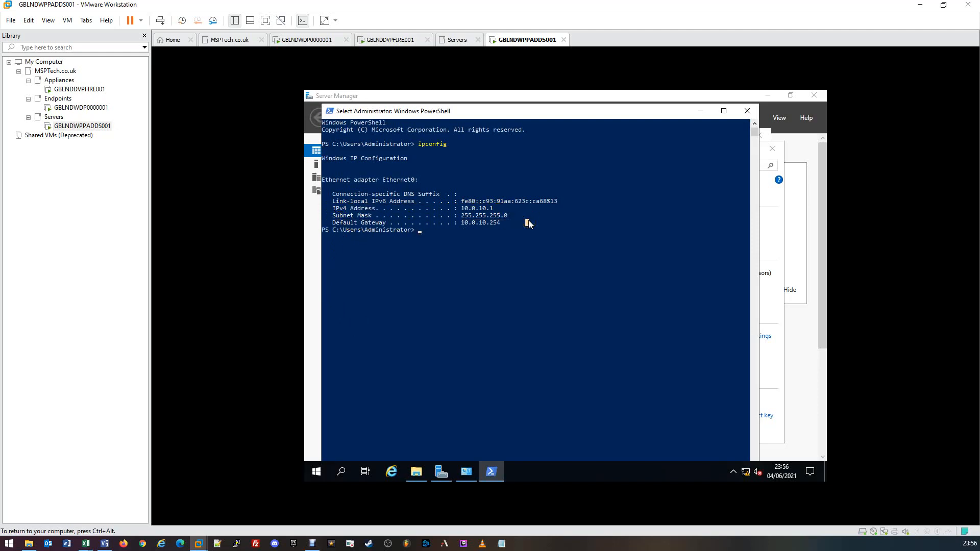
pyautogui.click(749, 112)
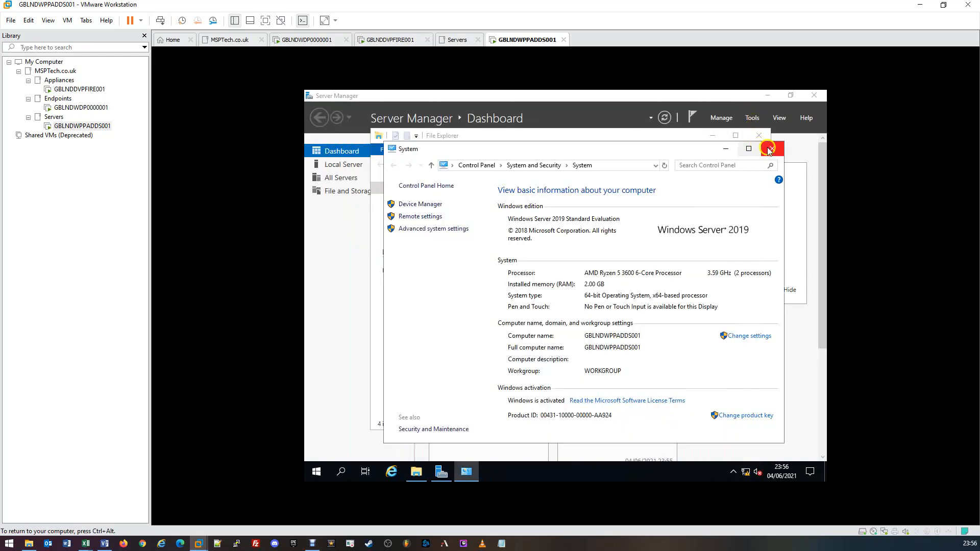
# Step: Close the System and File Explorer windows and dismiss the Windows Admin Center message in Server Manager
pyautogui.click(772, 149)
pyautogui.click(760, 135)
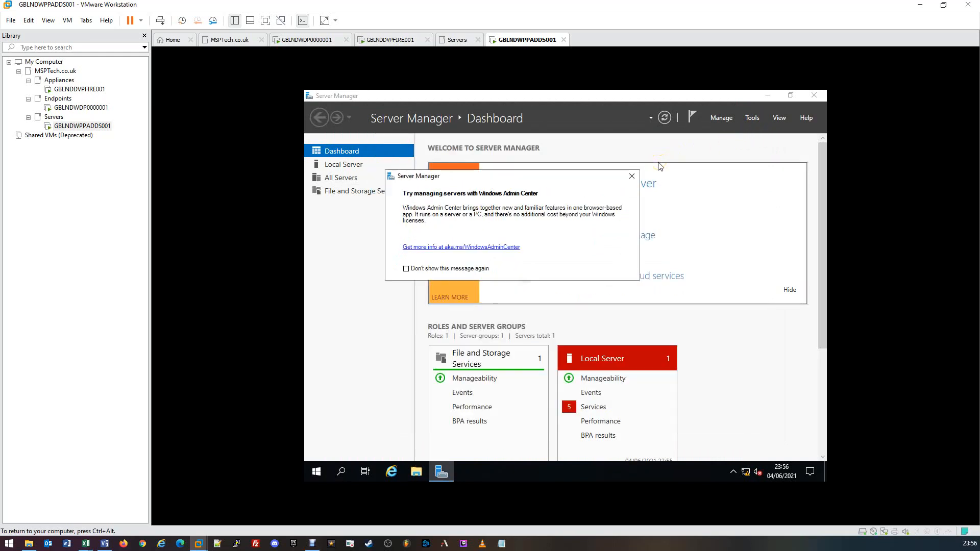
pyautogui.click(632, 176)
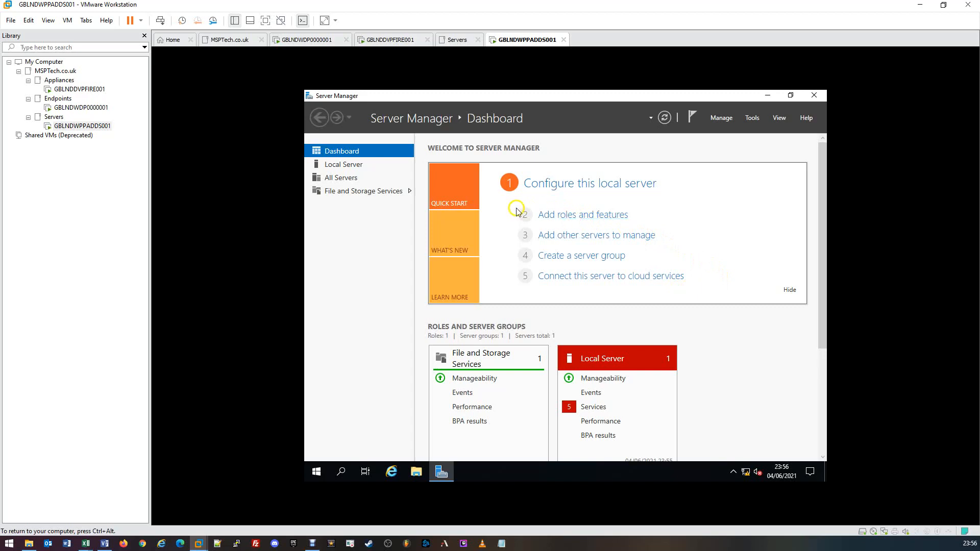
# Step: Start adding roles and features with a role-based or feature-based installation on destination server GBLNDWPPADDS001
pyautogui.click(596, 219)
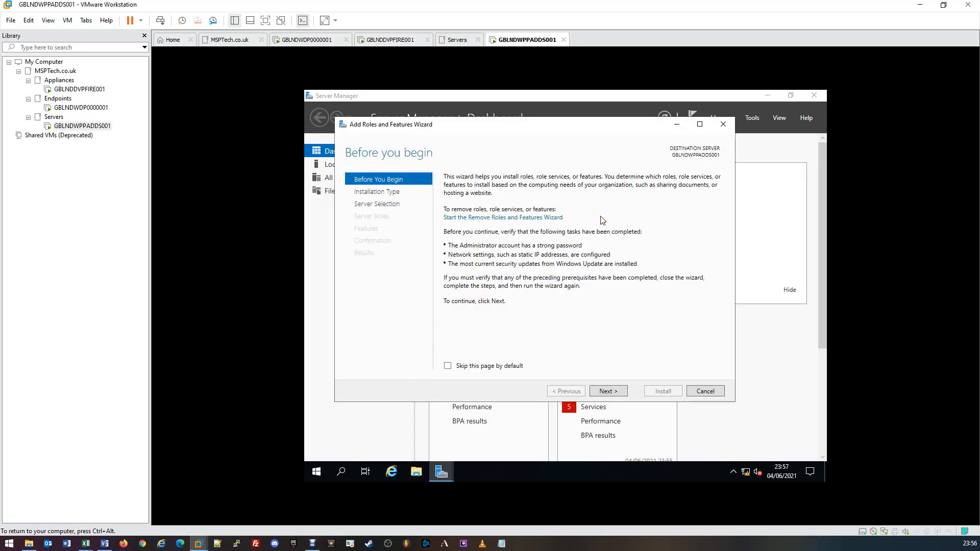
pyautogui.click(601, 217)
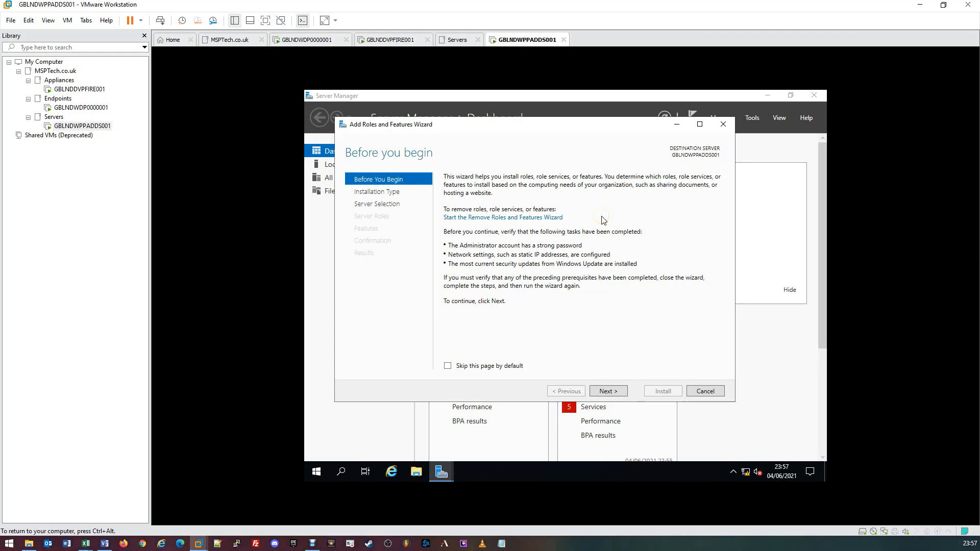
pyautogui.click(606, 218)
pyautogui.click(607, 219)
pyautogui.click(607, 392)
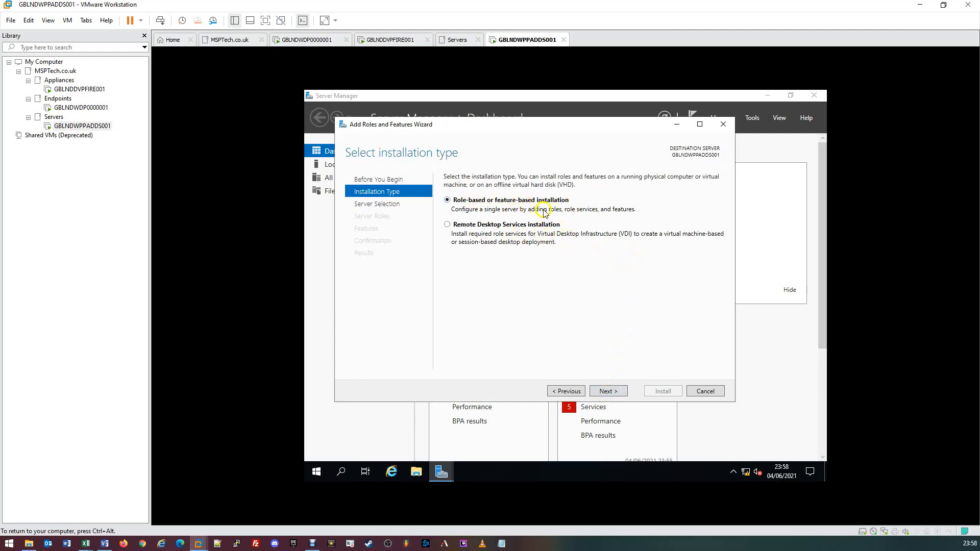
pyautogui.click(608, 391)
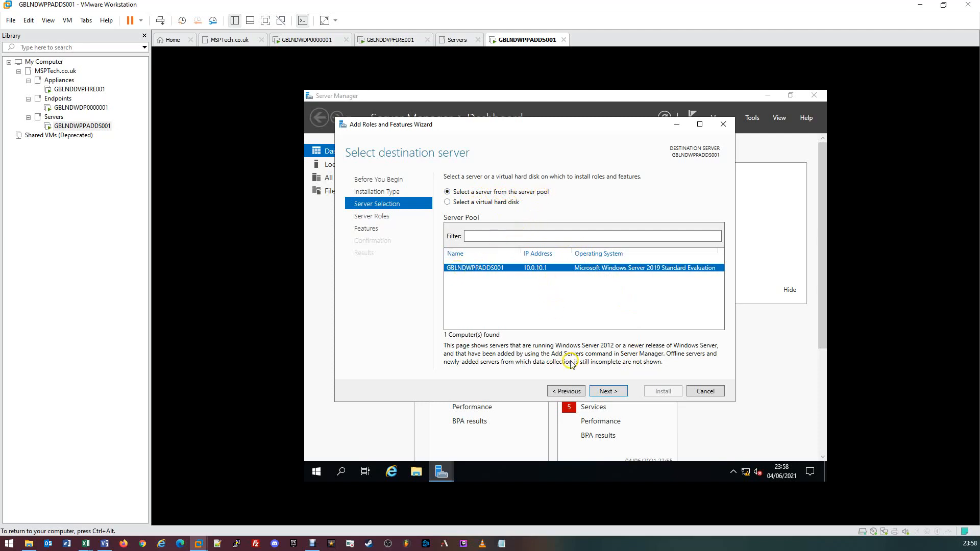
pyautogui.click(612, 391)
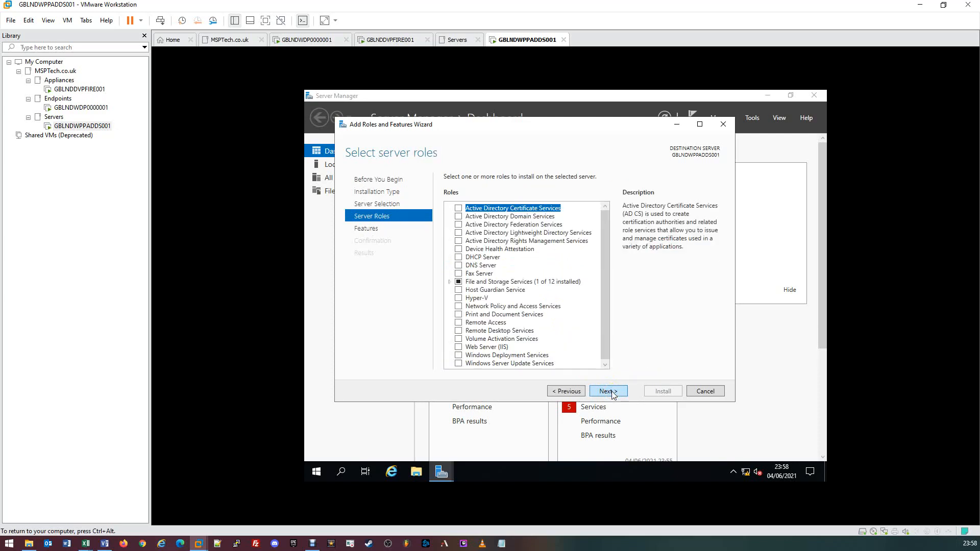
pyautogui.click(612, 391)
# Step: Select the Active Directory Domain Services and DNS Server roles, adding the required features and management tools for both
pyautogui.click(459, 217)
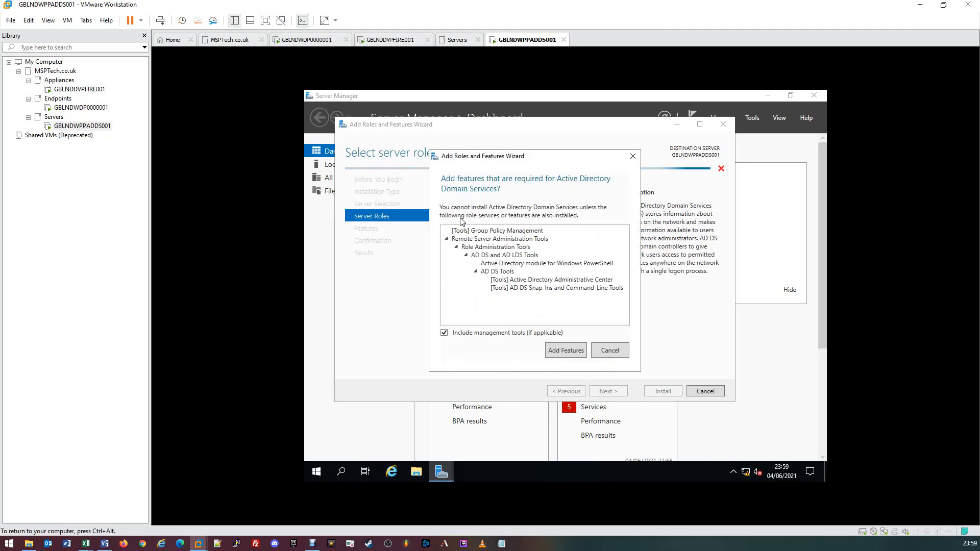
pyautogui.click(564, 352)
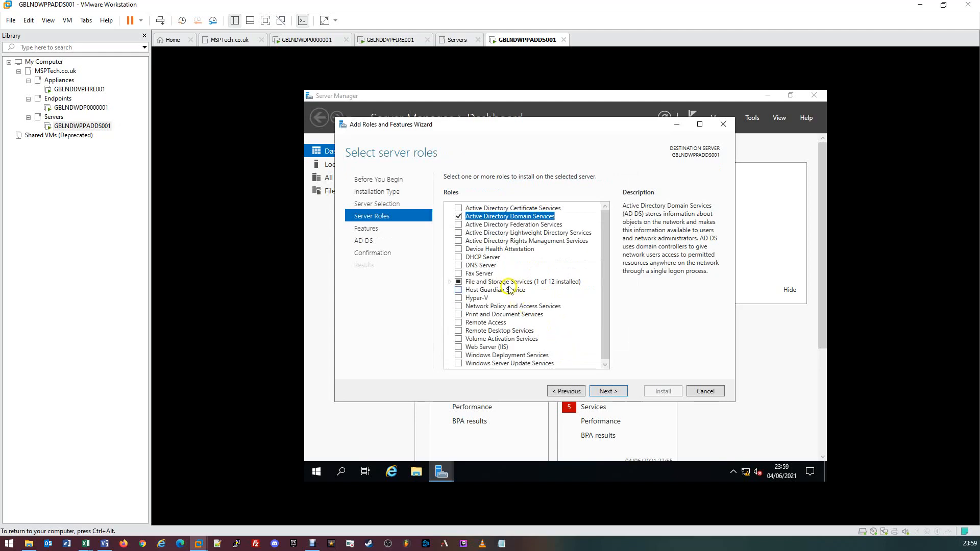
pyautogui.click(459, 265)
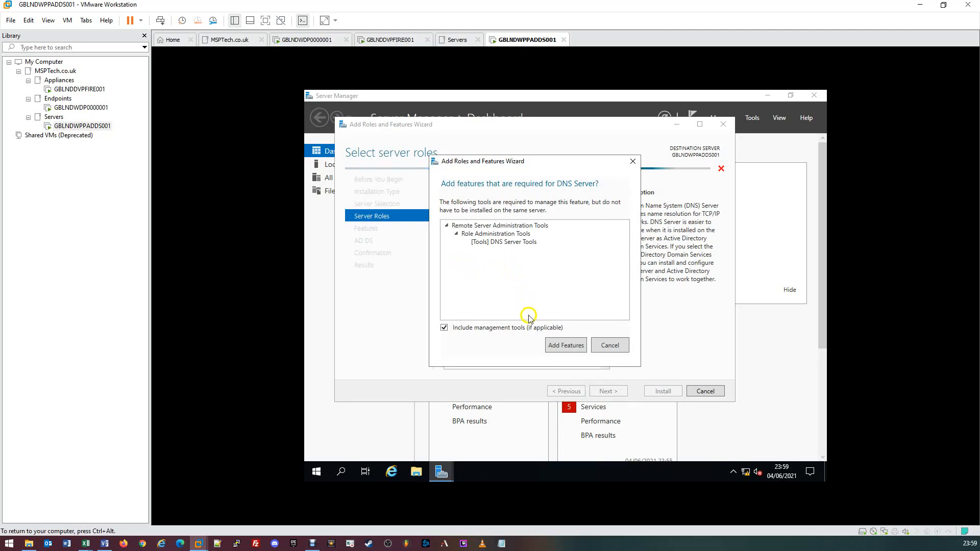
pyautogui.click(553, 348)
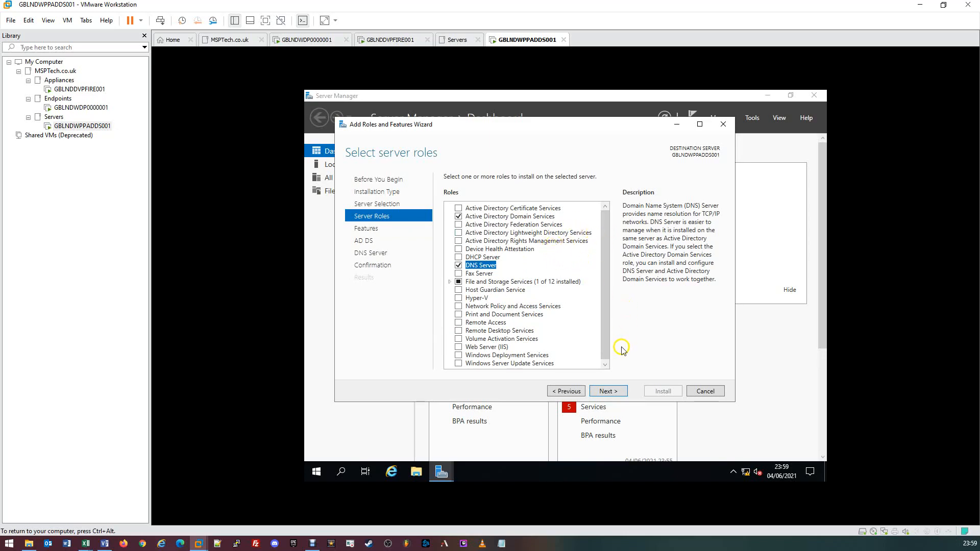
# Step: Keep the preselected features and install the chosen roles without enabling automatic restart of the destination server
pyautogui.click(614, 394)
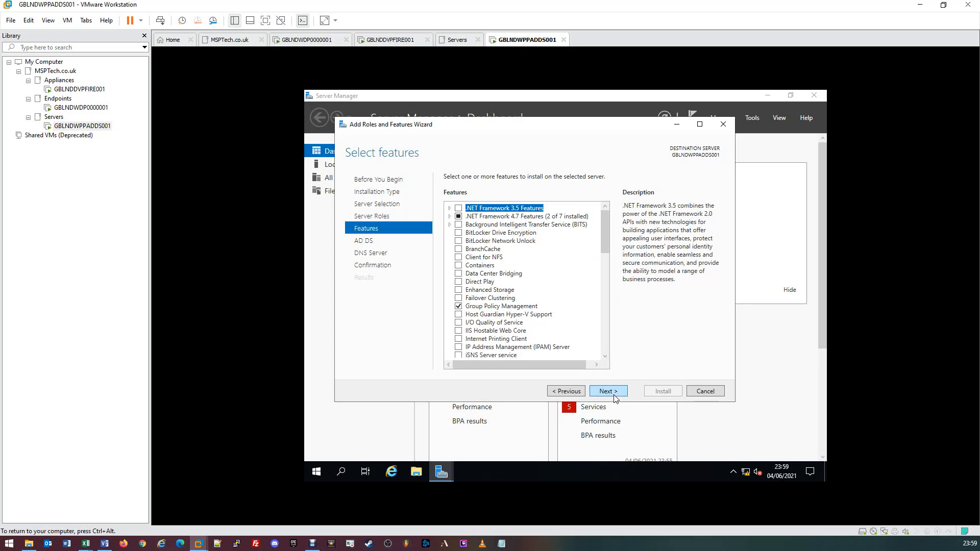
pyautogui.click(615, 397)
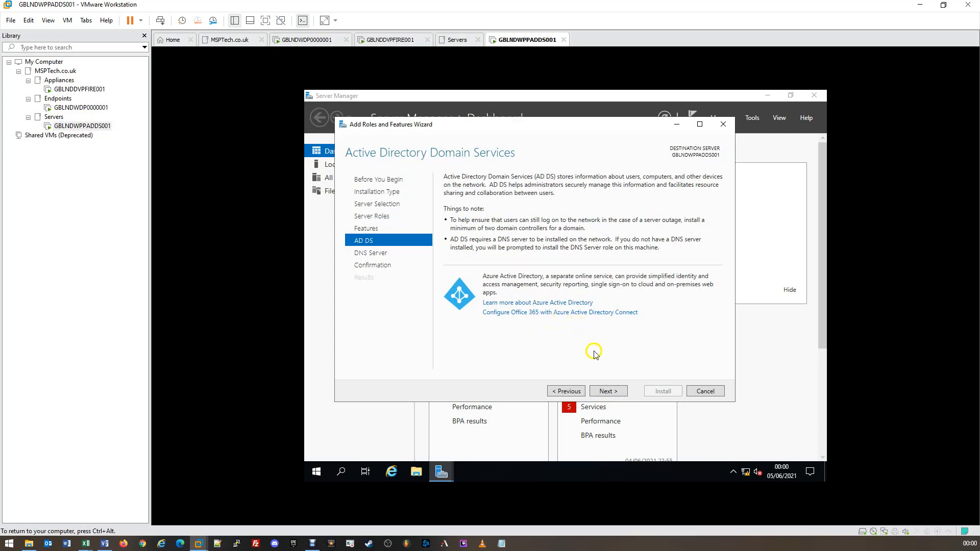
pyautogui.click(608, 392)
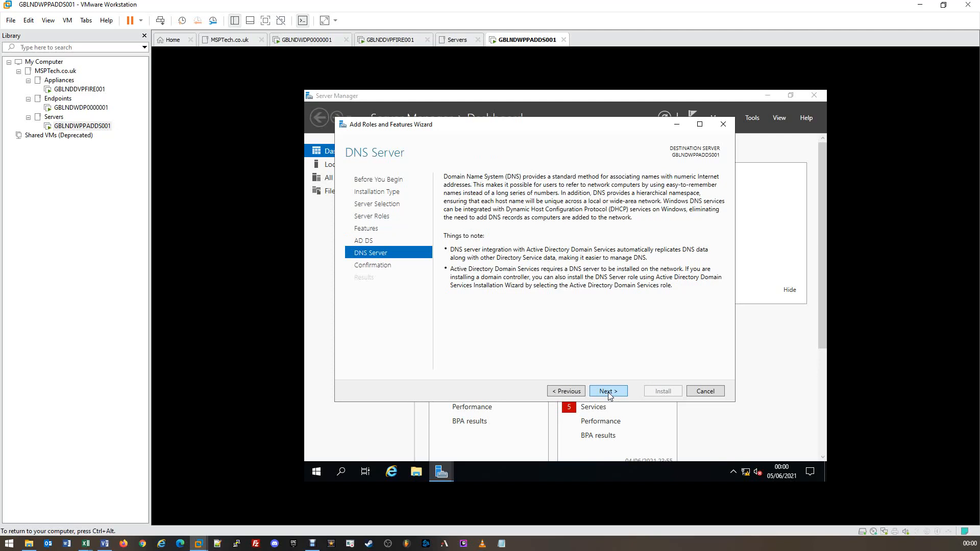
pyautogui.click(608, 392)
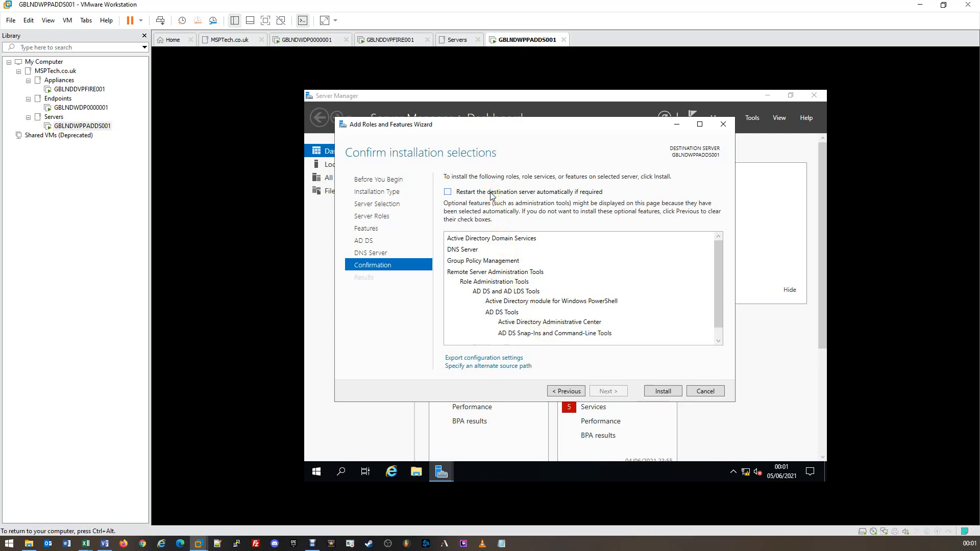
pyautogui.click(654, 391)
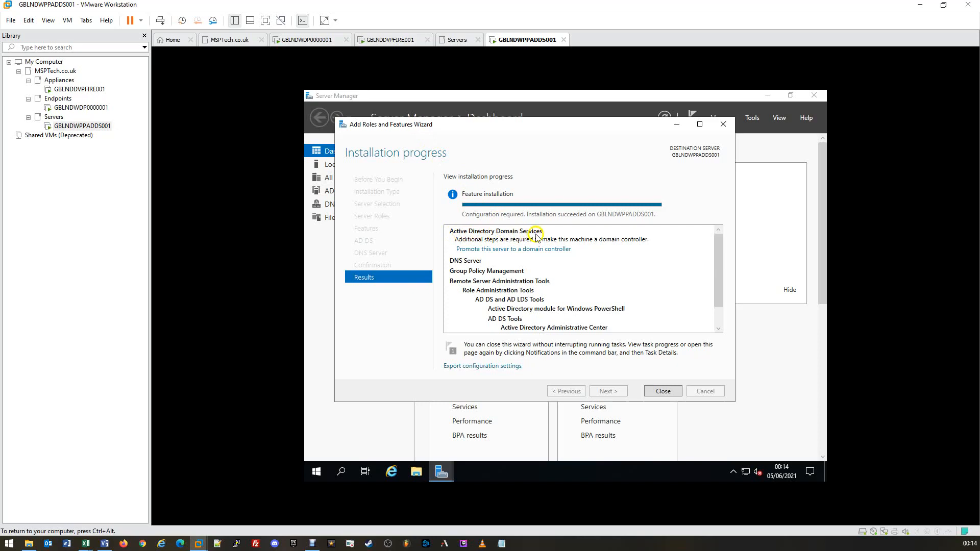
# Step: Start promoting the server to a domain controller, adding a new forest with the root domain name AD.MSPTech.co.uk
pyautogui.click(470, 250)
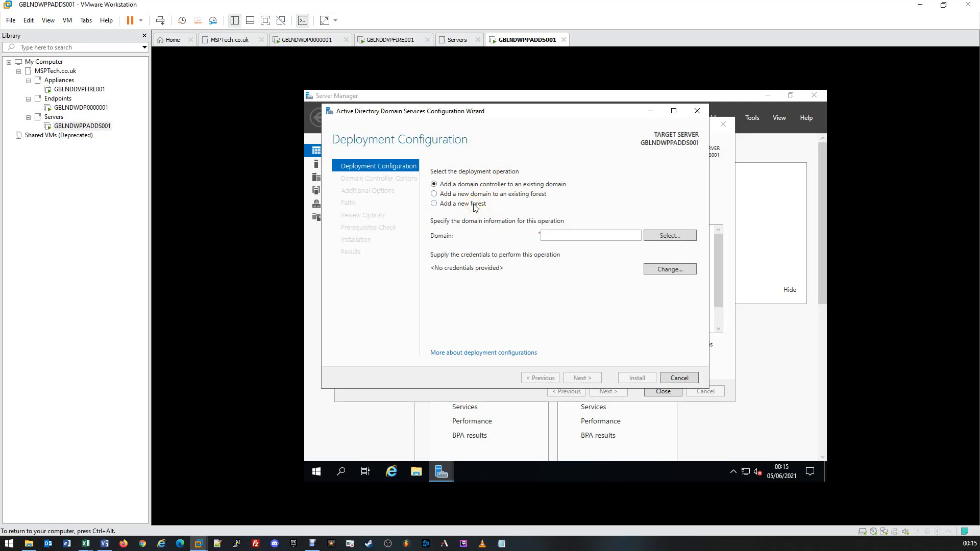
pyautogui.click(434, 204)
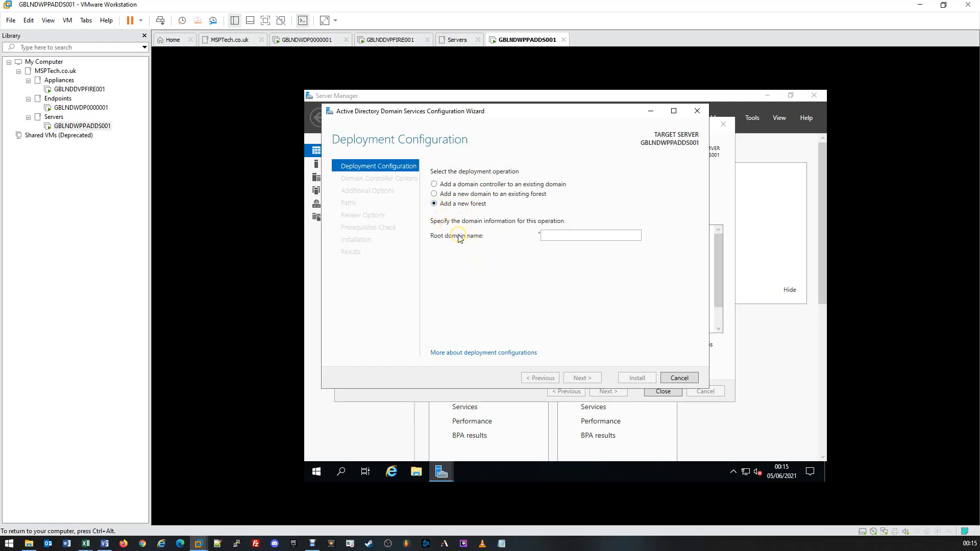
pyautogui.click(572, 235)
pyautogui.write('AD')
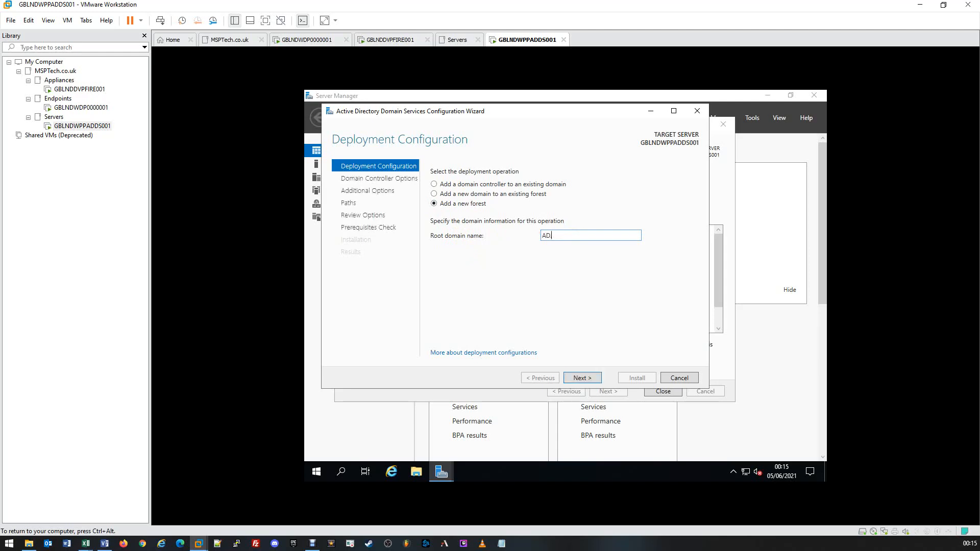
pyautogui.write('.MSPTech.co.uk')
pyautogui.moveTo(594, 235); pyautogui.dragTo(551, 236)
pyautogui.click(552, 236)
pyautogui.write('.')
pyautogui.click(607, 235)
pyautogui.moveTo(551, 236); pyautogui.dragTo(537, 238)
pyautogui.click(592, 235)
pyautogui.click(595, 385)
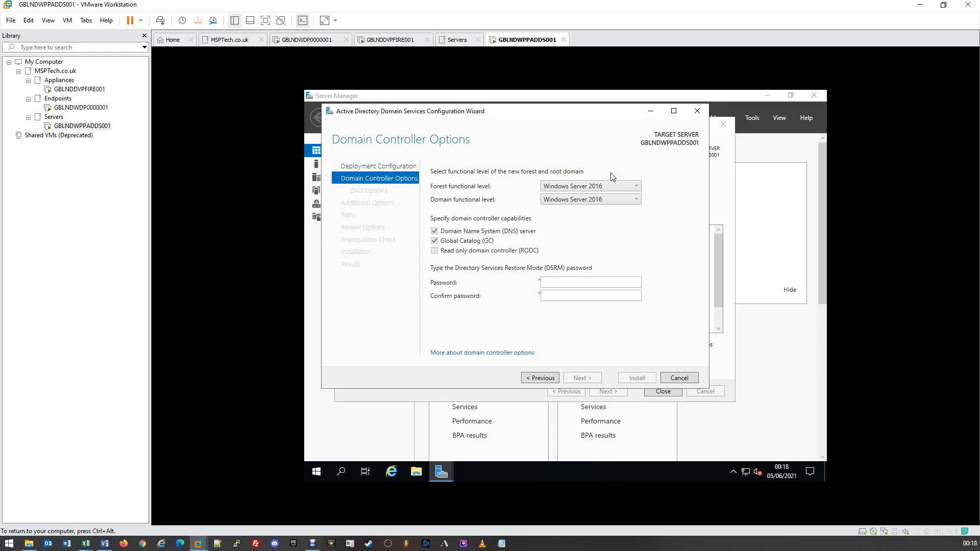
# Step: Review the available forest functional levels and select Windows Server 2016
pyautogui.click(547, 210)
pyautogui.click(636, 185)
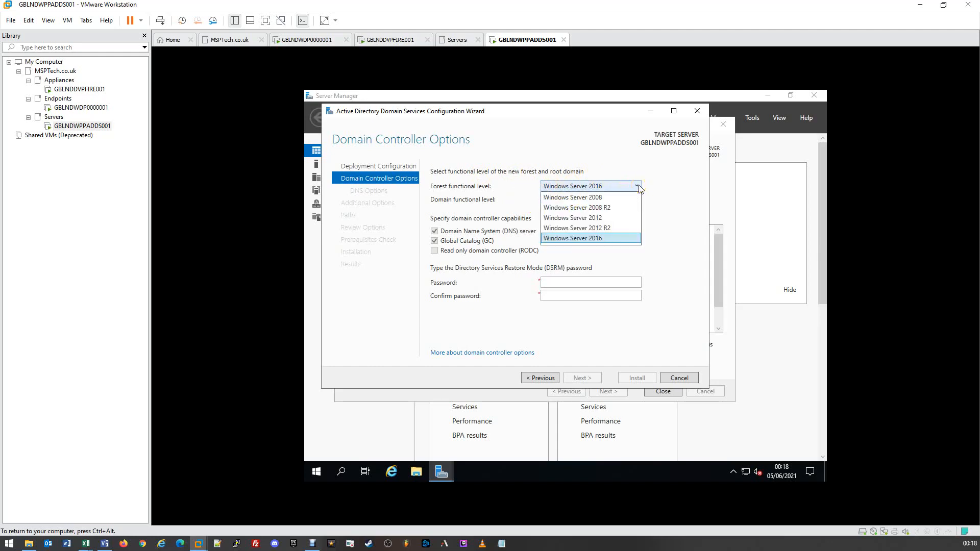
pyautogui.click(626, 200)
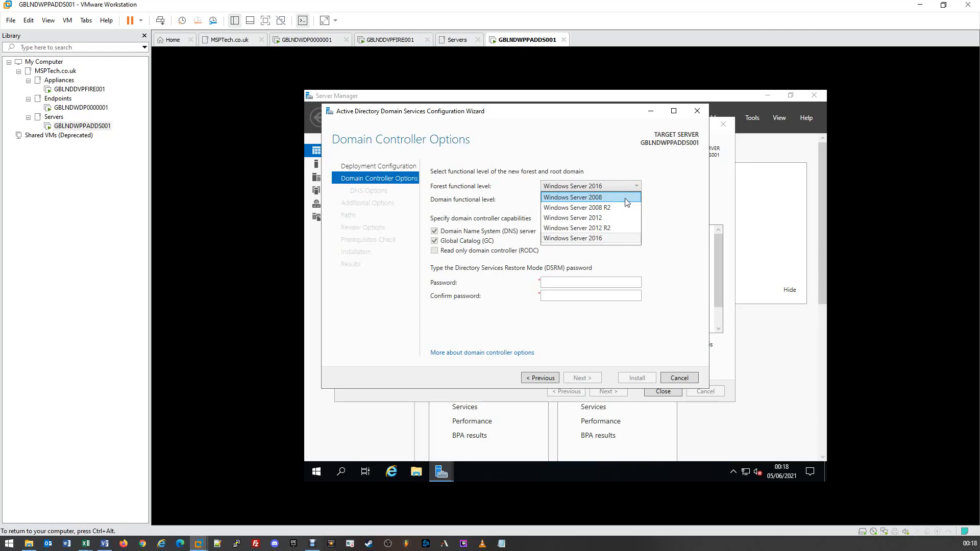
pyautogui.click(588, 201)
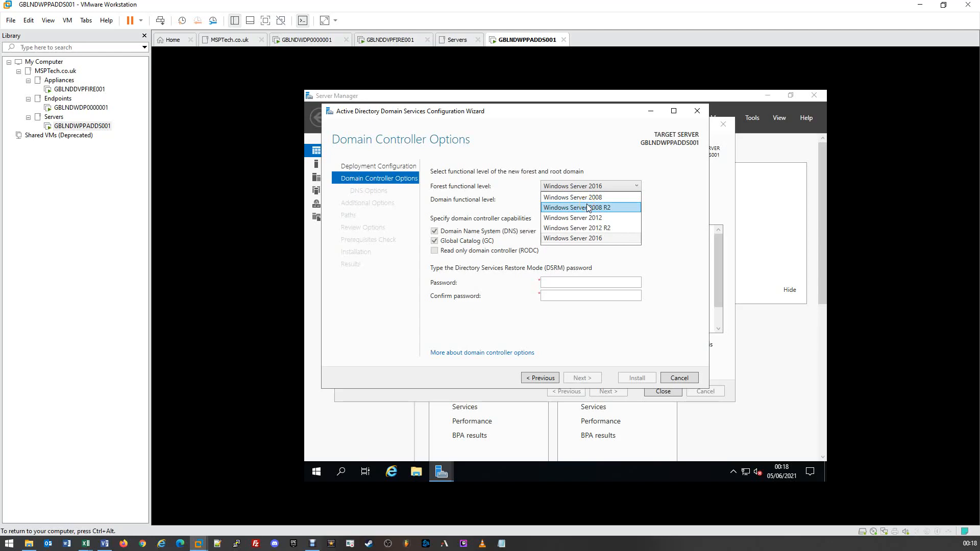
pyautogui.click(586, 201)
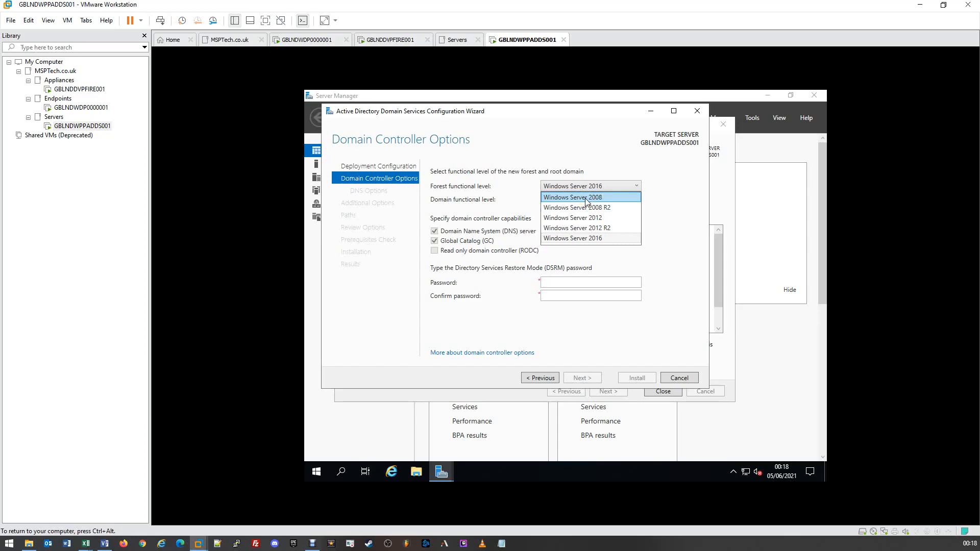
pyautogui.click(584, 239)
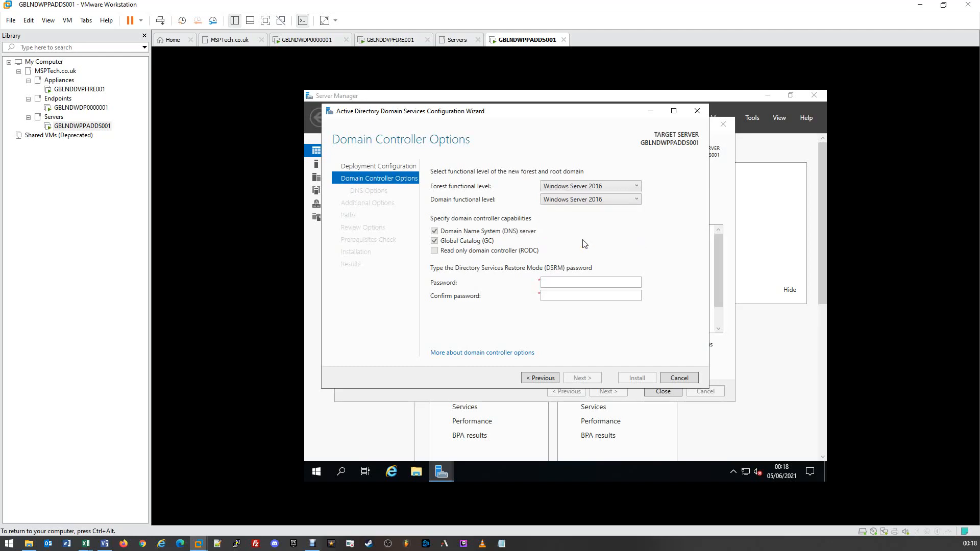
pyautogui.click(598, 190)
pyautogui.click(597, 189)
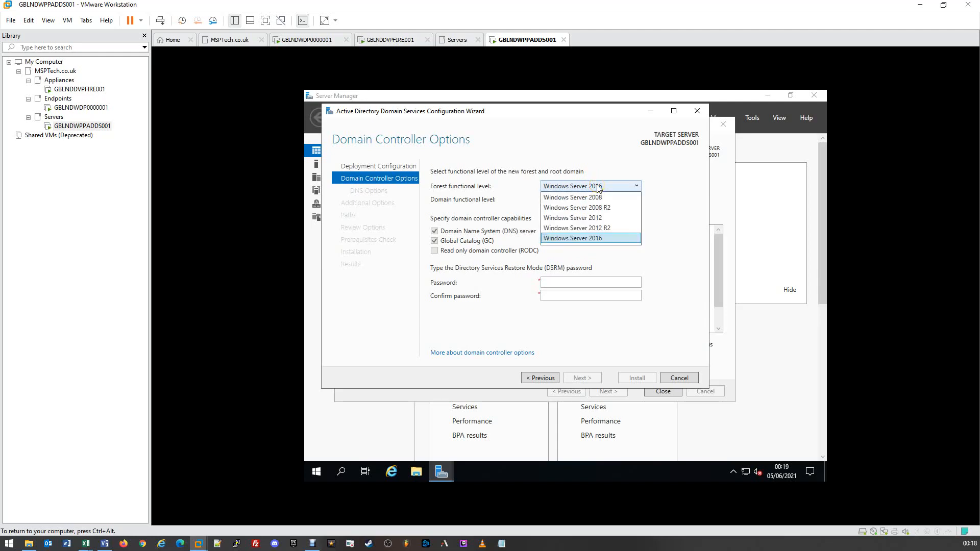
pyautogui.click(599, 189)
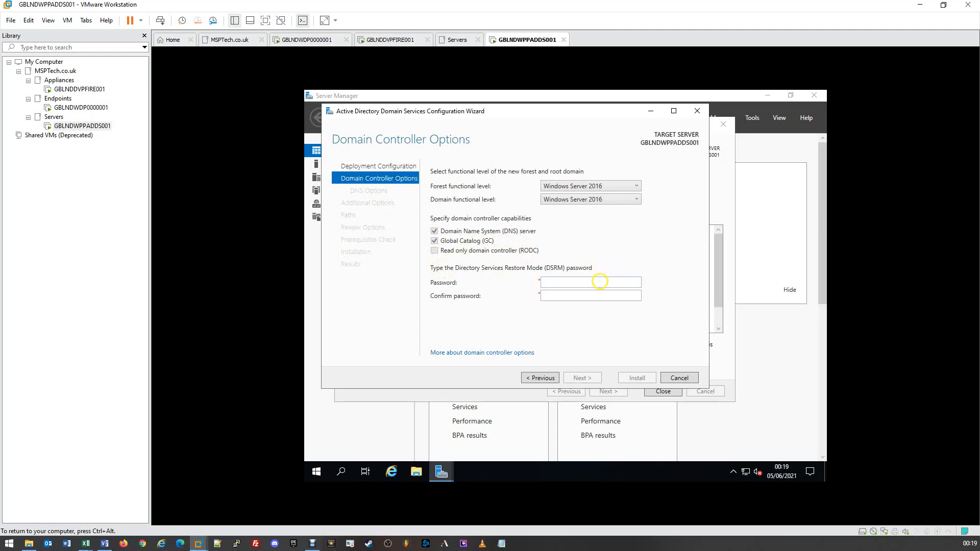
# Step: Enter and confirm the Directory Services Restore Mode password, accepting the DNS server and Global Catalog capabilities
pyautogui.click(600, 282)
pyautogui.write('•••••••••••')
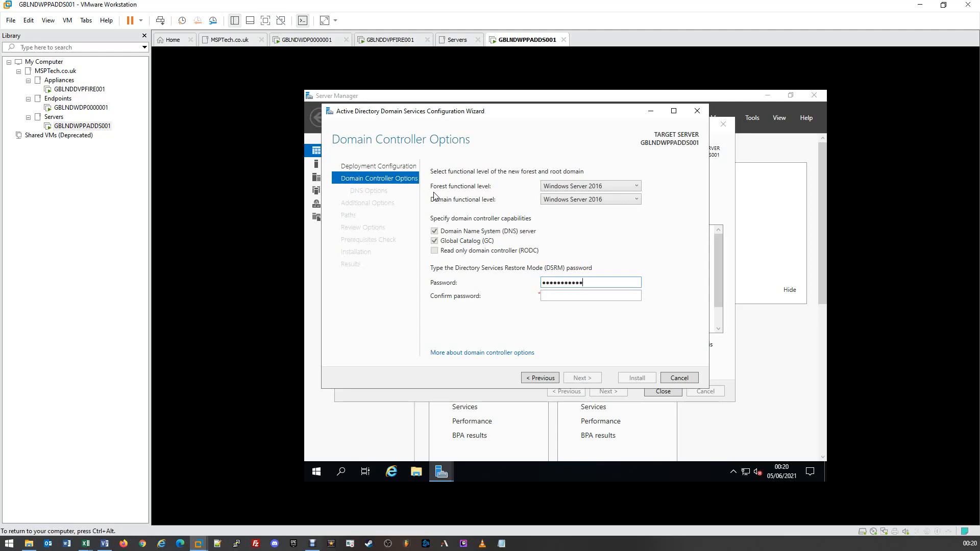
pyautogui.write('•••')
pyautogui.press('Tab')
pyautogui.write('••••••••••••••')
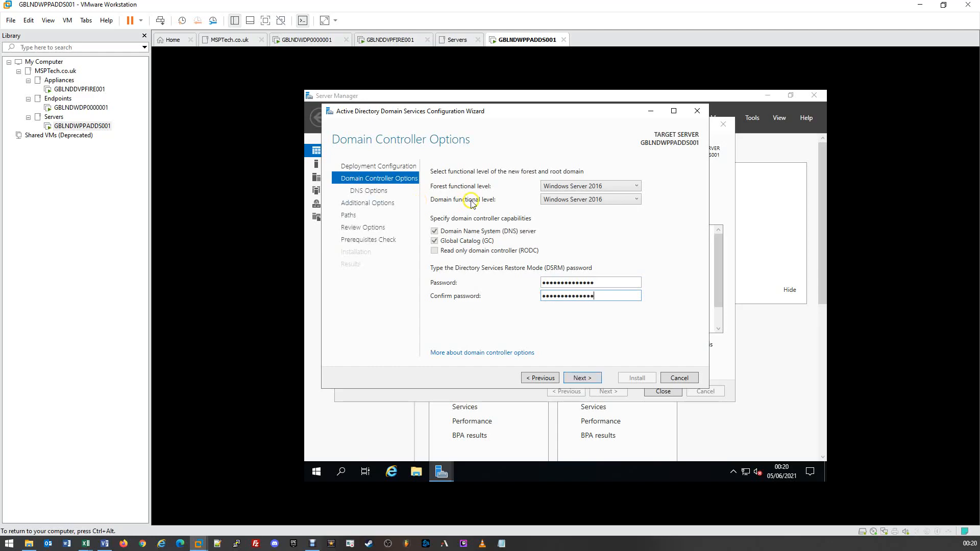
pyautogui.click(597, 379)
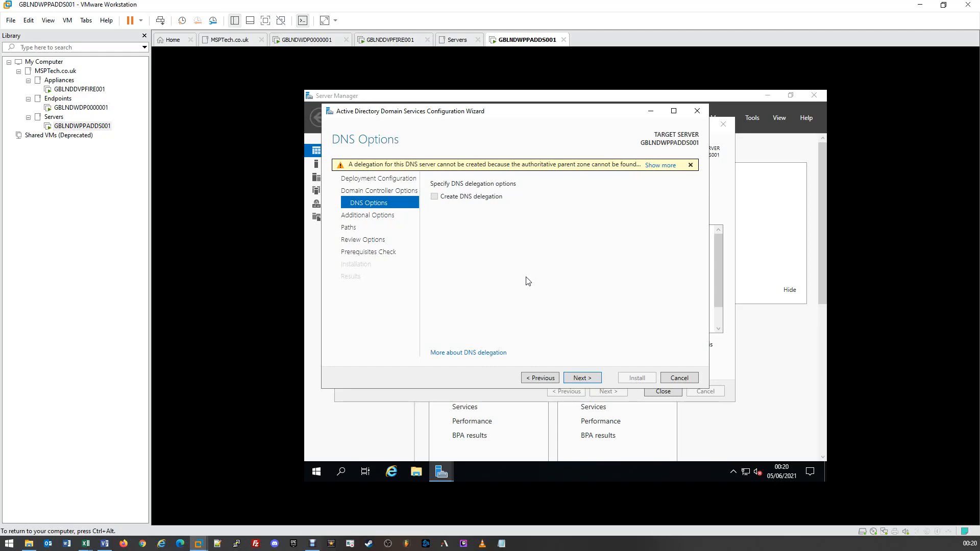
# Step: Continue without creating a DNS delegation and accept AD as the NetBIOS domain name
pyautogui.click(527, 277)
pyautogui.click(576, 377)
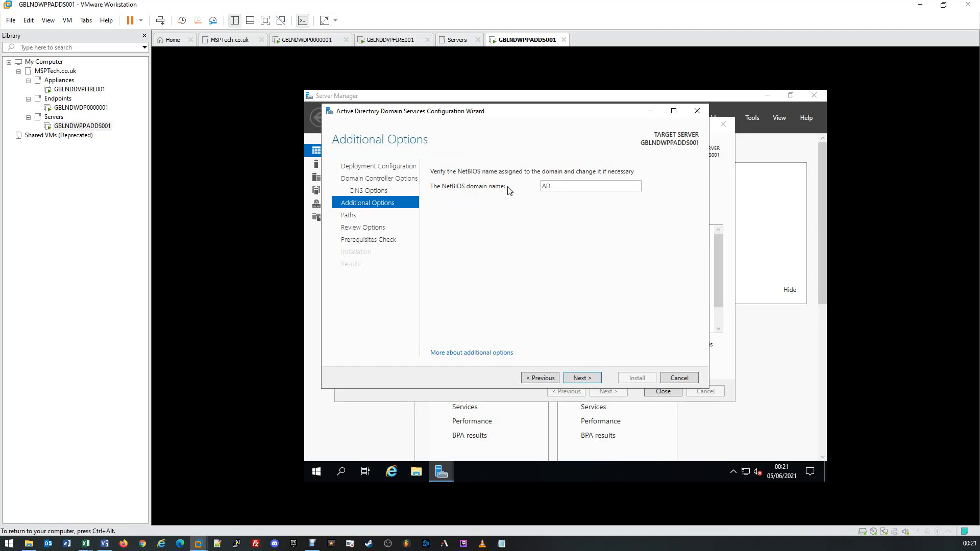
pyautogui.click(546, 186)
pyautogui.click(582, 379)
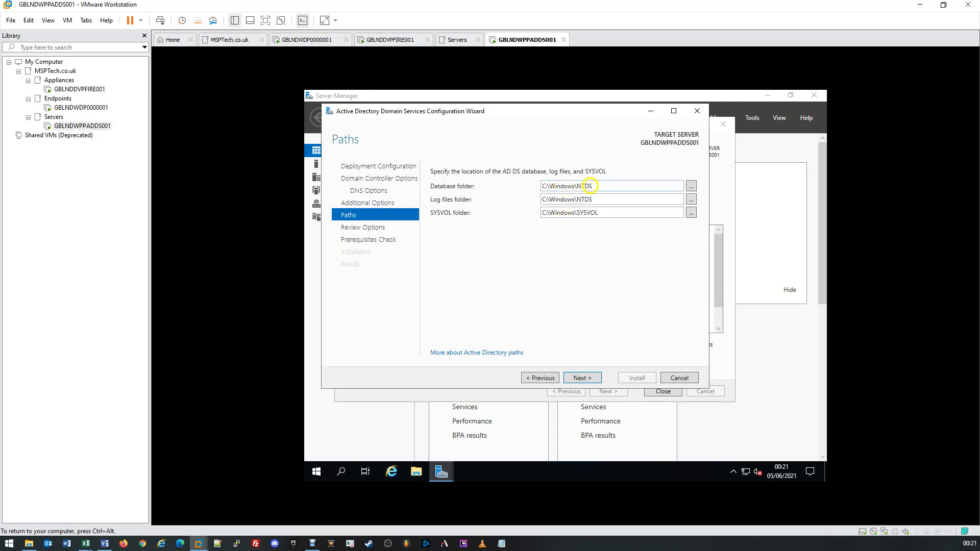
# Step: Accept C:\Windows\NTDS for the database and log files and C:\Windows\SYSVOL for the SYSVOL folder
pyautogui.doubleClick(602, 185)
pyautogui.doubleClick(615, 199)
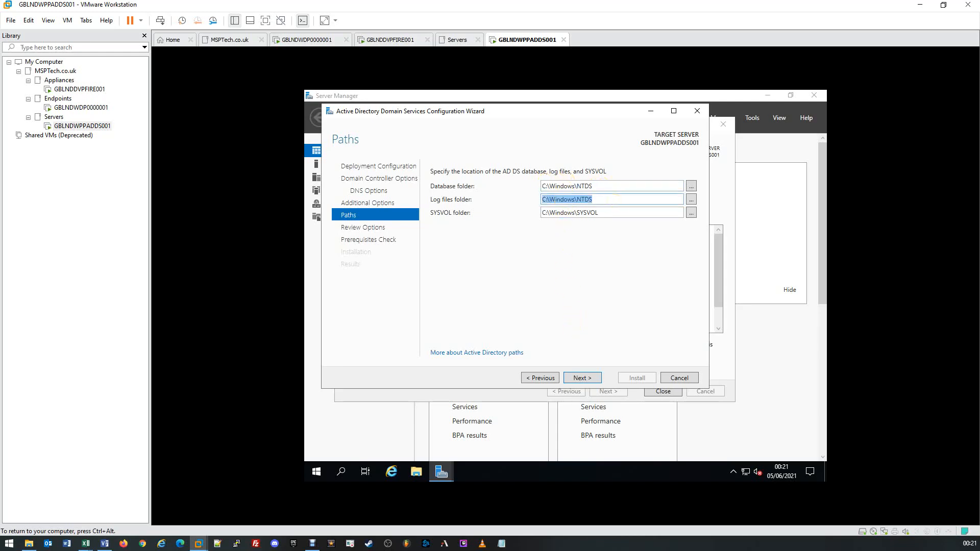
pyautogui.doubleClick(620, 214)
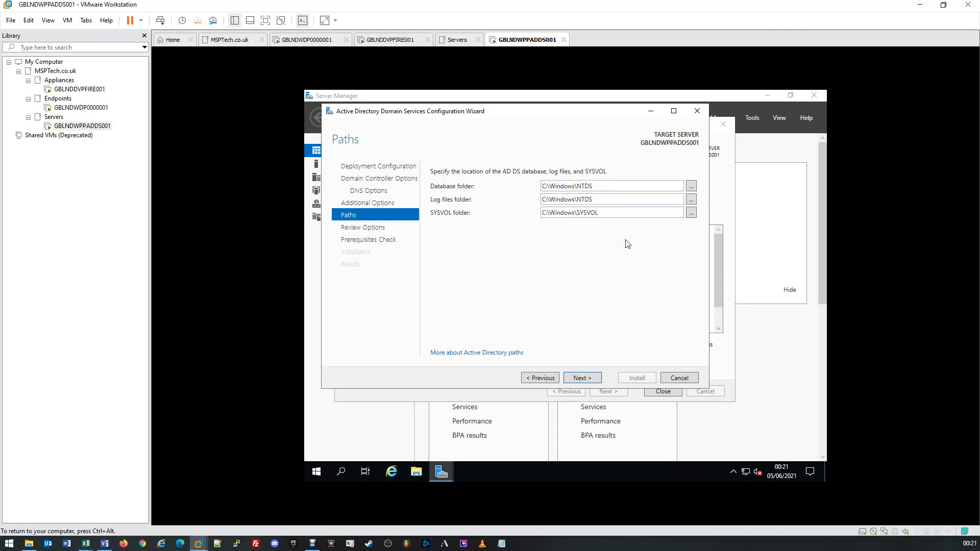
pyautogui.click(622, 234)
pyautogui.click(571, 379)
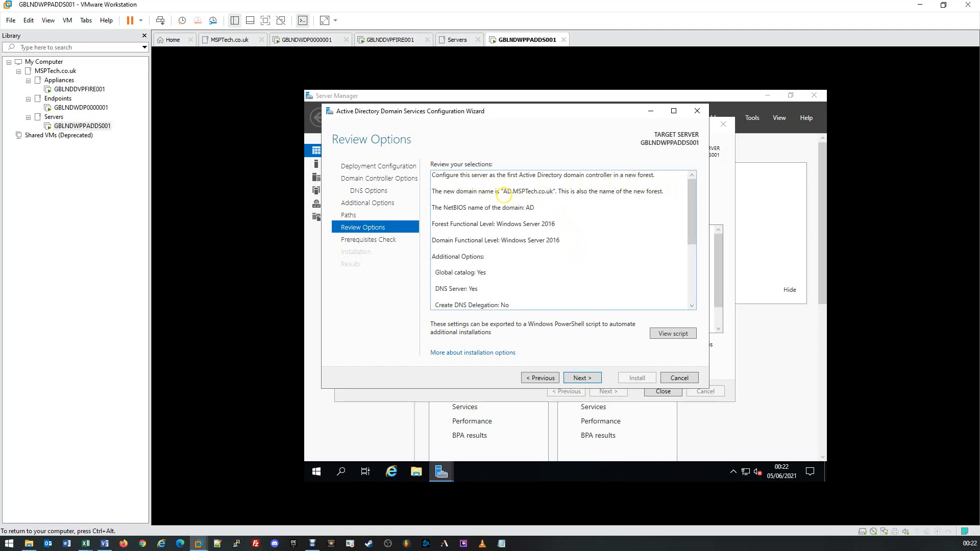
# Step: Review the summary of selections, checking the new domain name and the note about the domain Administrator password
pyautogui.click(522, 192)
pyautogui.click(514, 191)
pyautogui.moveTo(503, 191); pyautogui.dragTo(550, 191)
pyautogui.click(596, 208)
pyautogui.moveTo(693, 217); pyautogui.dragTo(693, 290)
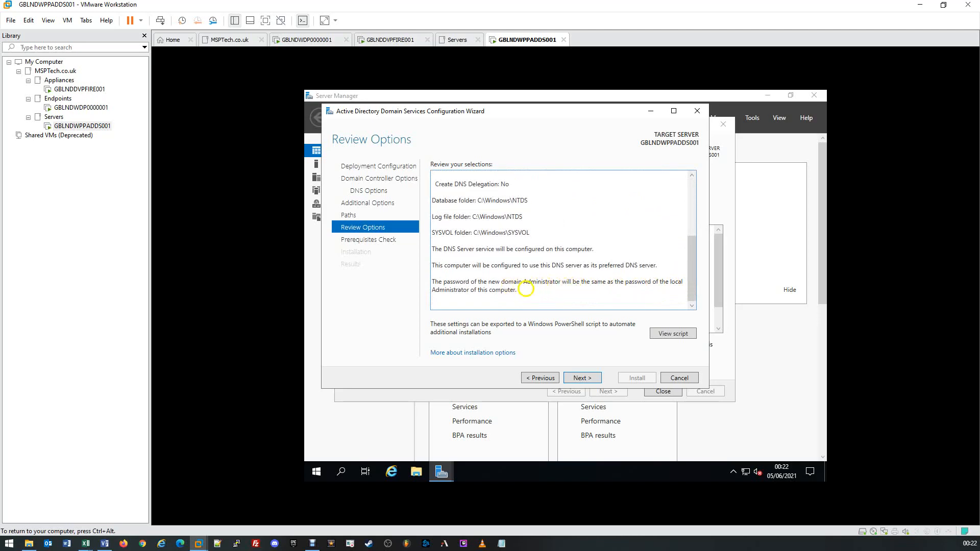
pyautogui.moveTo(518, 290); pyautogui.dragTo(431, 283)
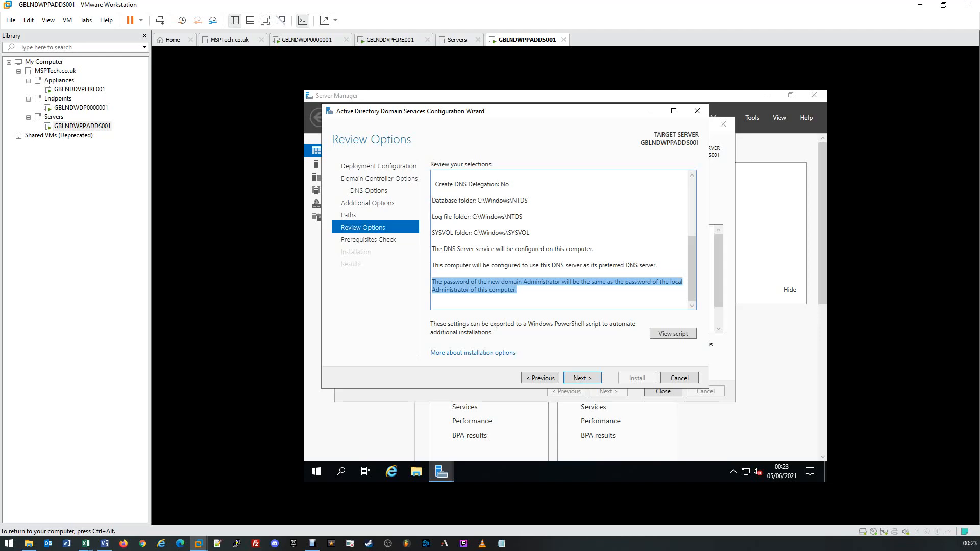
pyautogui.click(529, 283)
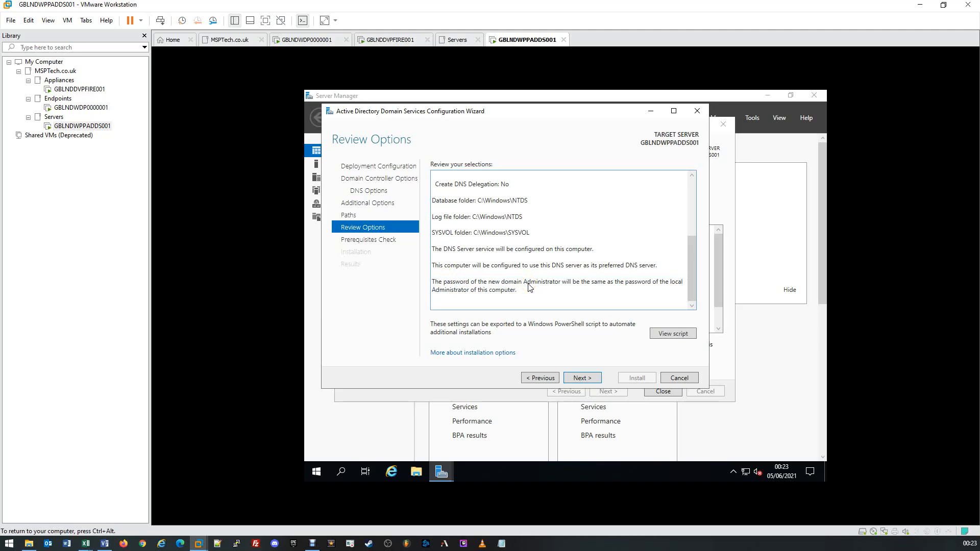
# Step: View the PowerShell script for the AD DS deployment, close it, and proceed to the prerequisites check
pyautogui.click(657, 334)
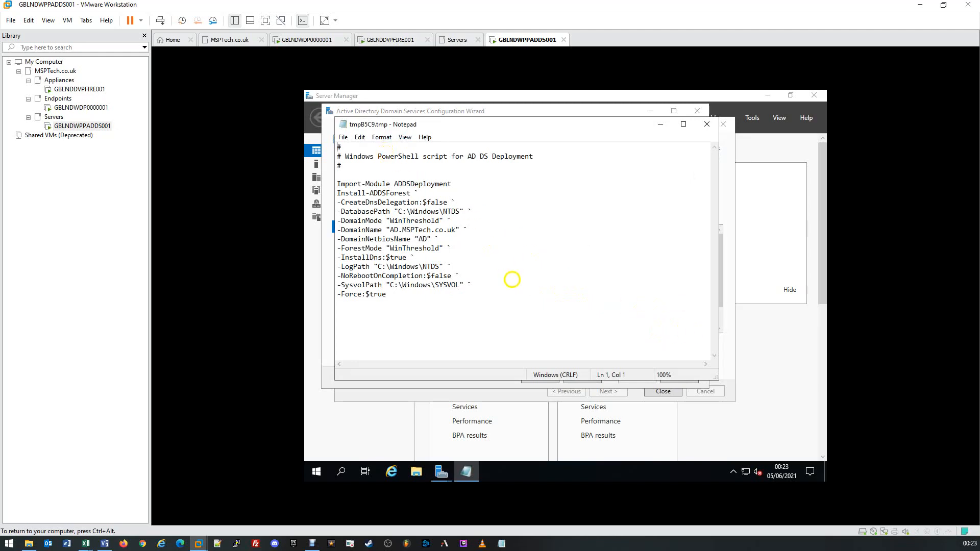
pyautogui.moveTo(520, 317); pyautogui.dragTo(340, 146)
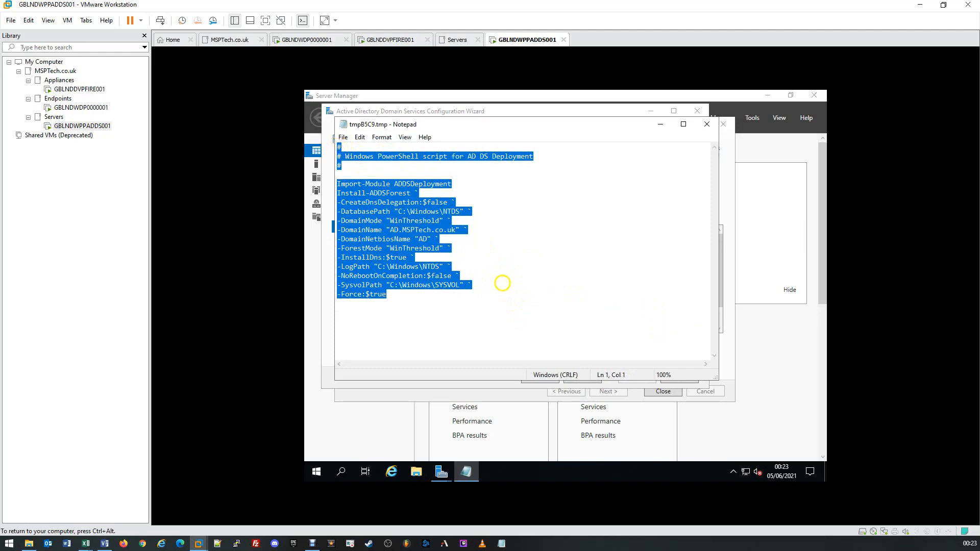
pyautogui.click(503, 283)
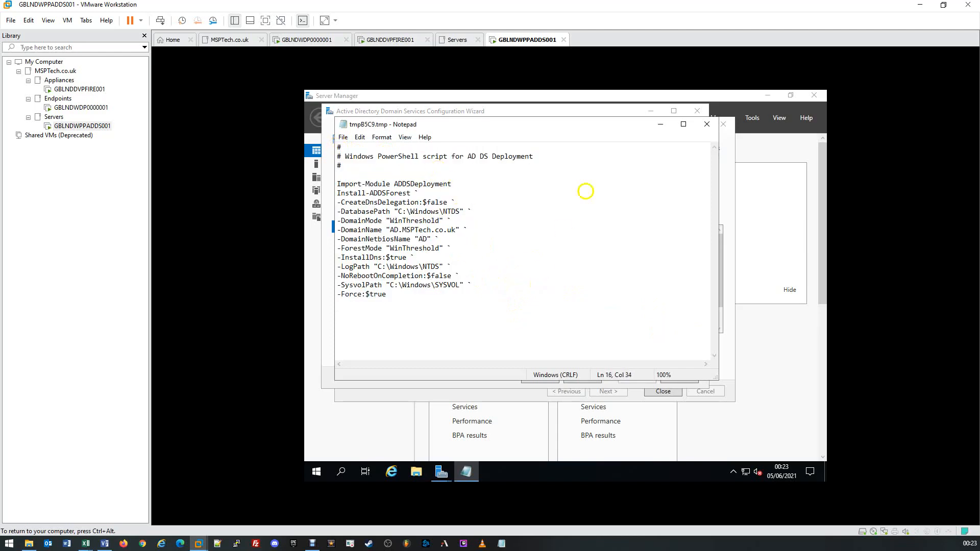
pyautogui.click(707, 125)
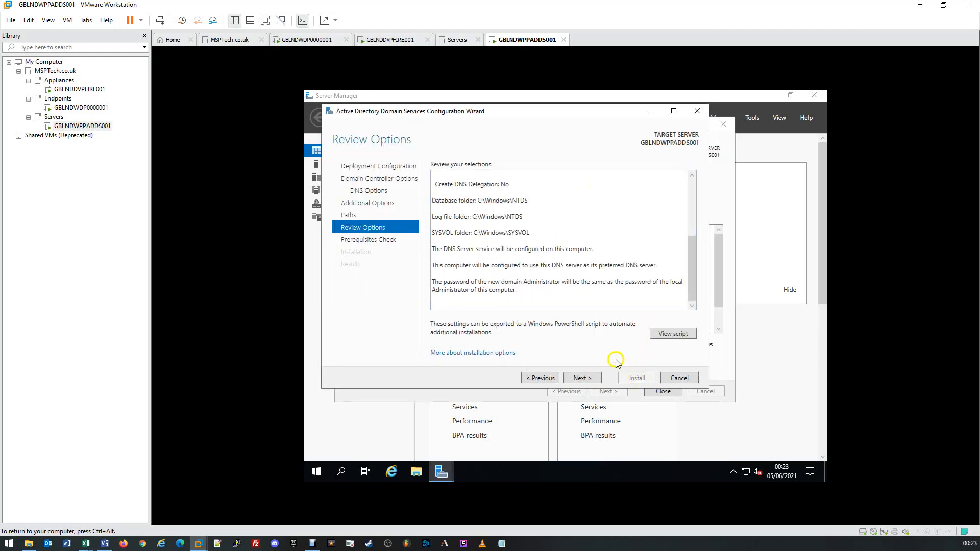
pyautogui.click(582, 377)
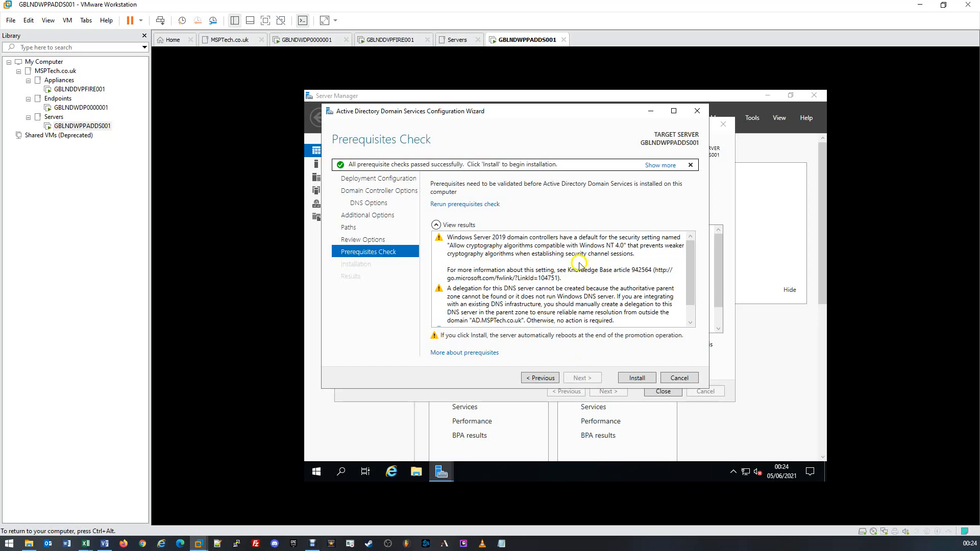
# Step: Read through the prerequisites check results and start the domain controller installation
pyautogui.click(526, 262)
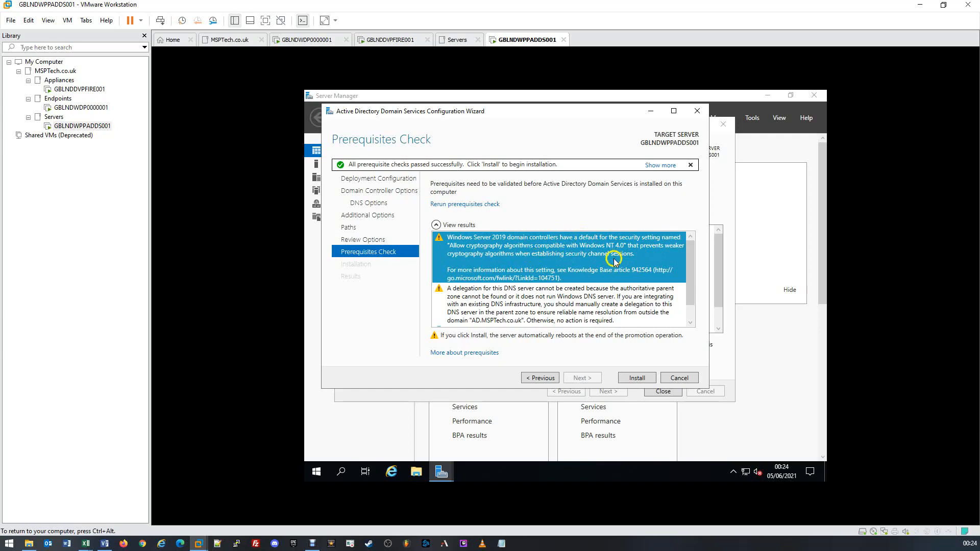
pyautogui.click(616, 296)
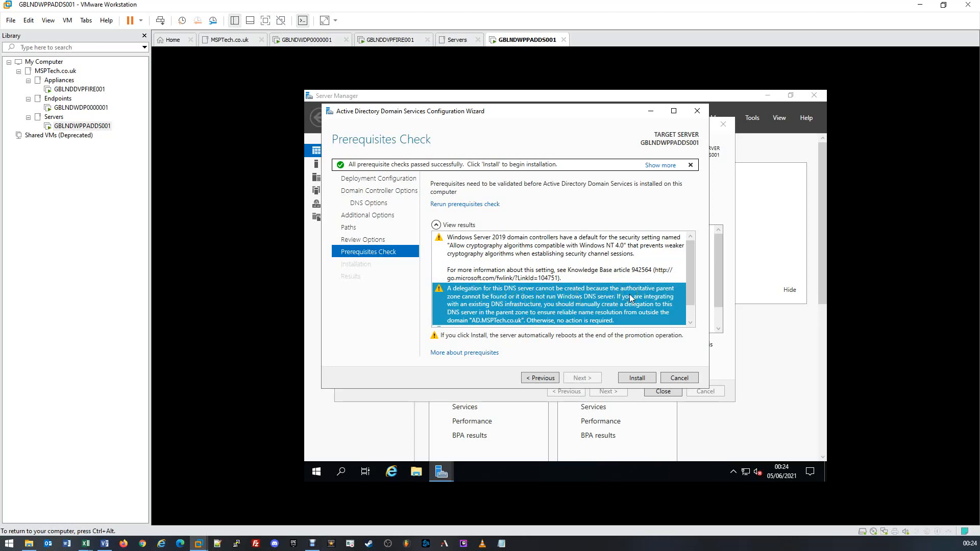
pyautogui.moveTo(689, 273); pyautogui.dragTo(688, 294)
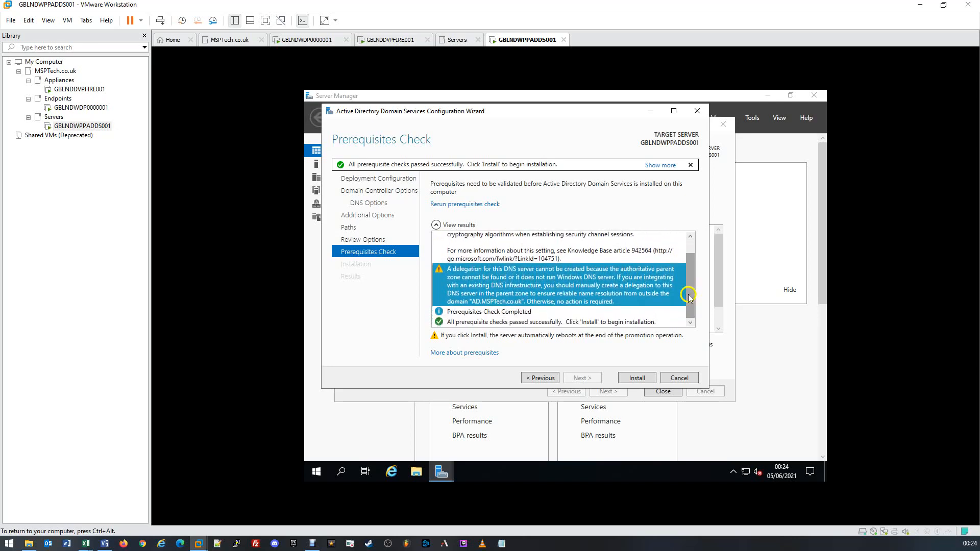
pyautogui.click(531, 316)
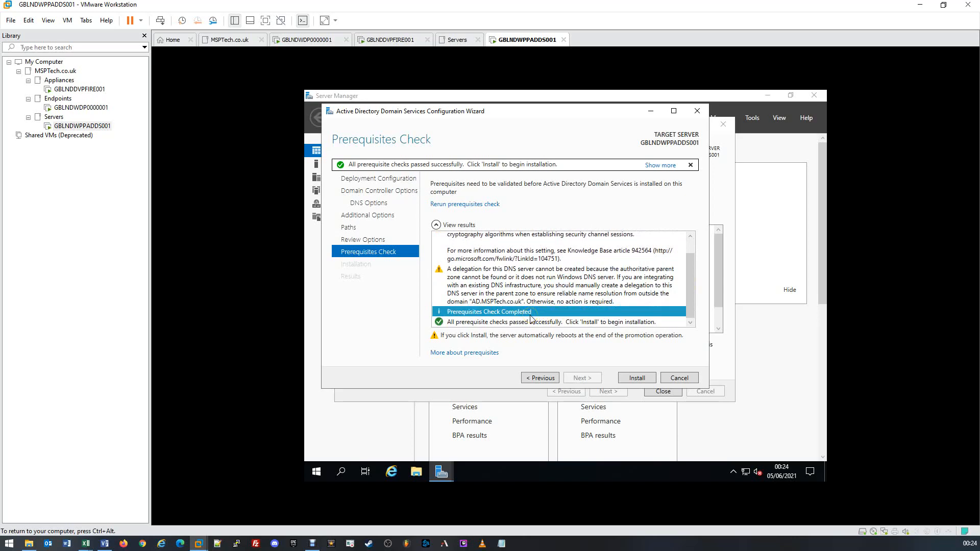
pyautogui.click(531, 323)
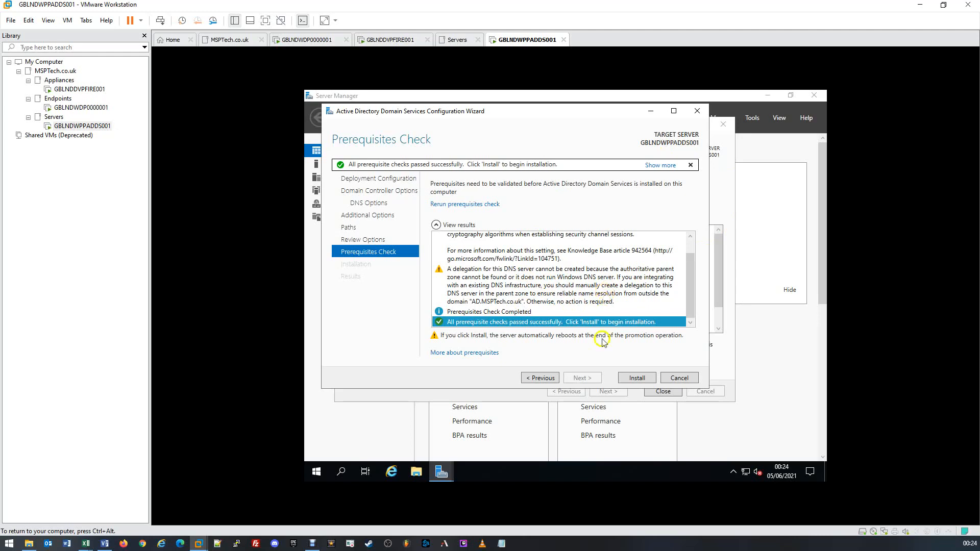
pyautogui.click(623, 379)
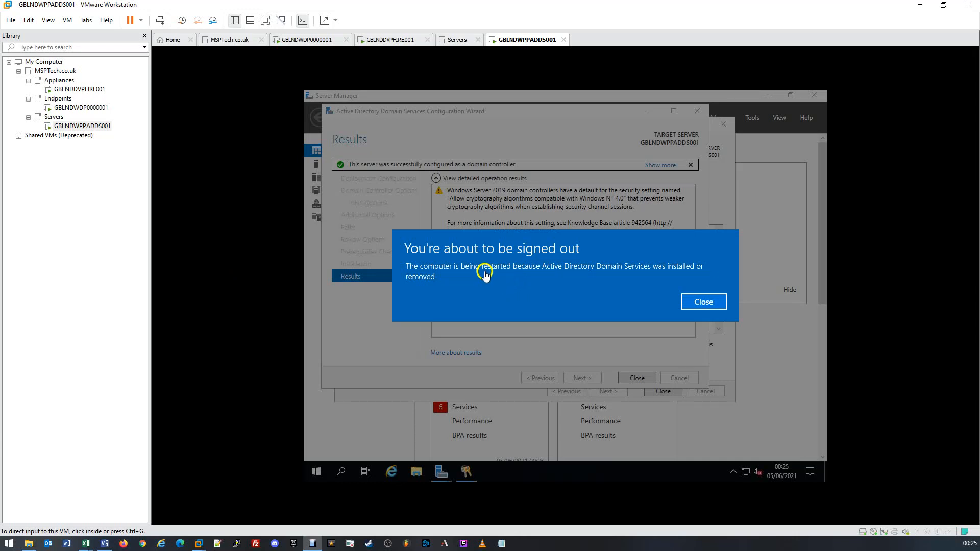
# Step: Dismiss the restart sign-out notice and release the keyboard and mouse from the virtual machine
pyautogui.click(704, 302)
pyautogui.click(704, 302)
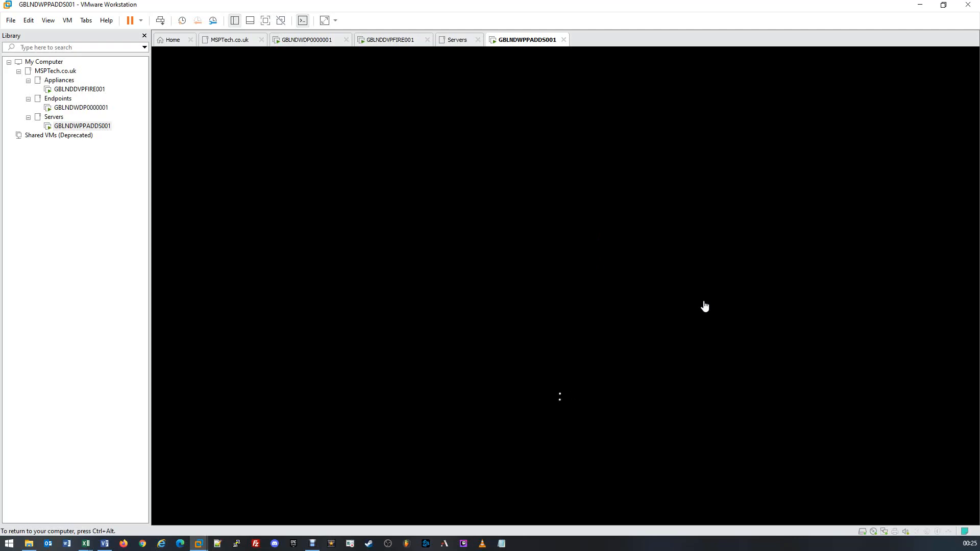
pyautogui.hotkey('ctrl', 'alt')
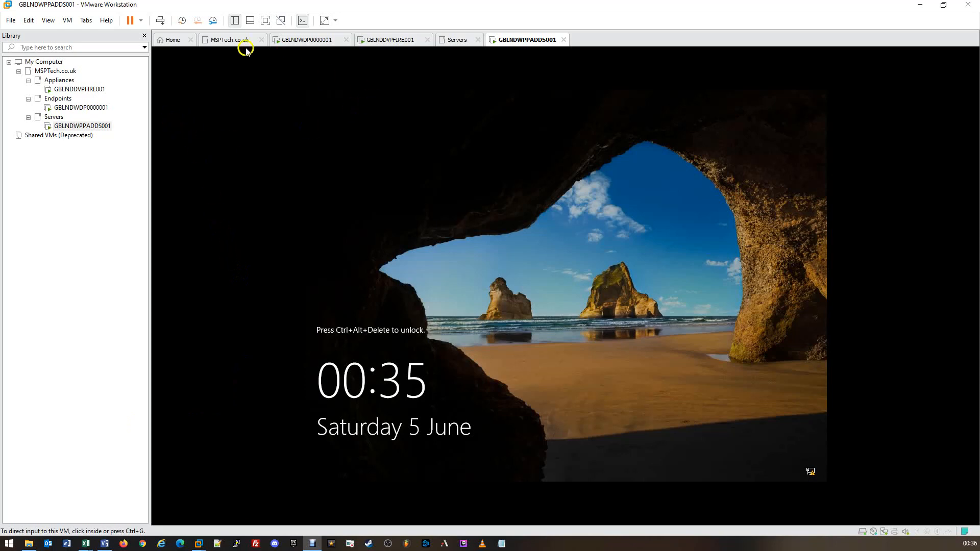
# Step: Unlock the virtual machine GBLNDWPPADDS001 and sign in to the AD domain administrator account with its password
pyautogui.click(67, 21)
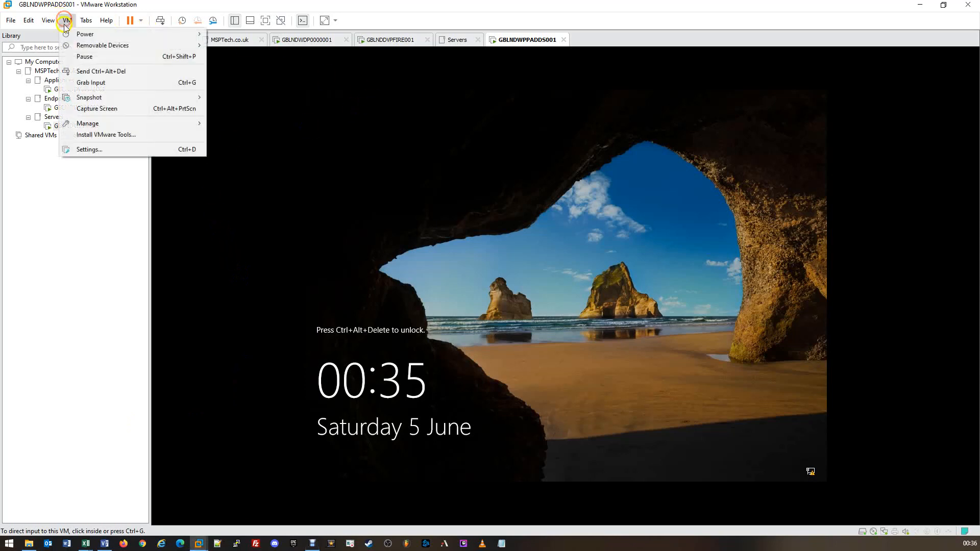
pyautogui.click(75, 72)
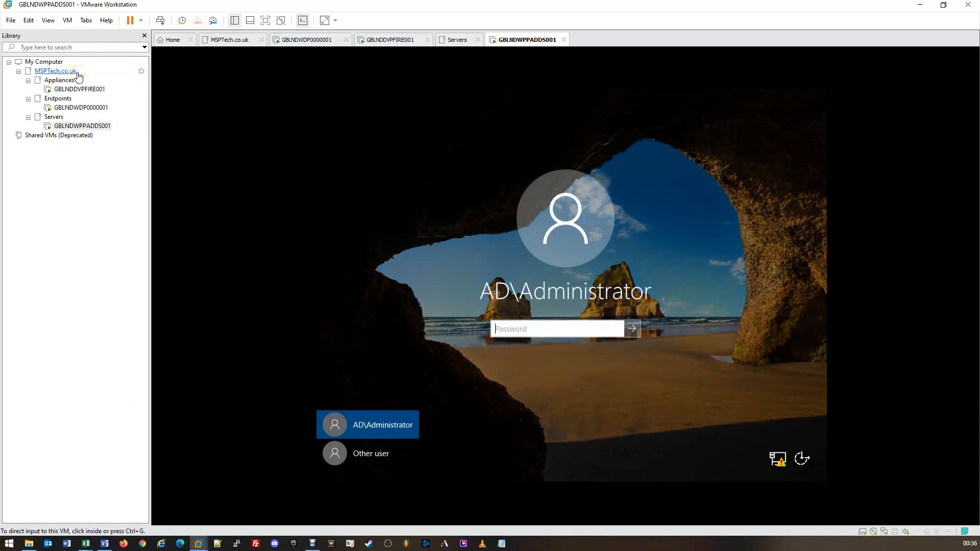
pyautogui.click(330, 147)
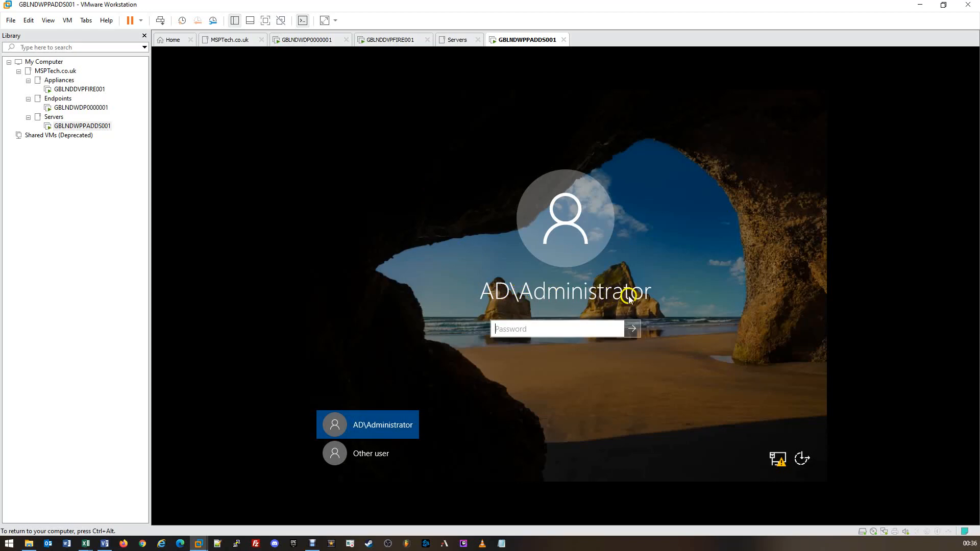
pyautogui.click(511, 300)
pyautogui.click(502, 291)
pyautogui.click(516, 298)
pyautogui.click(514, 329)
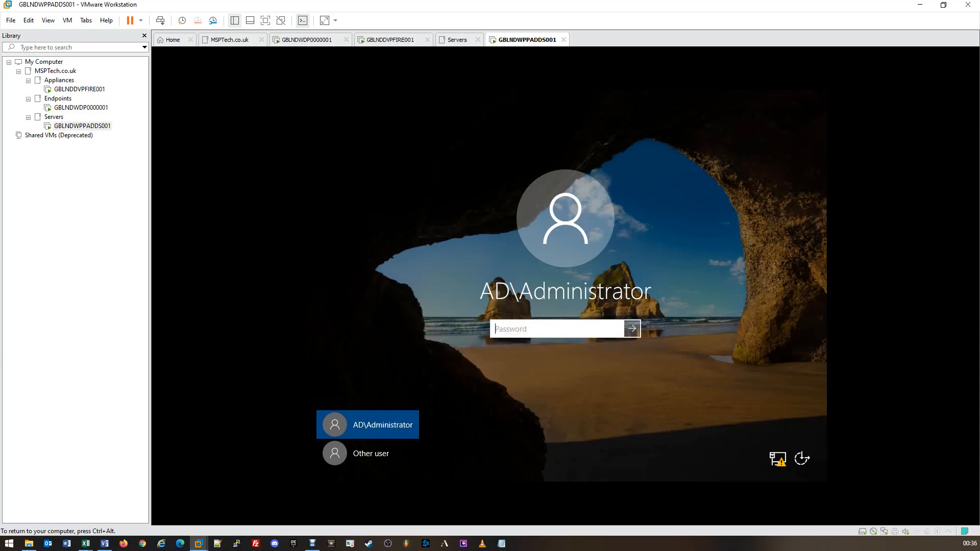
pyautogui.write('••••••••••••••')
pyautogui.press('Return')
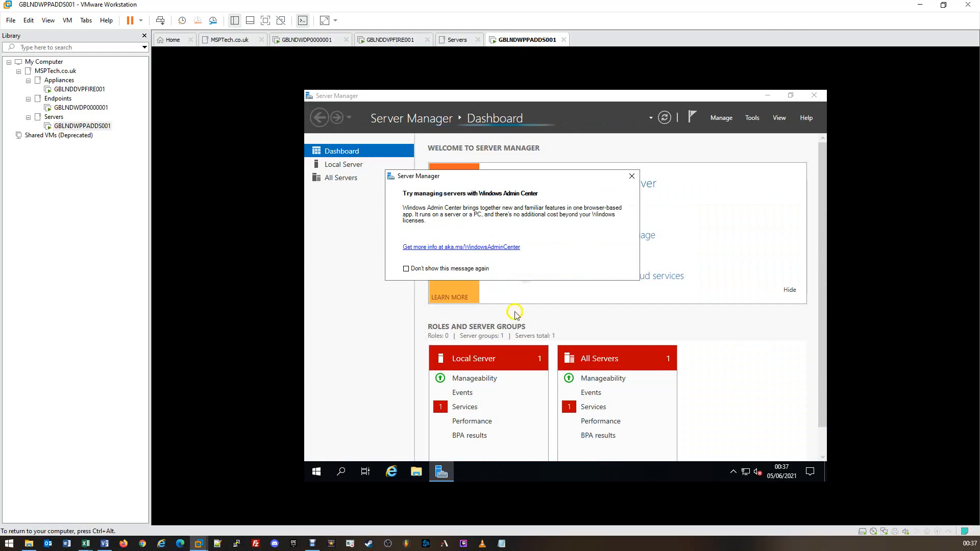
# Step: Dismiss the Windows Admin Center message, check the server roles listed in Server Manager, and release the input from the virtual machine
pyautogui.moveTo(478, 185); pyautogui.dragTo(482, 200)
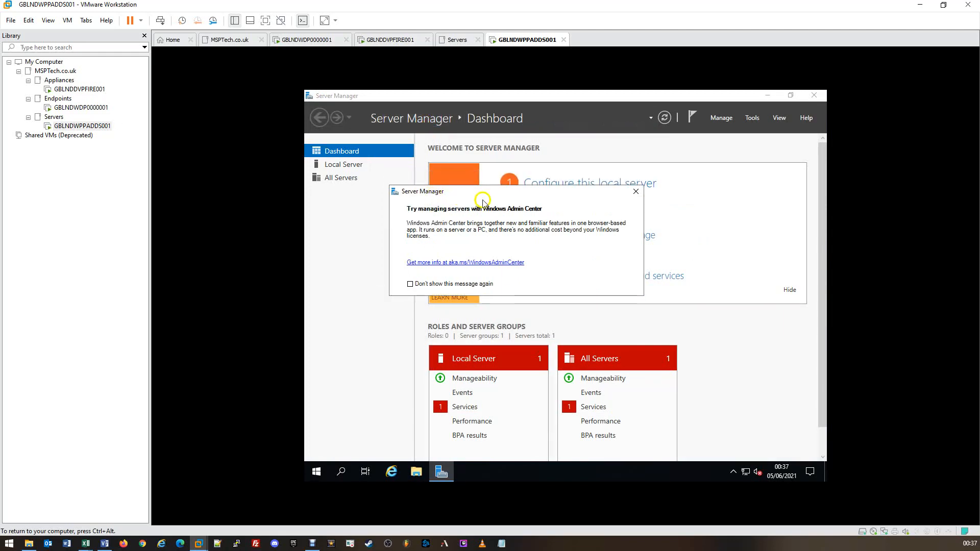
pyautogui.click(635, 192)
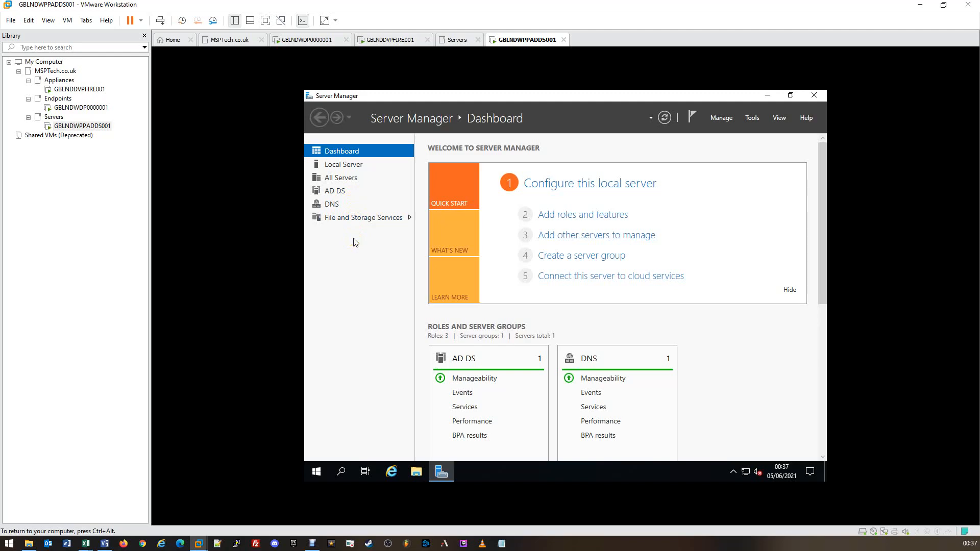
pyautogui.click(351, 193)
pyautogui.click(351, 217)
pyautogui.click(351, 217)
pyautogui.click(365, 244)
pyautogui.hotkey('ctrl', 'alt')
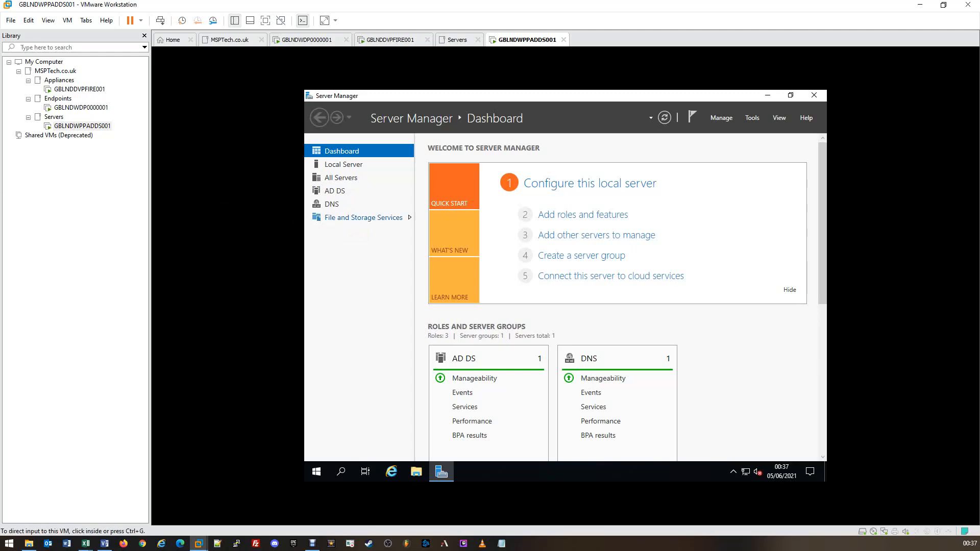
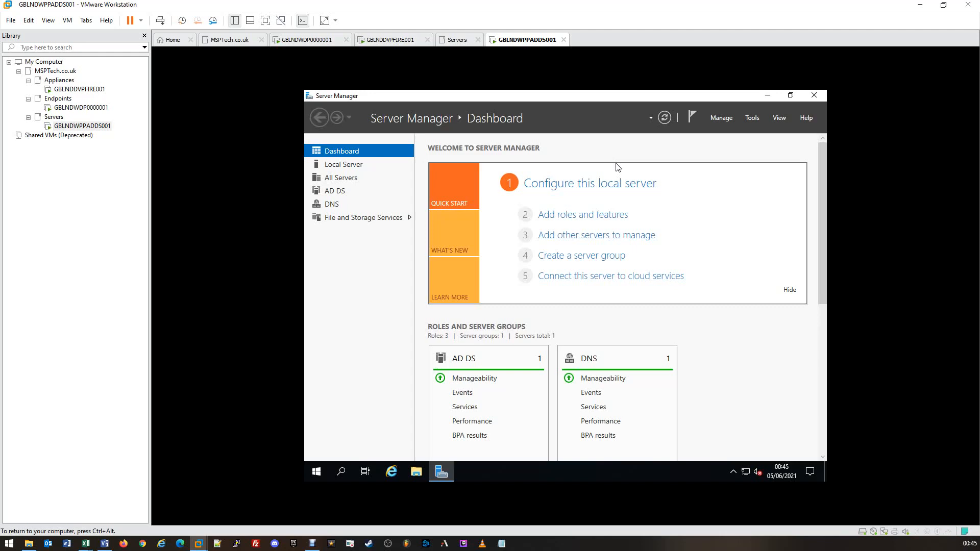
# Step: Open the server's network adapter list by way of Control Panel and the Network and Sharing Center
pyautogui.click(416, 472)
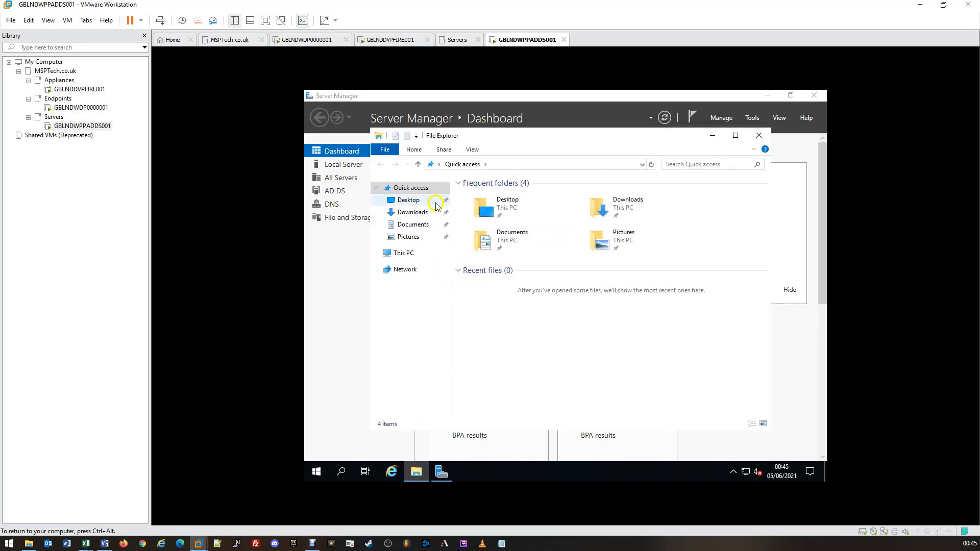
pyautogui.click(521, 164)
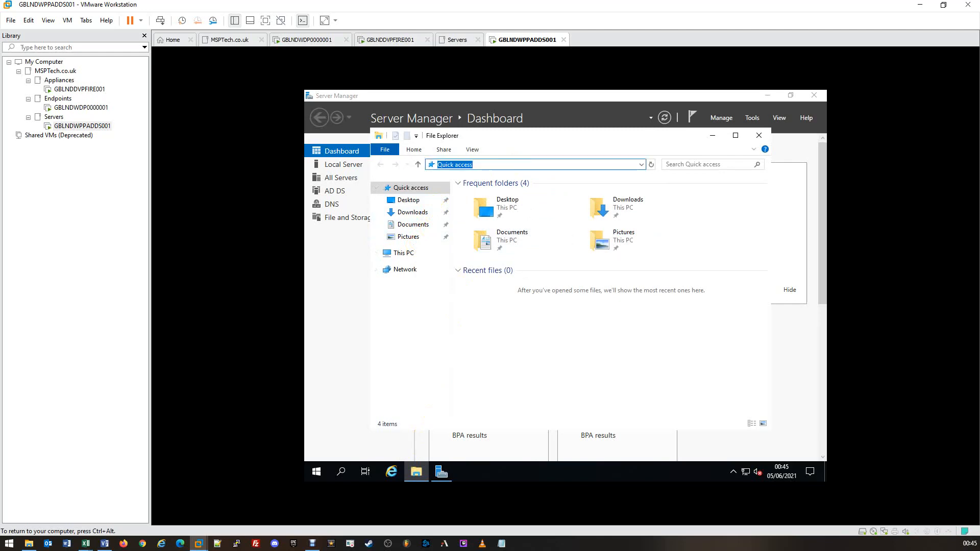
pyautogui.write('contr')
pyautogui.press('Down')
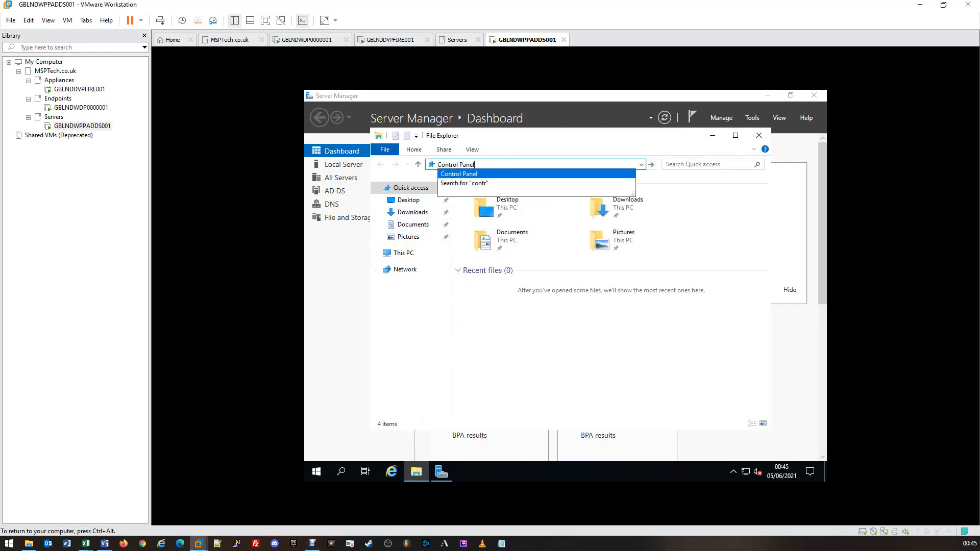
pyautogui.press('Return')
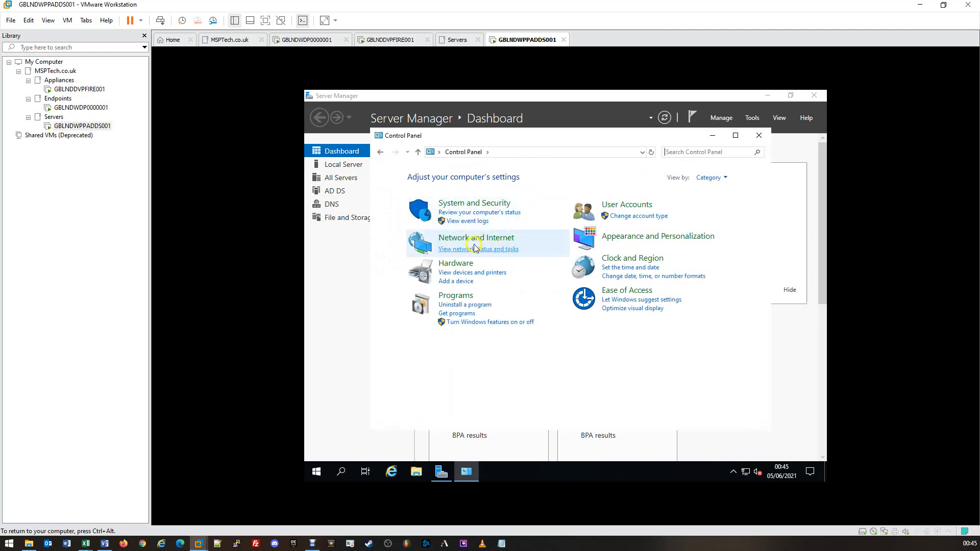
pyautogui.click(495, 250)
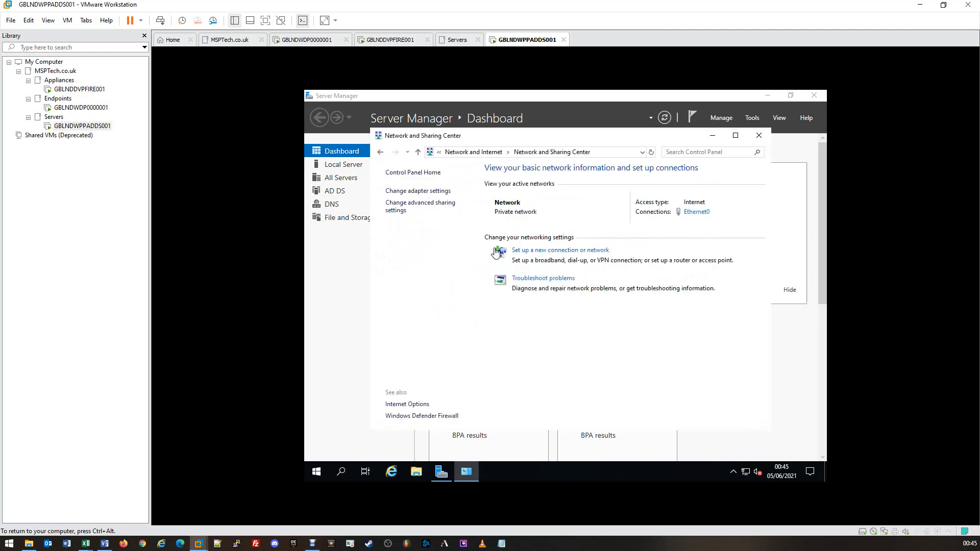
pyautogui.click(421, 193)
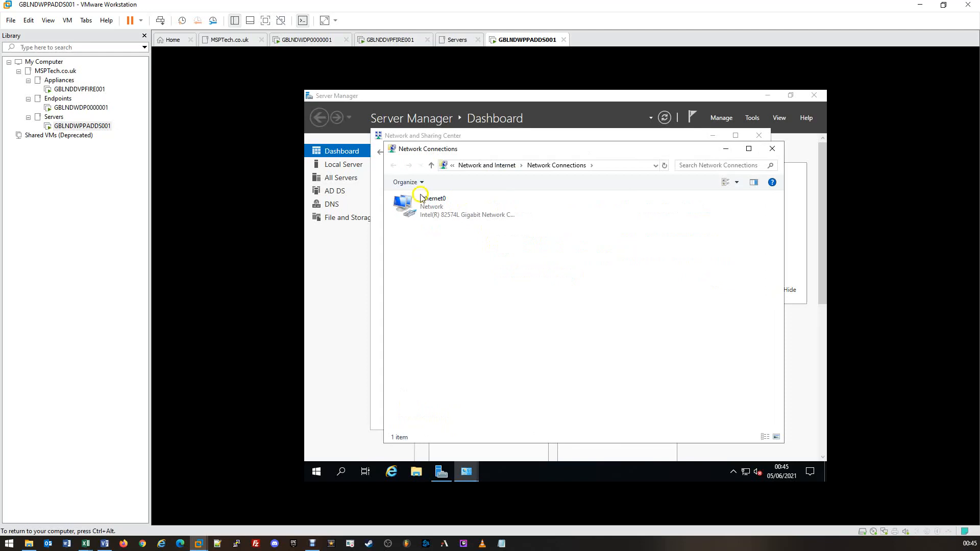
# Step: Check the IPv4 and IPv6 connectivity in the Ethernet0 status and open the adapter's properties
pyautogui.click(425, 209)
pyautogui.rightClick(472, 207)
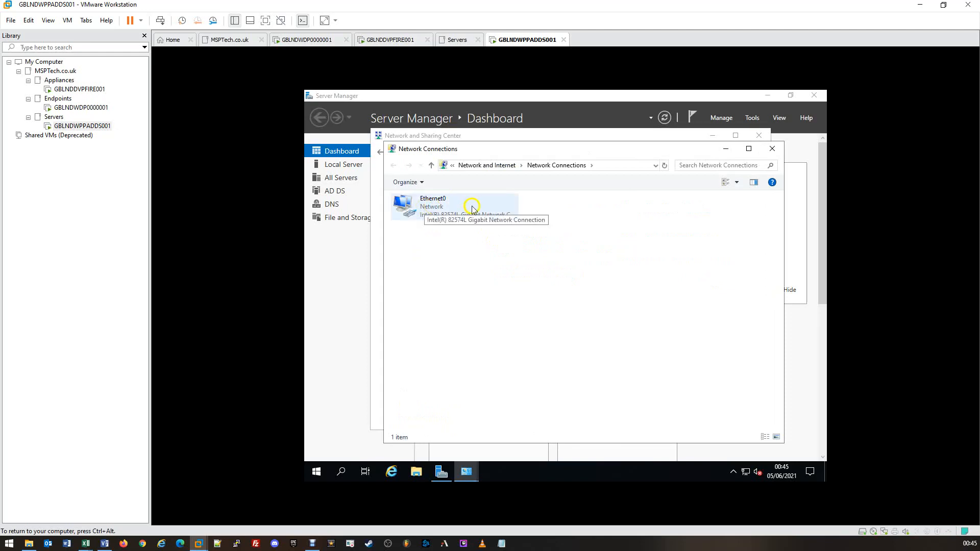
pyautogui.doubleClick(472, 206)
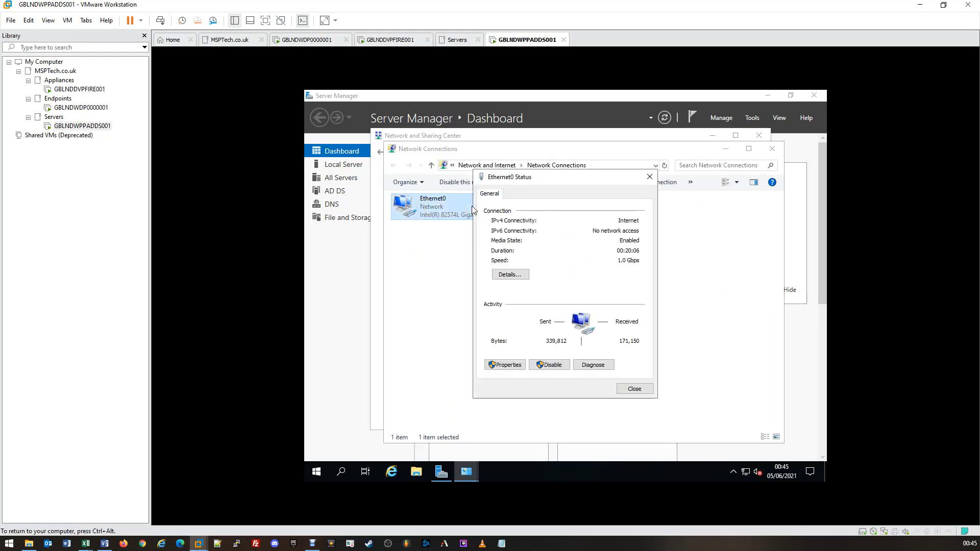
pyautogui.click(532, 208)
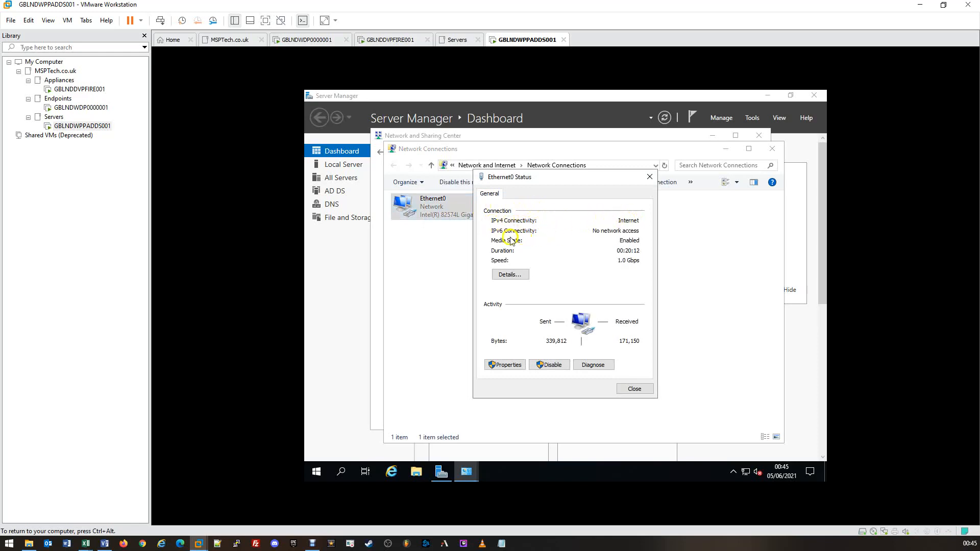
pyautogui.click(611, 235)
pyautogui.click(607, 283)
pyautogui.click(508, 365)
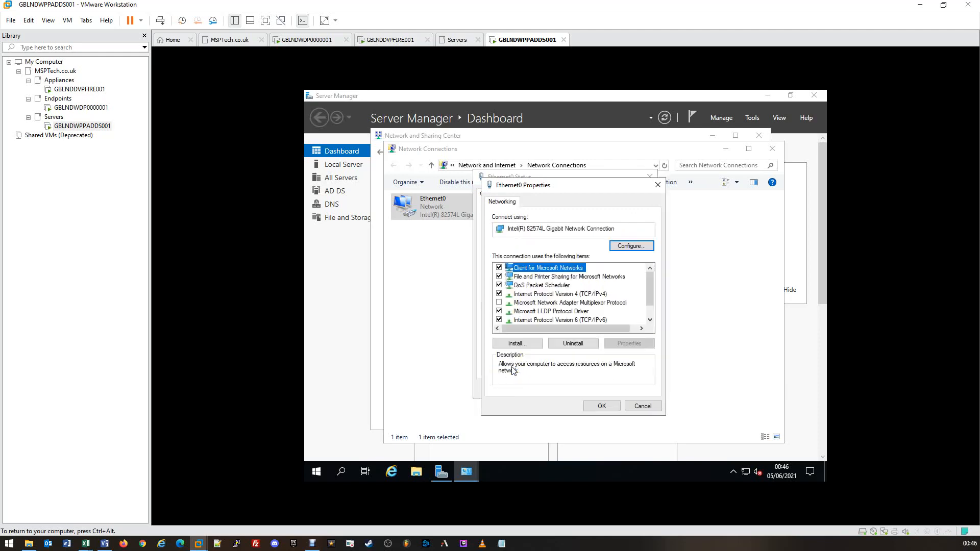
# Step: Open the Internet Protocol Version 6 (TCP/IPv6) properties of Ethernet0 and review the preferred DNS server entry
pyautogui.click(534, 321)
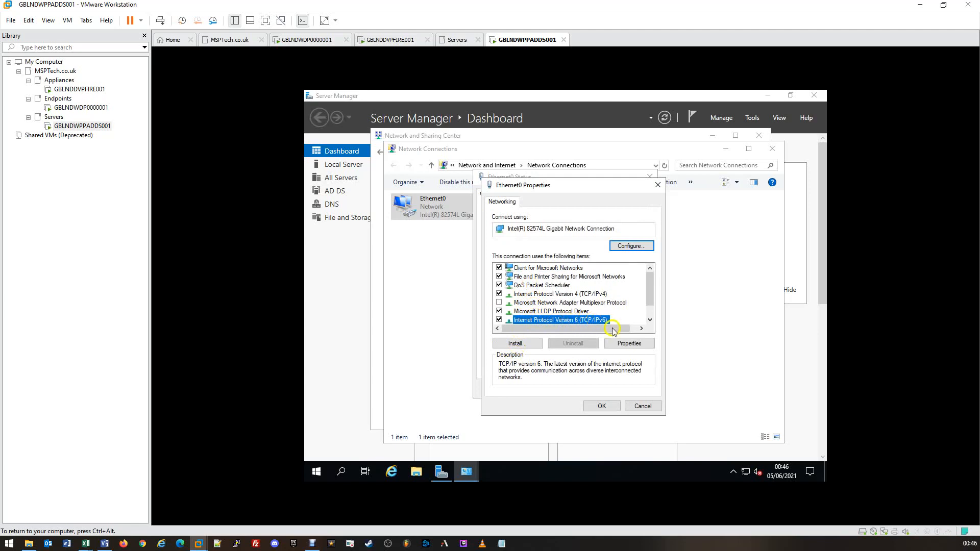
pyautogui.click(628, 344)
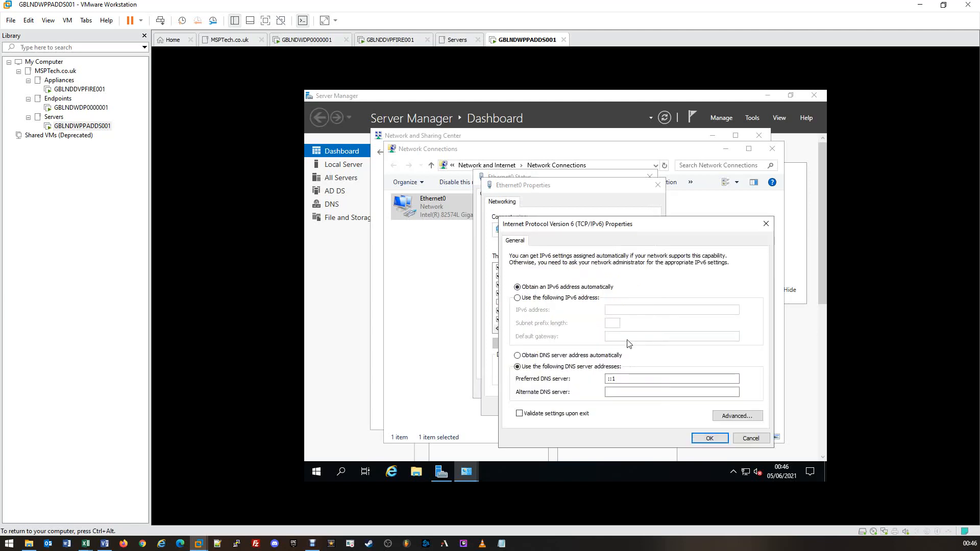
pyautogui.moveTo(606, 226); pyautogui.dragTo(594, 182)
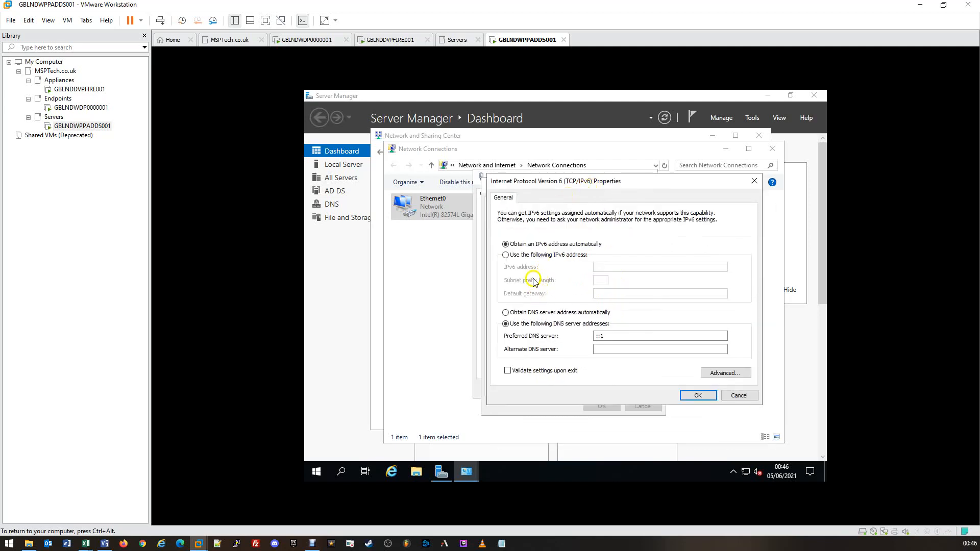
pyautogui.click(518, 325)
pyautogui.click(597, 336)
# Step: Run nslookup in Windows PowerShell, examine the default server's address, and close PowerShell
pyautogui.rightClick(318, 471)
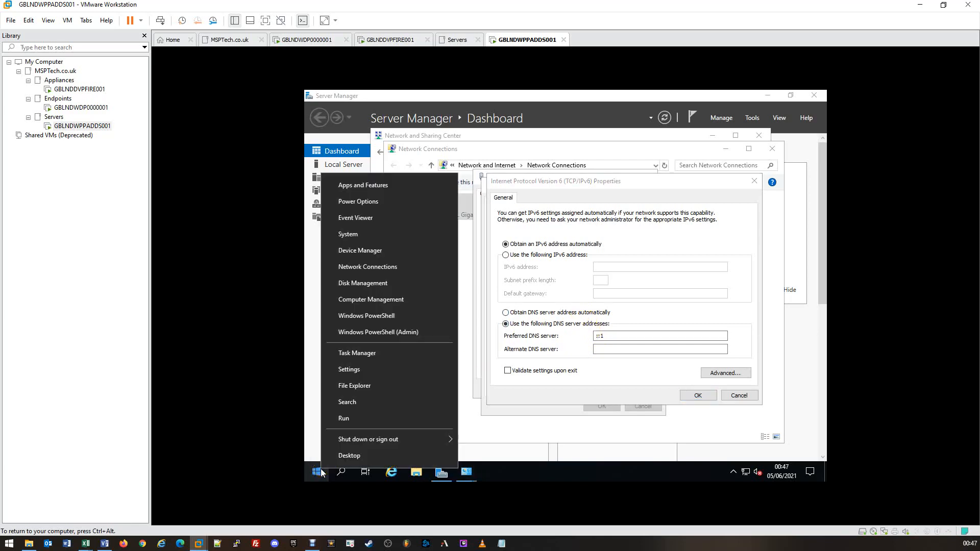
pyautogui.click(357, 317)
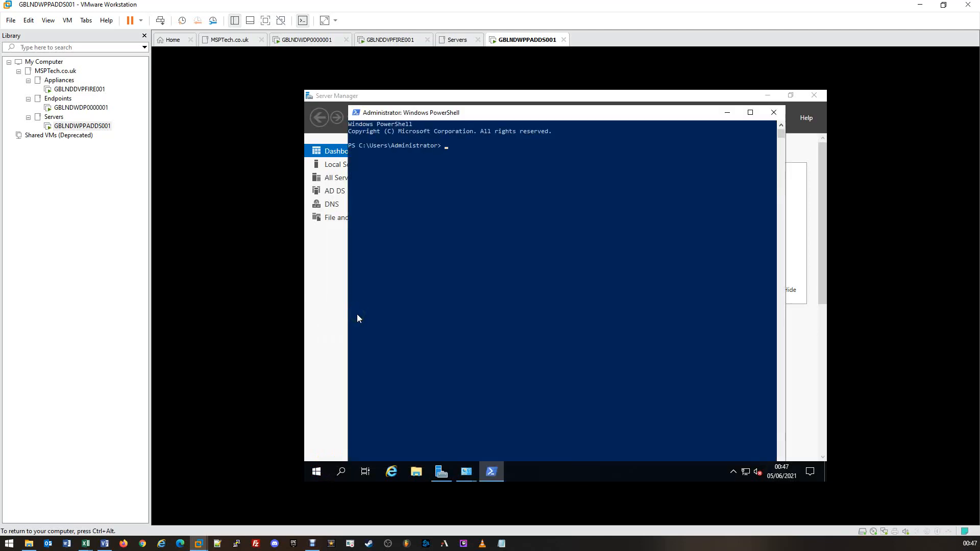
pyautogui.write('nslookup')
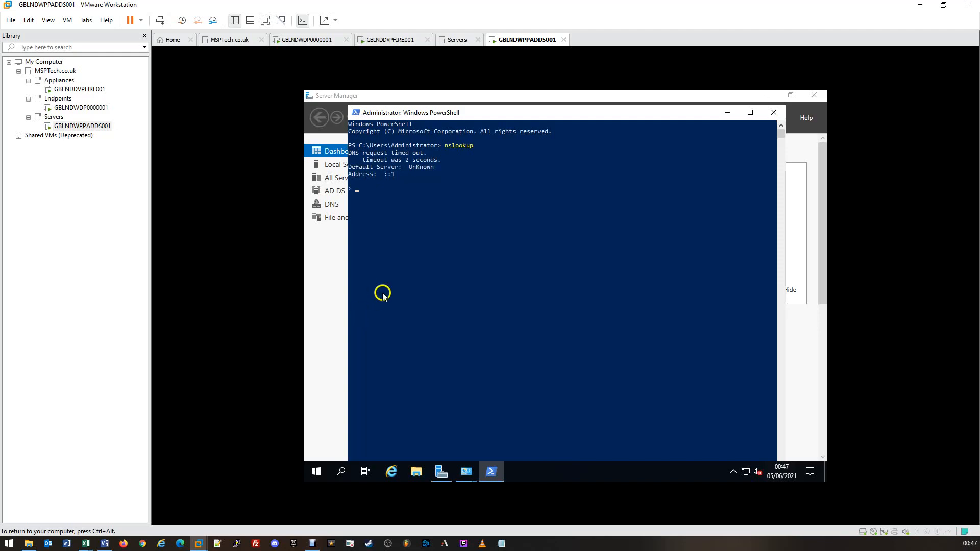
pyautogui.moveTo(399, 176); pyautogui.dragTo(348, 174)
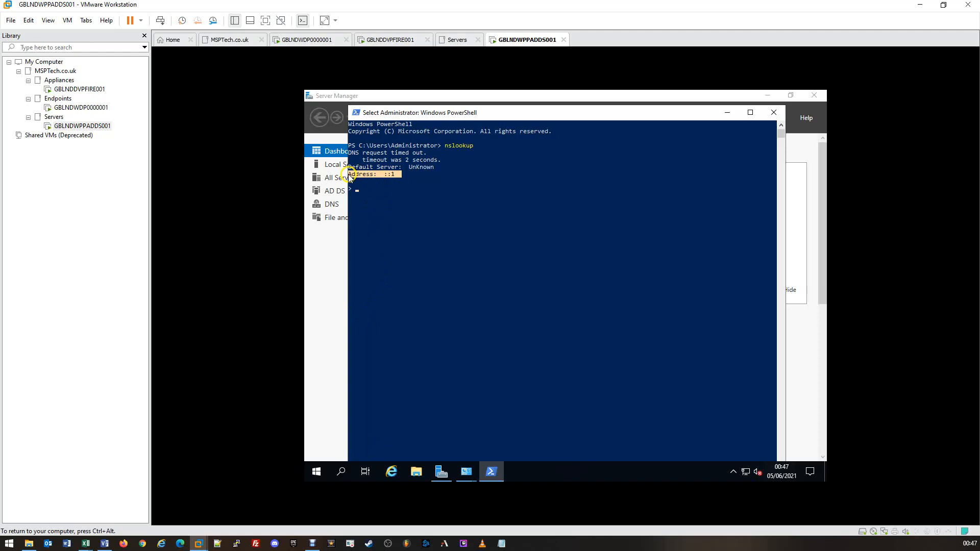
pyautogui.rightClick(416, 172)
pyautogui.click(773, 112)
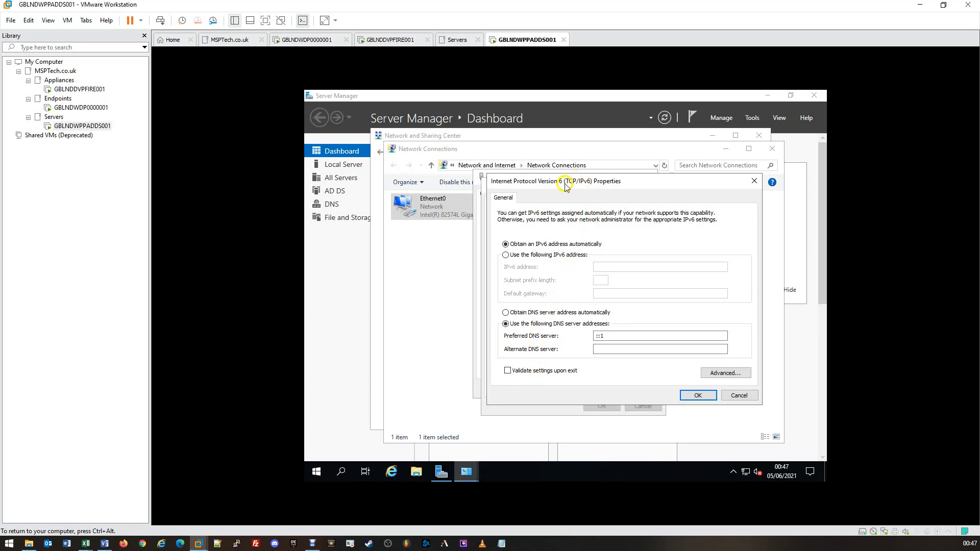
# Step: Set IPv6 on Ethernet0 to obtain the DNS server address automatically, and close all network settings windows
pyautogui.click(556, 313)
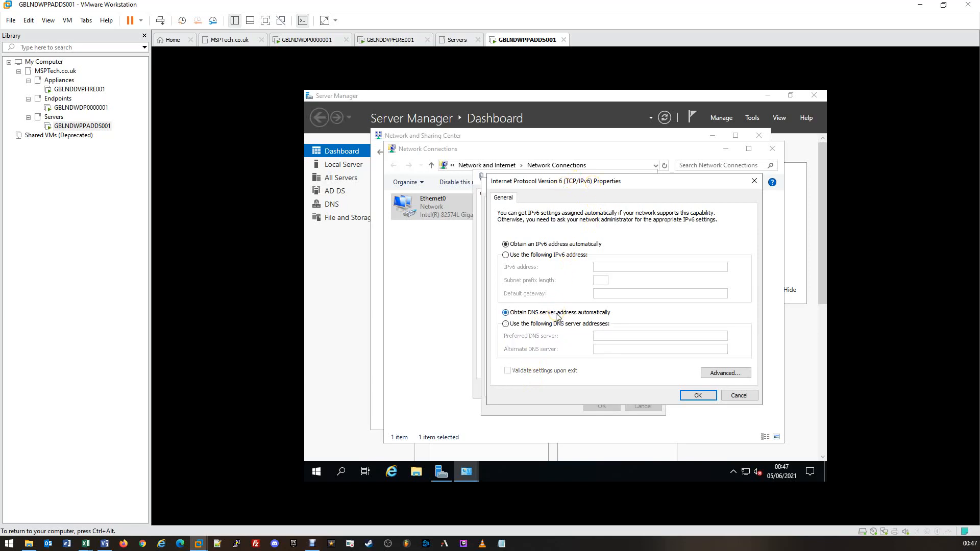
pyautogui.click(695, 396)
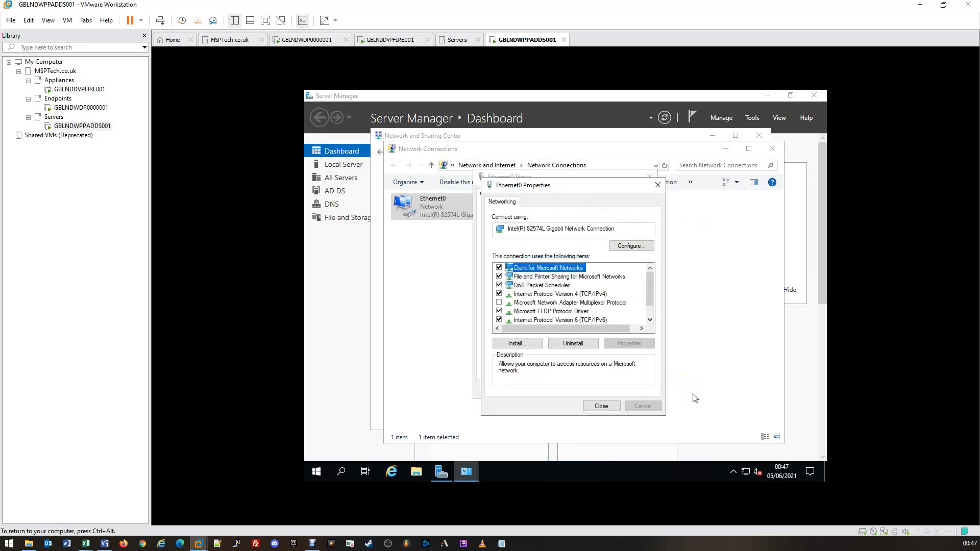
pyautogui.click(601, 406)
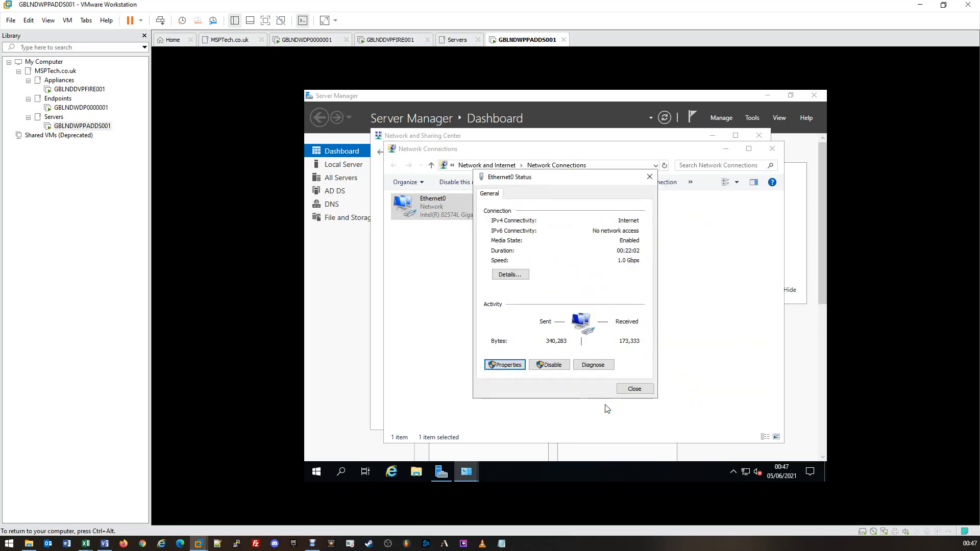
pyautogui.click(634, 391)
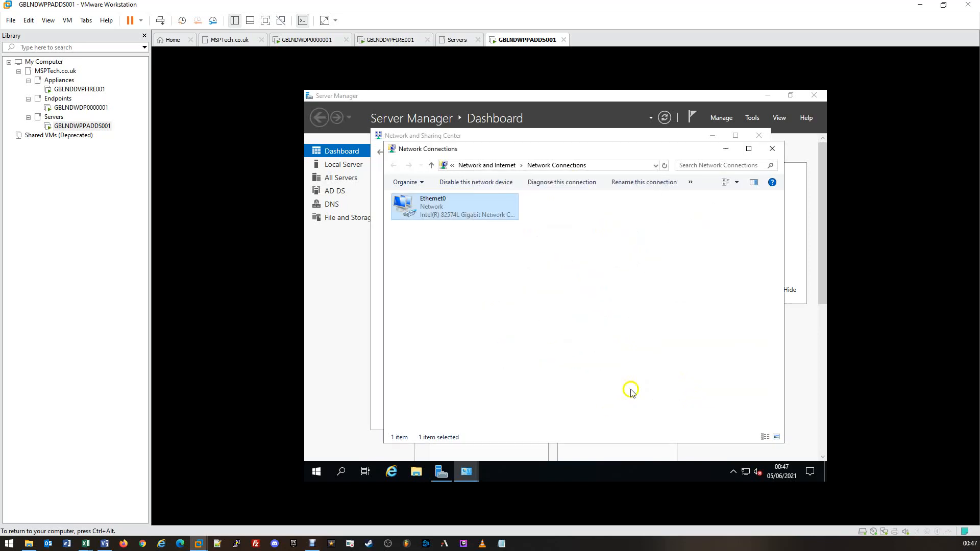
pyautogui.click(772, 149)
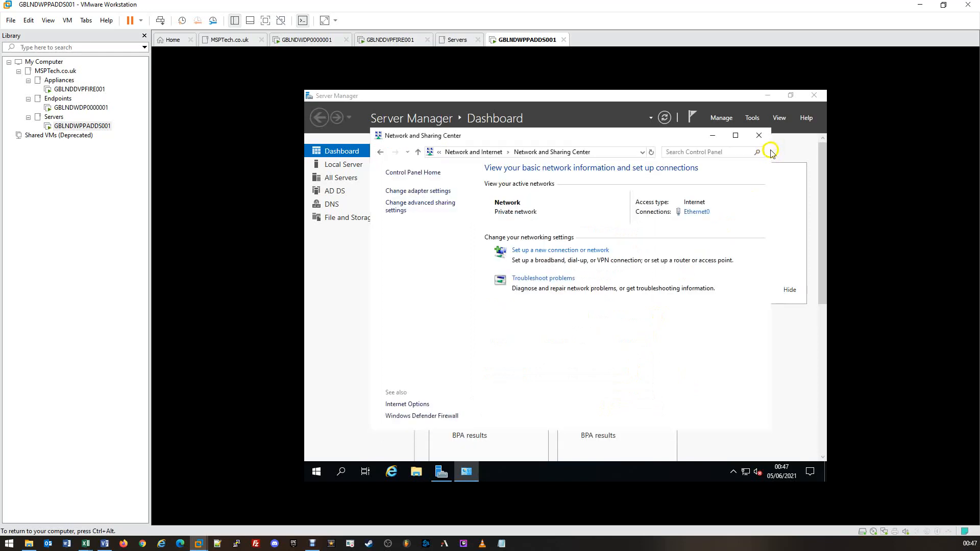
pyautogui.click(762, 137)
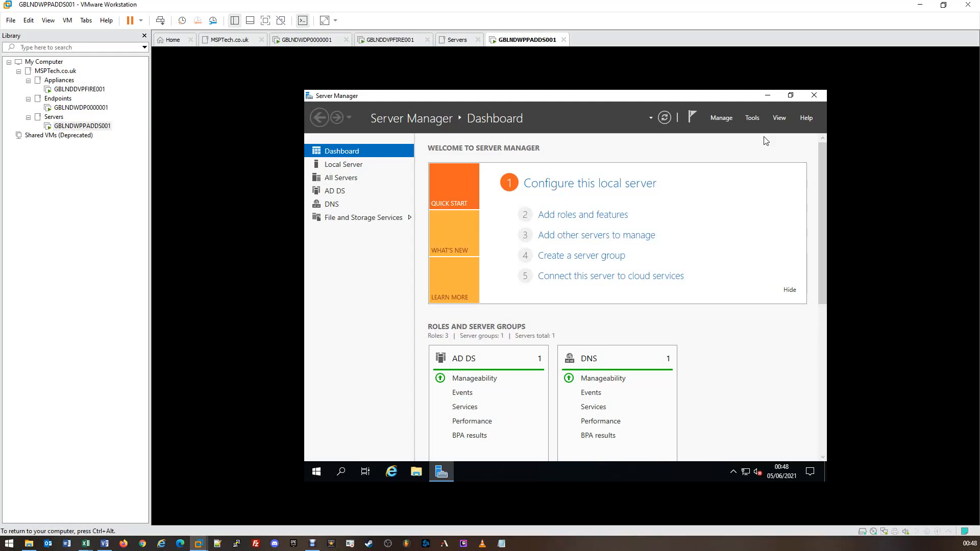
# Step: Run netdom /query FSMO in an administrative Windows PowerShell session on the domain controller
pyautogui.rightClick(310, 475)
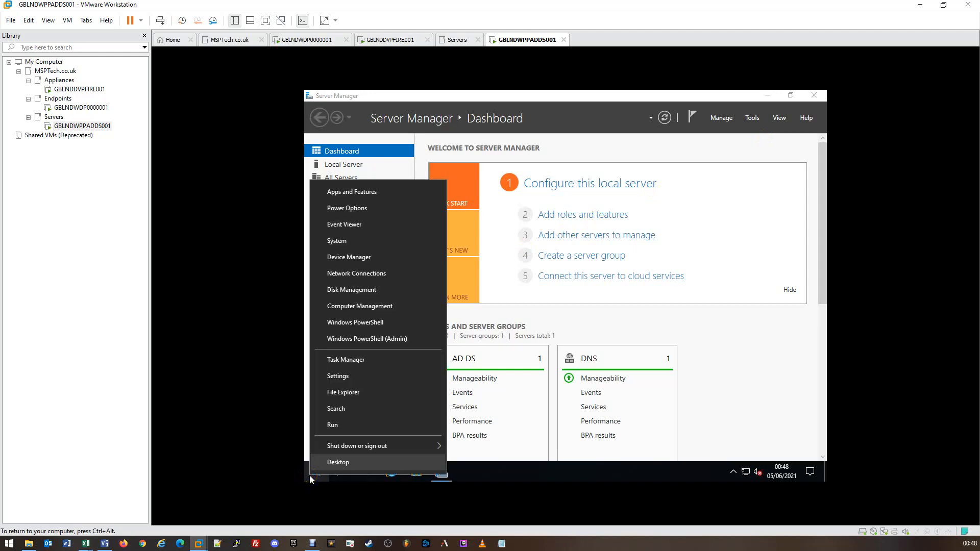
pyautogui.click(360, 329)
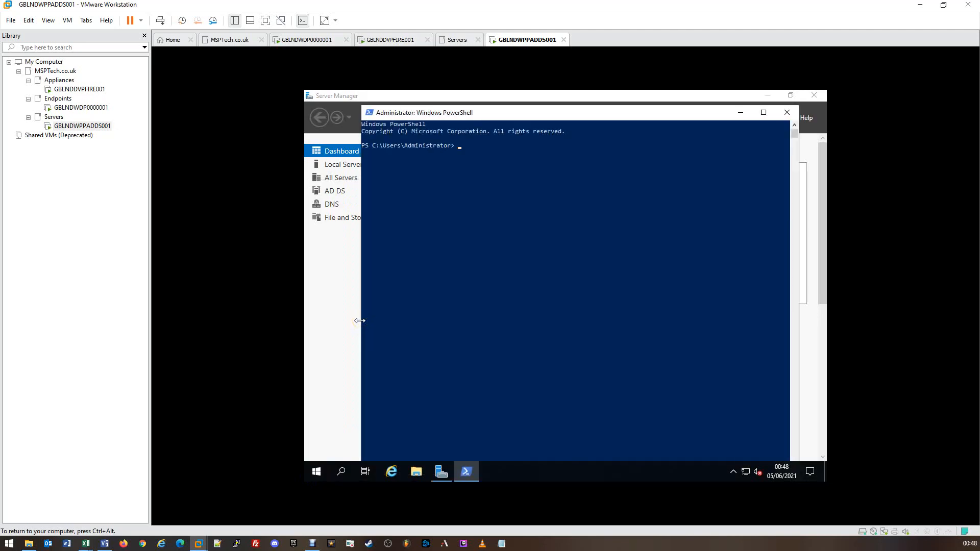
pyautogui.write('netdom /query FSMO')
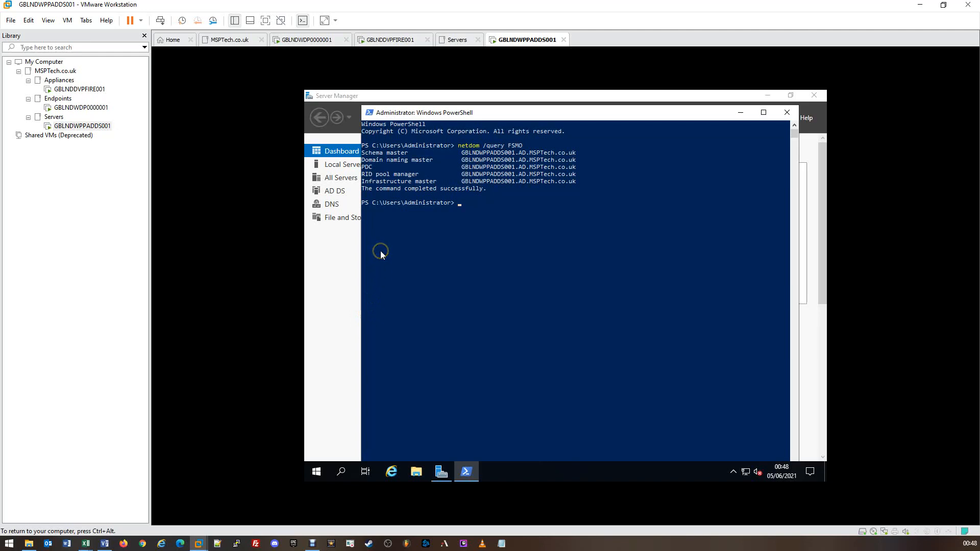
# Step: Examine each FSMO role and the server holding it in the query output, and close PowerShell
pyautogui.click(362, 153)
pyautogui.moveTo(363, 154); pyautogui.dragTo(407, 157)
pyautogui.click(363, 160)
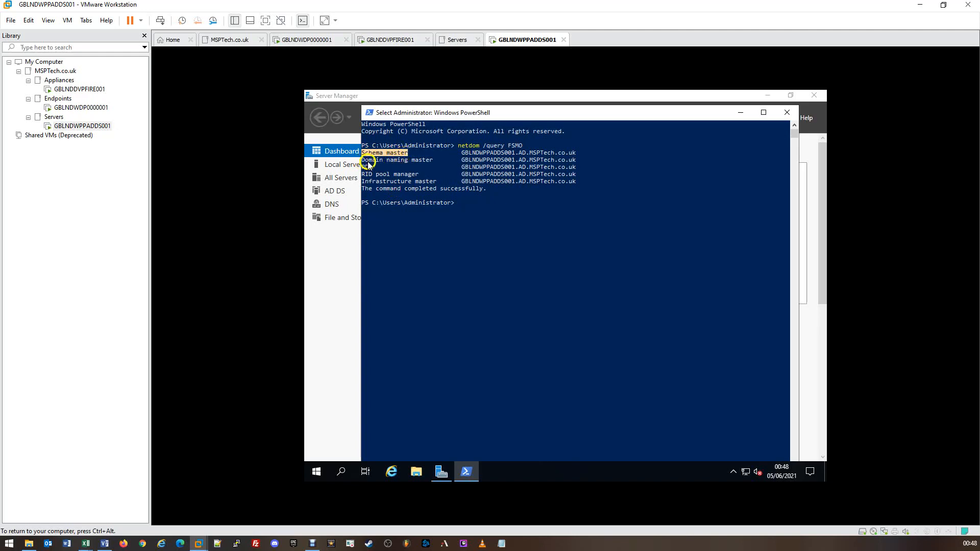
pyautogui.moveTo(433, 160); pyautogui.dragTo(433, 160)
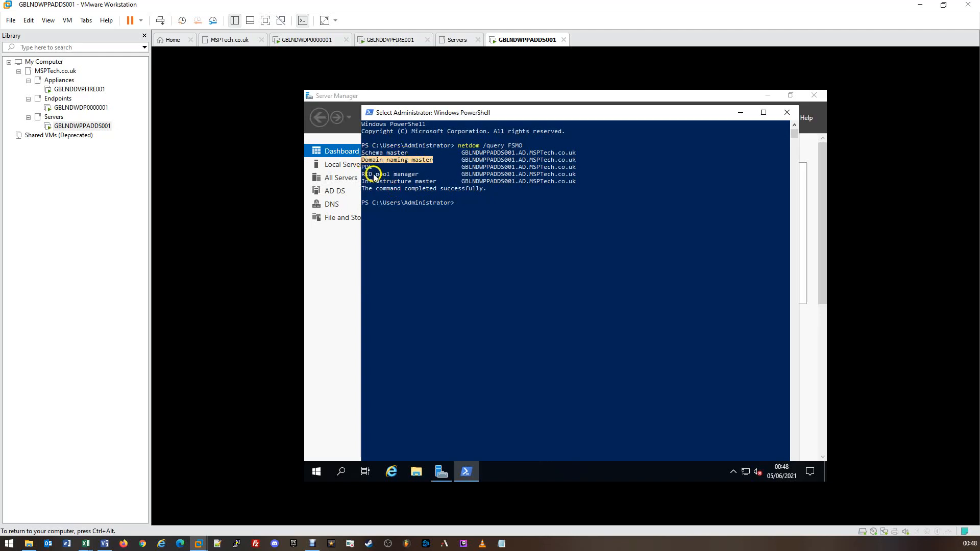
pyautogui.moveTo(363, 167); pyautogui.dragTo(422, 175)
pyautogui.moveTo(364, 181); pyautogui.dragTo(436, 182)
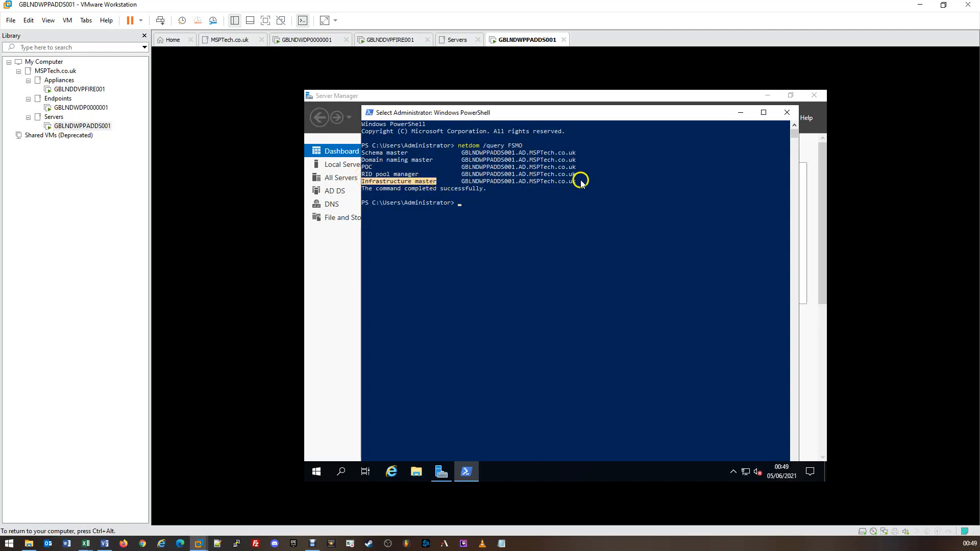
pyautogui.moveTo(576, 182); pyautogui.dragTo(466, 184)
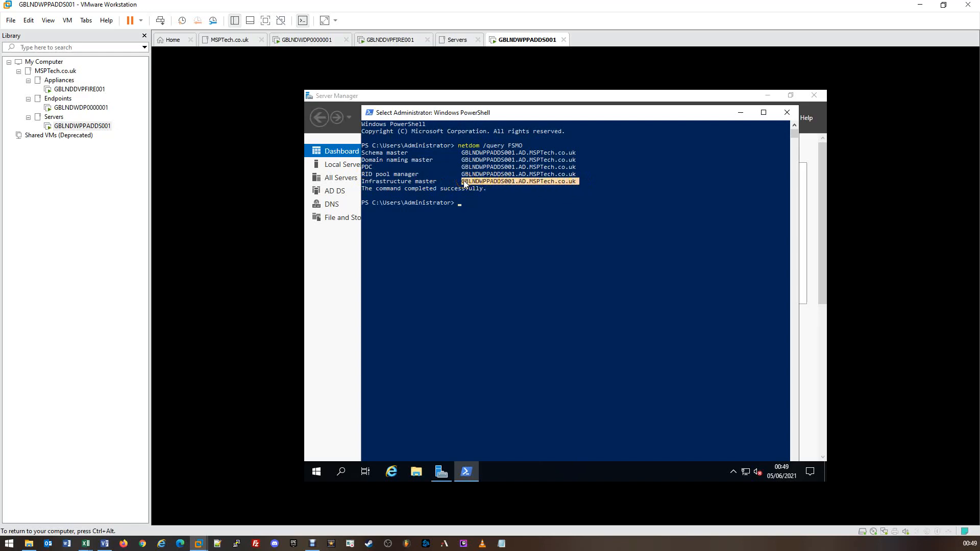
pyautogui.rightClick(478, 224)
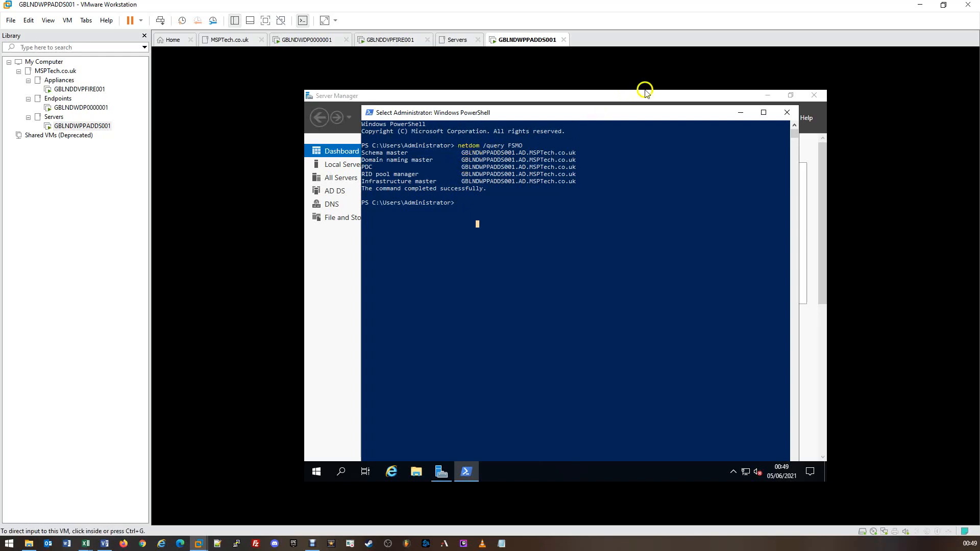
pyautogui.click(783, 113)
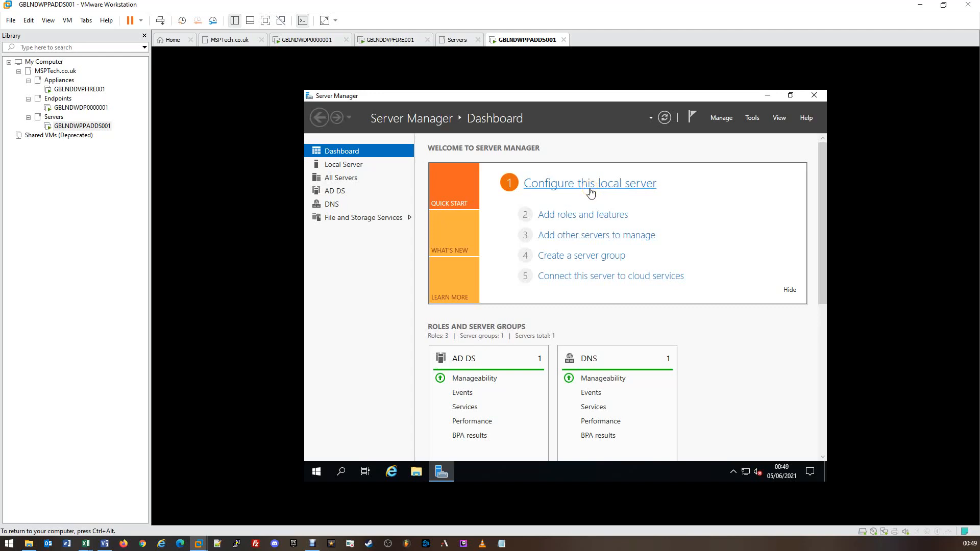
# Step: Find and open the DNS management console, and expand the server GBLNDWPPADDS001
pyautogui.click(316, 472)
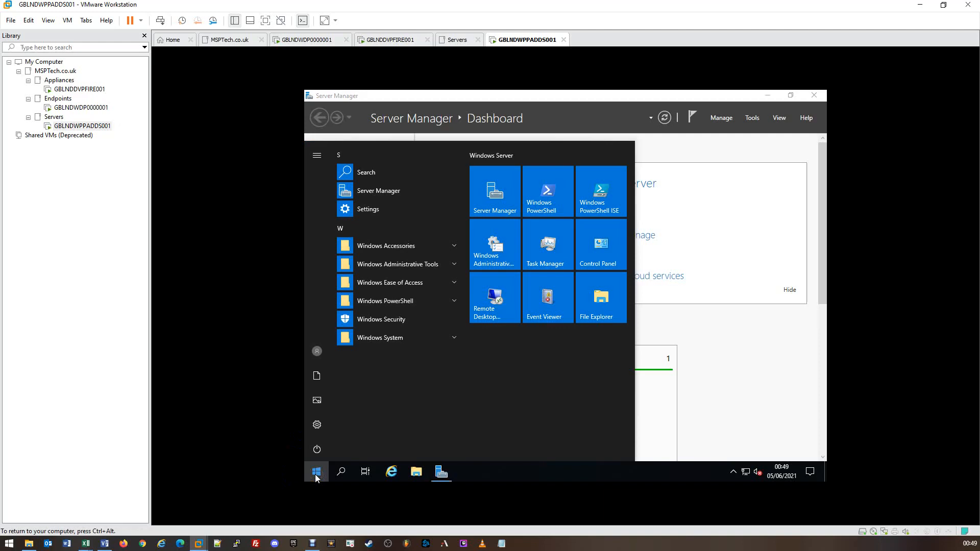
pyautogui.write('dns')
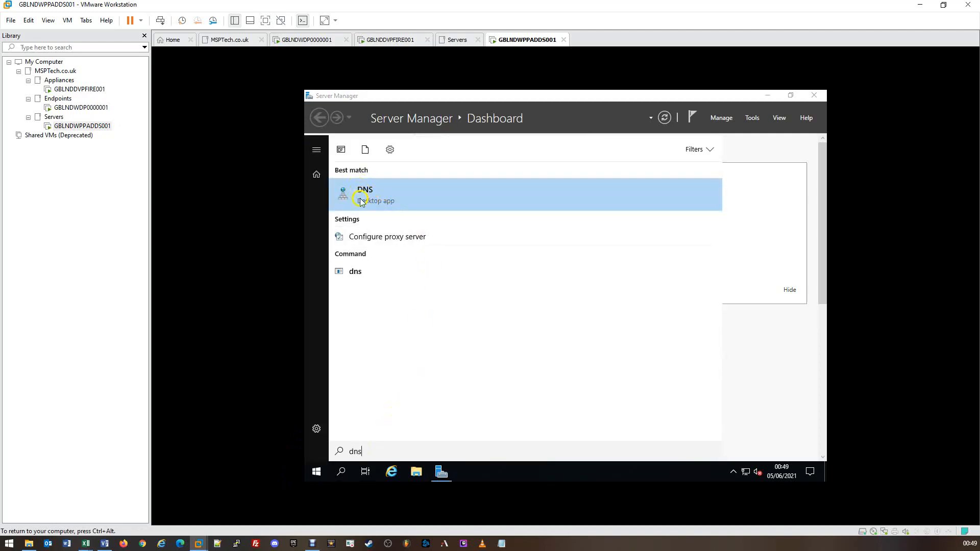
pyautogui.click(388, 200)
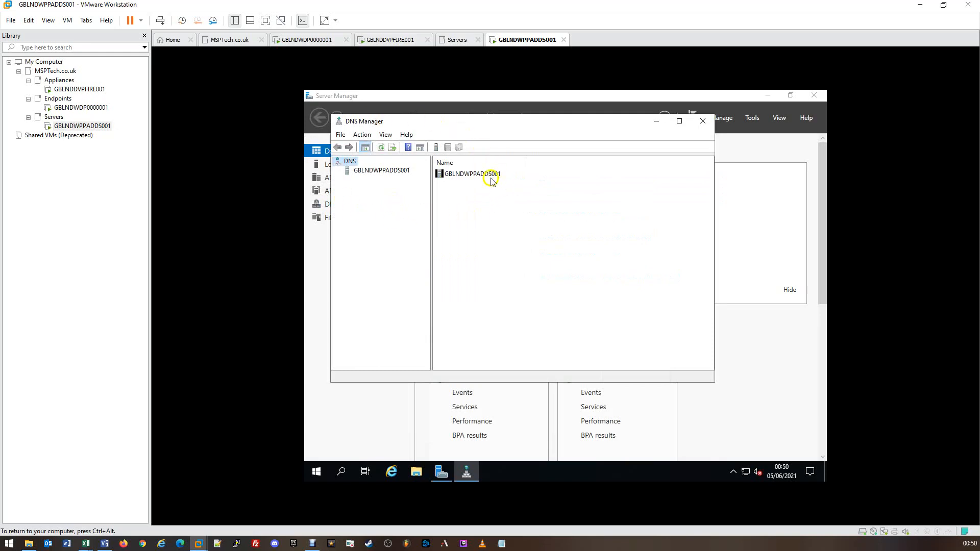
pyautogui.doubleClick(373, 172)
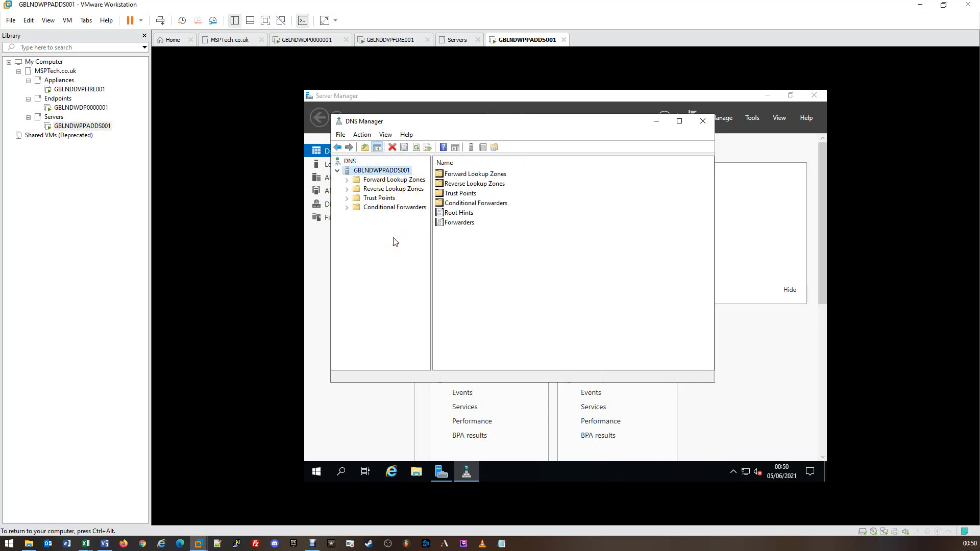
pyautogui.hotkey('ctrl', 'alt')
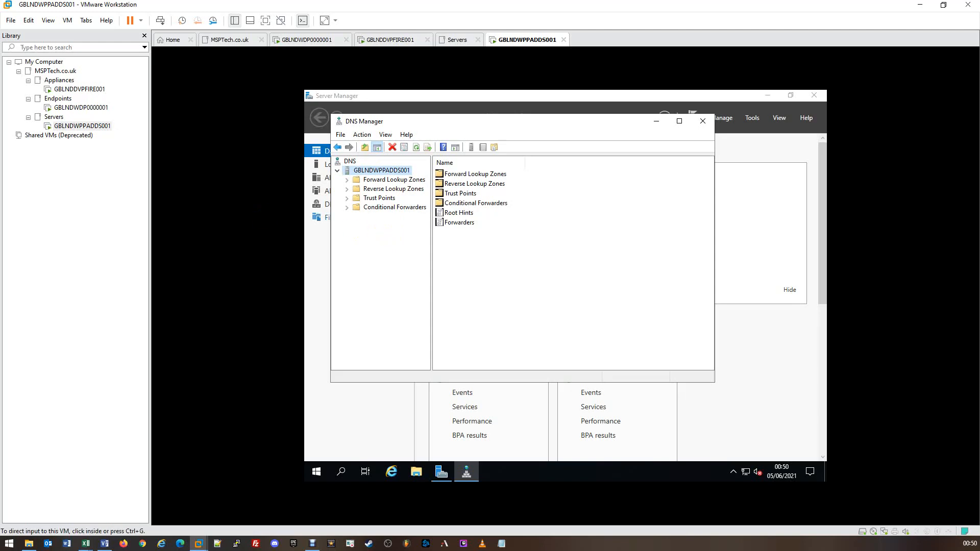
pyautogui.click(313, 544)
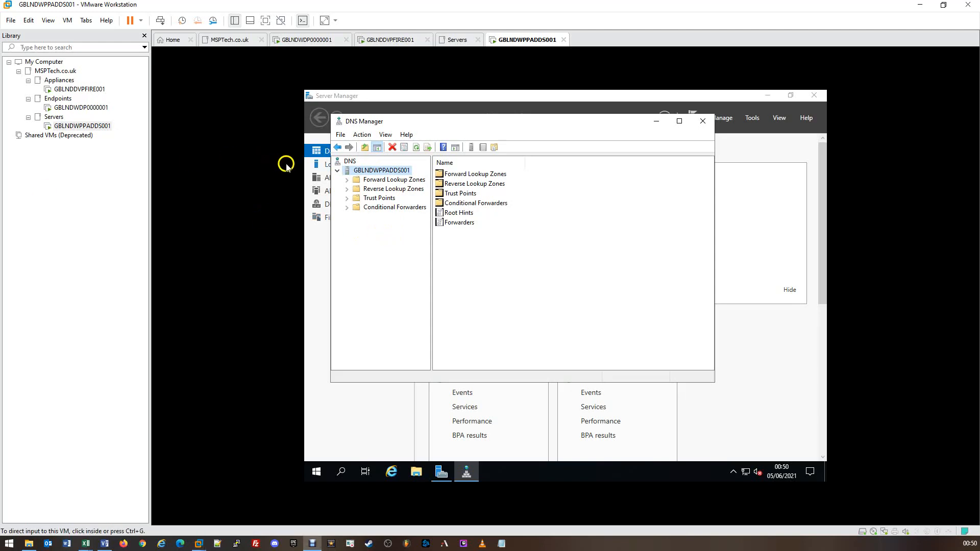
# Step: Start a new zone under Reverse Lookup Zones as a primary zone stored in Active Directory
pyautogui.click(381, 193)
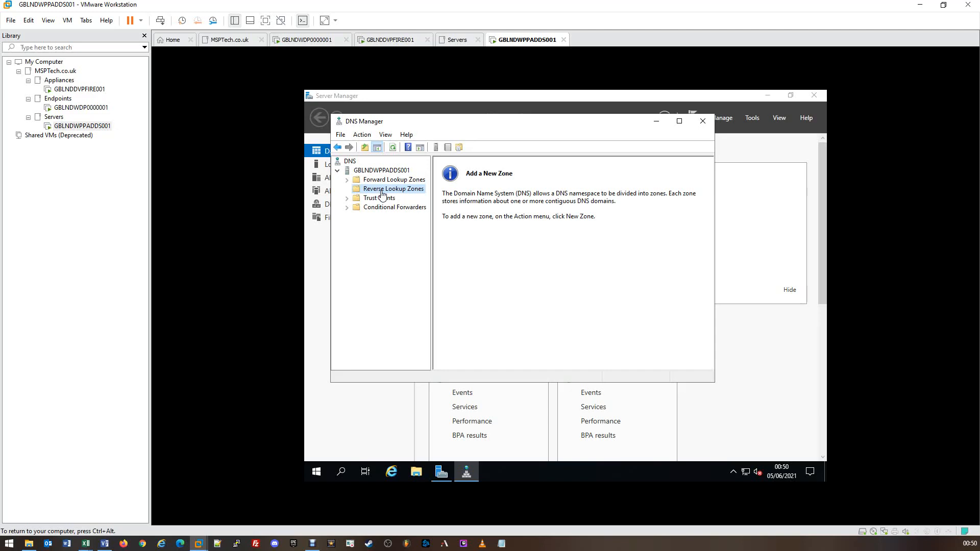
pyautogui.click(362, 134)
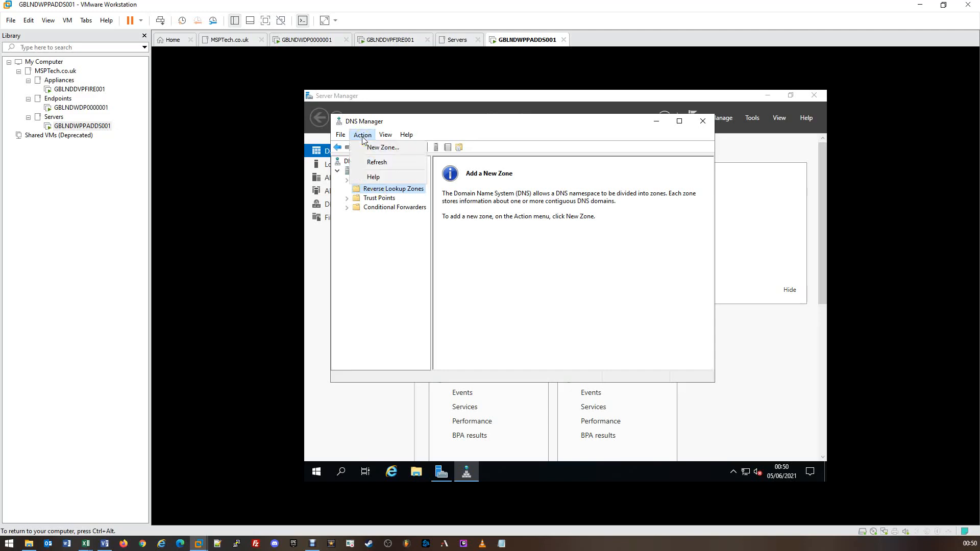
pyautogui.click(364, 148)
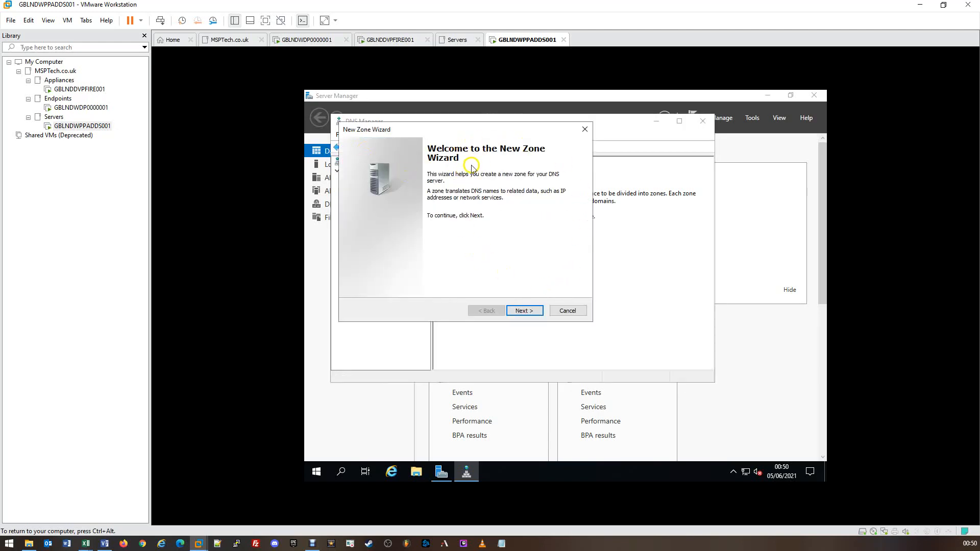
pyautogui.click(532, 317)
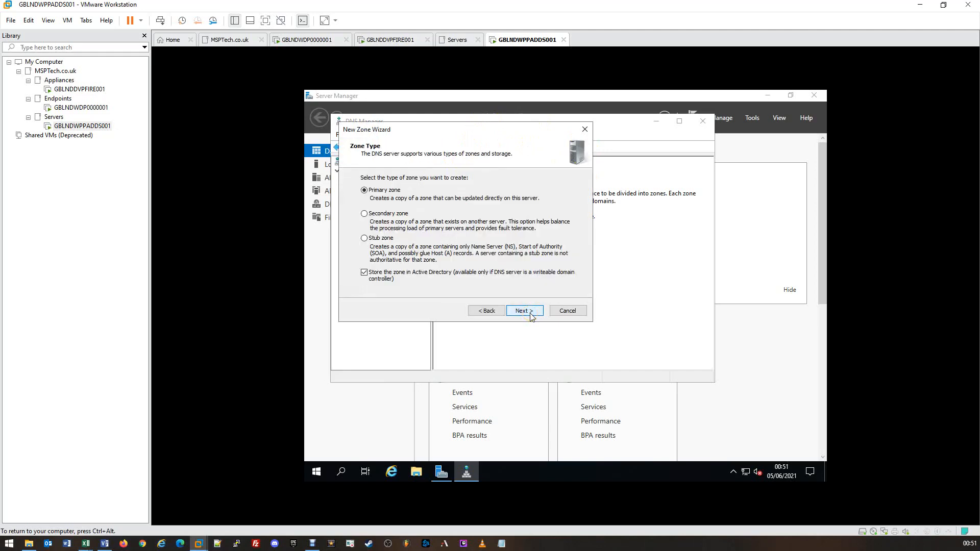
pyautogui.click(540, 320)
pyautogui.click(528, 326)
pyautogui.click(378, 191)
pyautogui.click(521, 312)
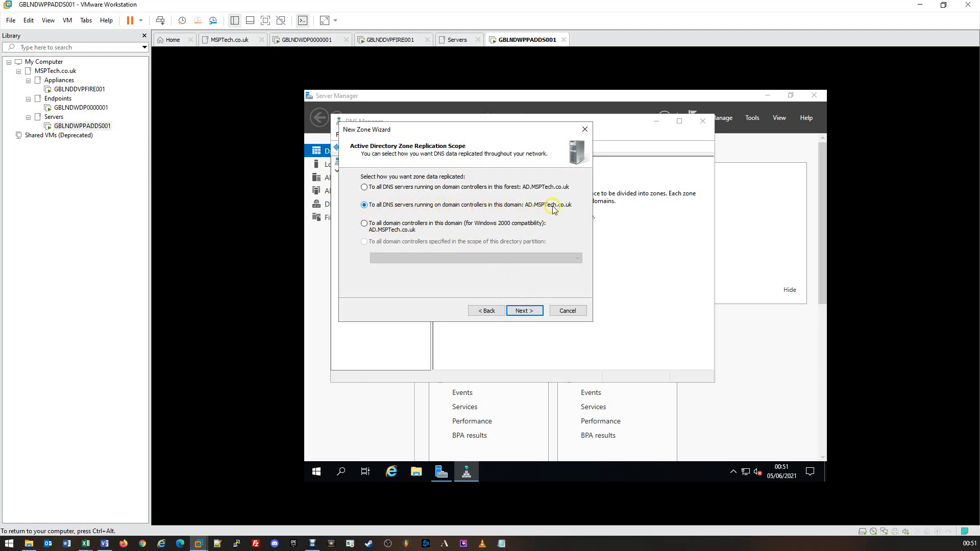
# Step: Replicate the zone to all DNS servers on domain controllers in the domain AD.MSPTech.co.uk, and choose an IPv4 reverse lookup zone
pyautogui.click(570, 207)
pyautogui.click(393, 206)
pyautogui.click(359, 206)
pyautogui.click(529, 307)
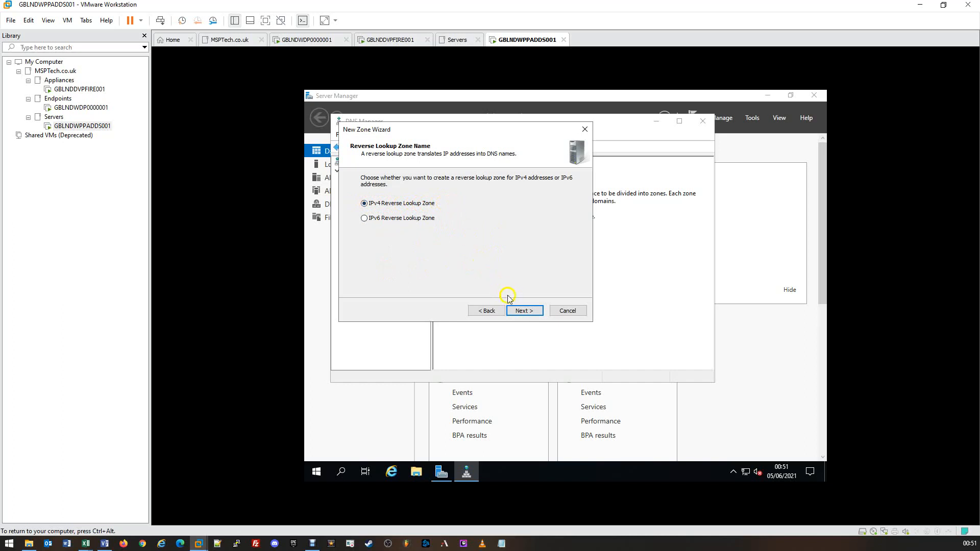
pyautogui.click(517, 312)
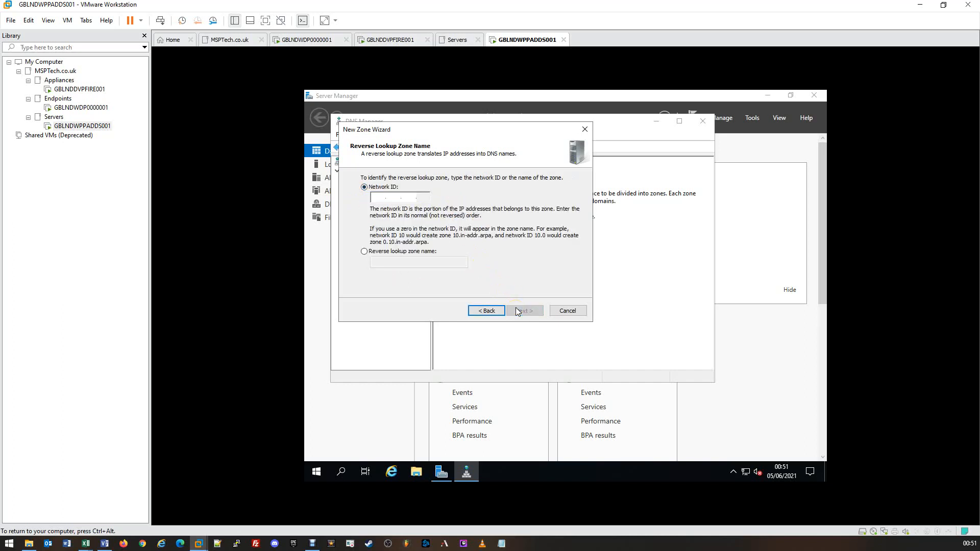
# Step: Set the reverse zone's network ID to 10.0.10 and create the zone with only secure dynamic updates allowed
pyautogui.click(374, 198)
pyautogui.click(365, 187)
pyautogui.click(409, 197)
pyautogui.click(371, 197)
pyautogui.write('10')
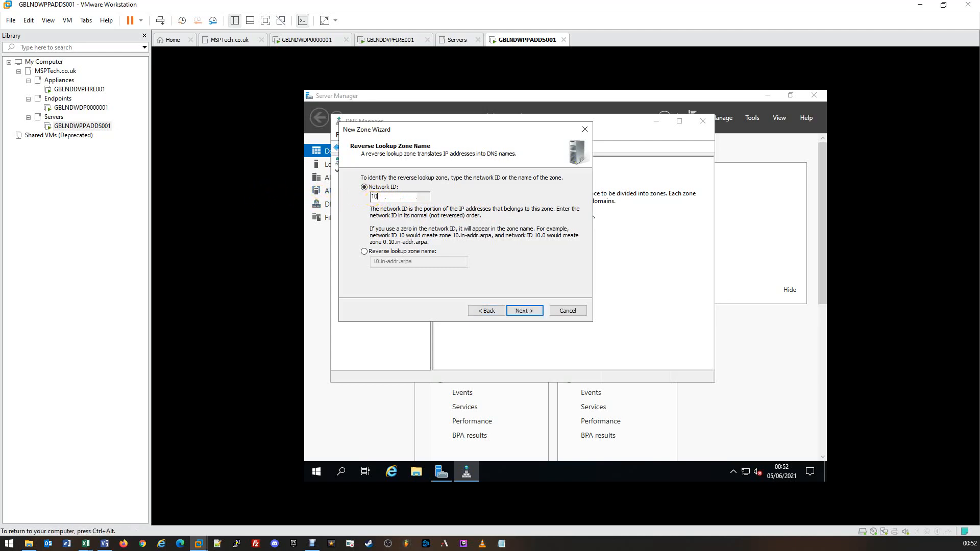
pyautogui.write('.0.10')
pyautogui.click(518, 312)
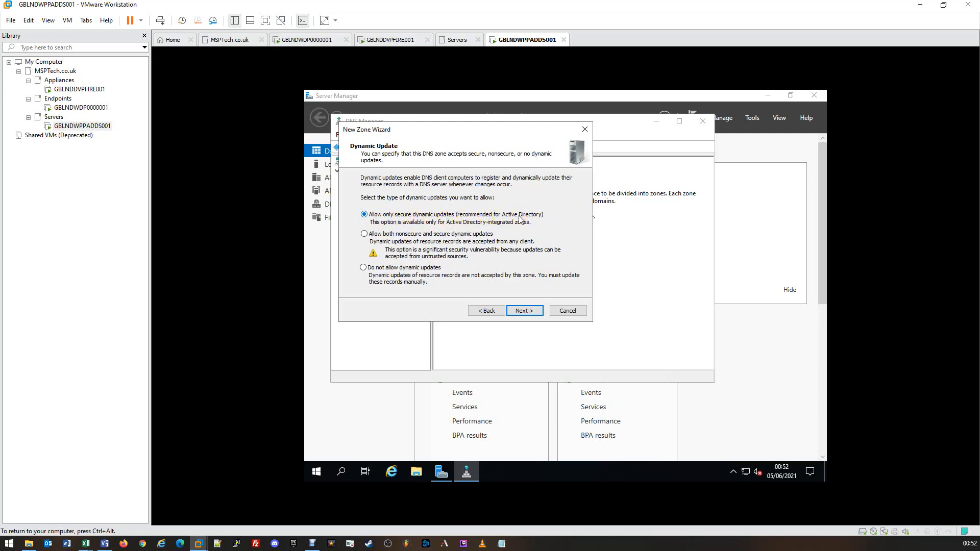
pyautogui.click(530, 313)
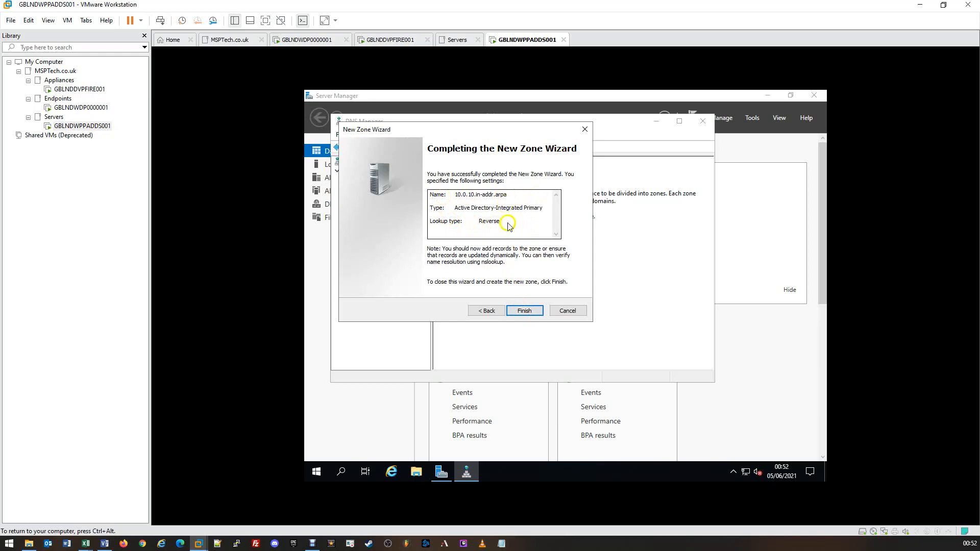
pyautogui.click(532, 313)
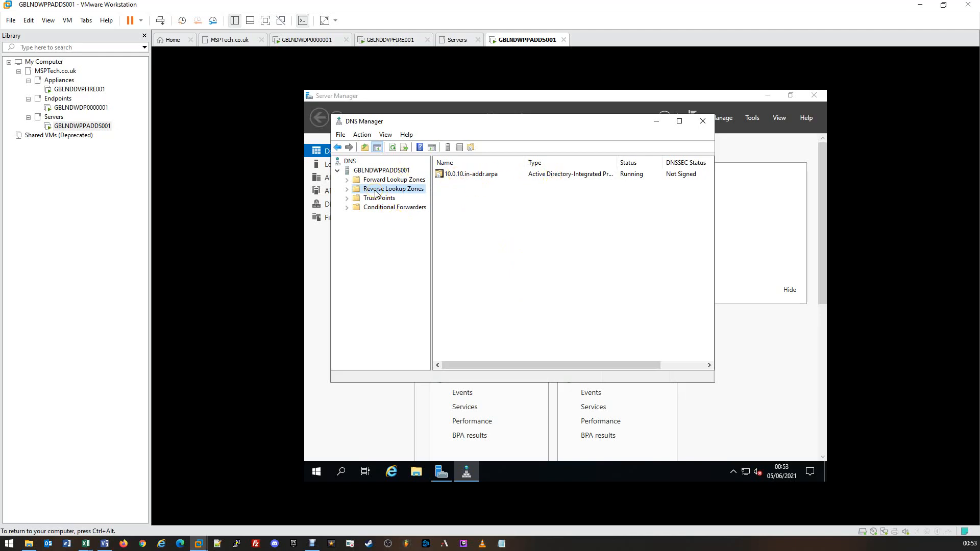
# Step: Expand Reverse Lookup Zones and review the records in the 10.0.10.in-addr.arpa zone
pyautogui.click(347, 189)
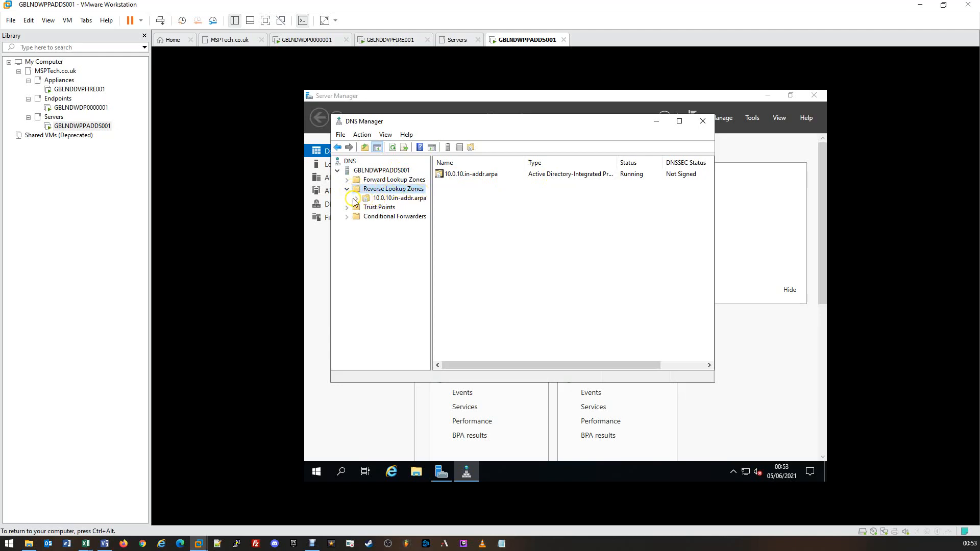
pyautogui.click(355, 200)
pyautogui.click(356, 199)
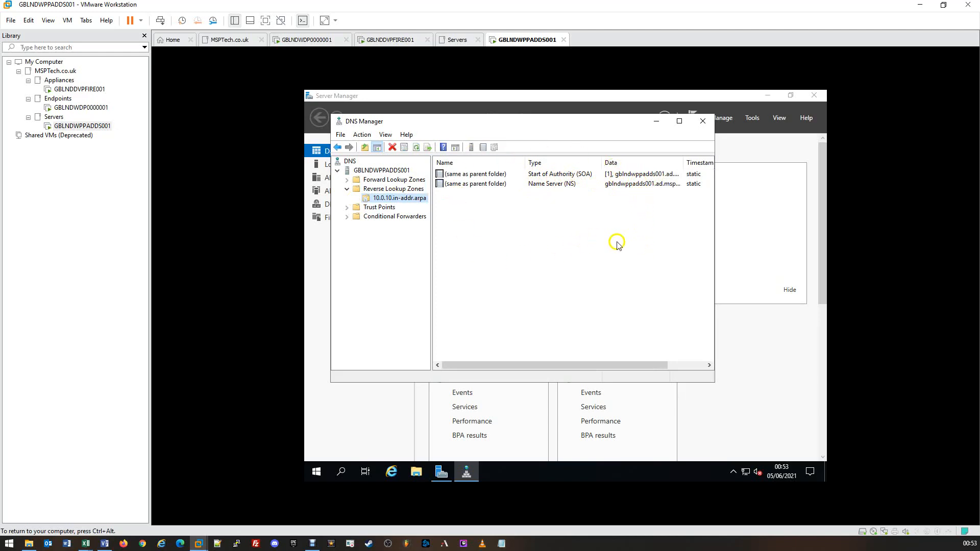
pyautogui.hotkey('ctrl', 'alt')
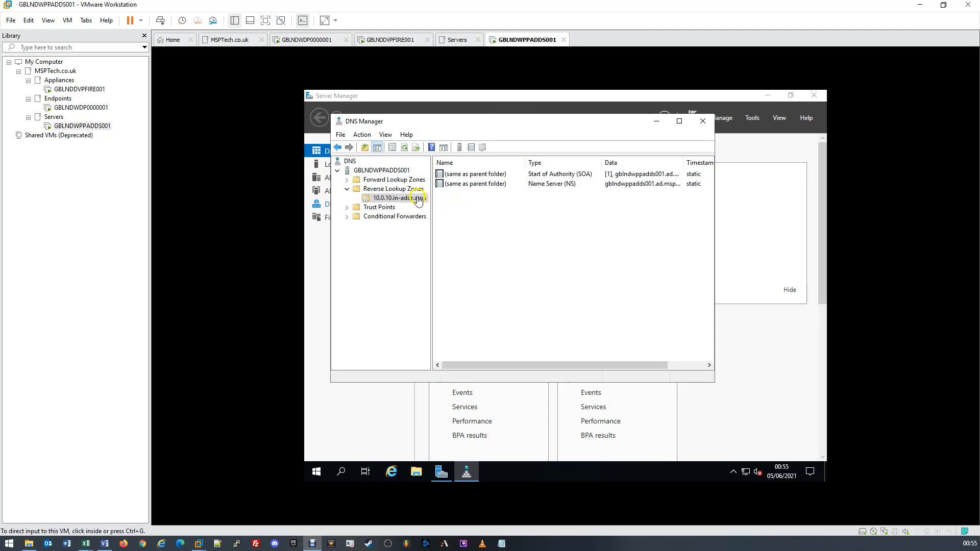
# Step: Enable updating of the associated pointer (PTR) record for host gblndwppadds001 in the AD.MSPTech.co.uk forward zone, and apply it
pyautogui.click(377, 182)
pyautogui.doubleClick(377, 183)
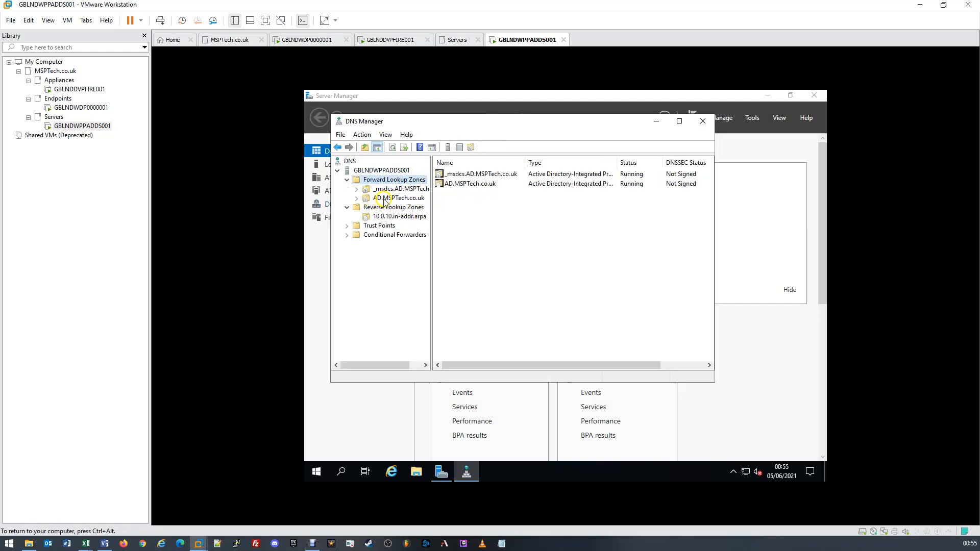
pyautogui.doubleClick(406, 202)
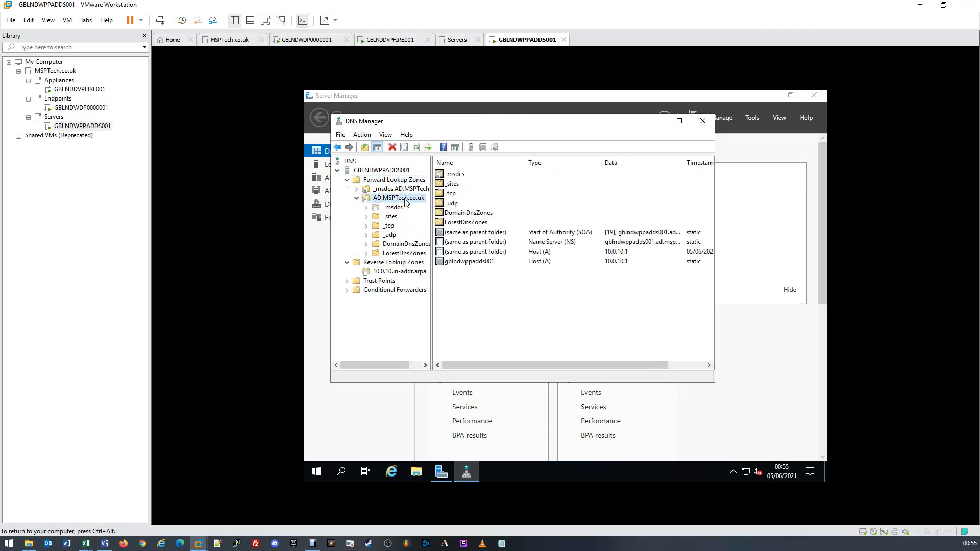
pyautogui.click(449, 264)
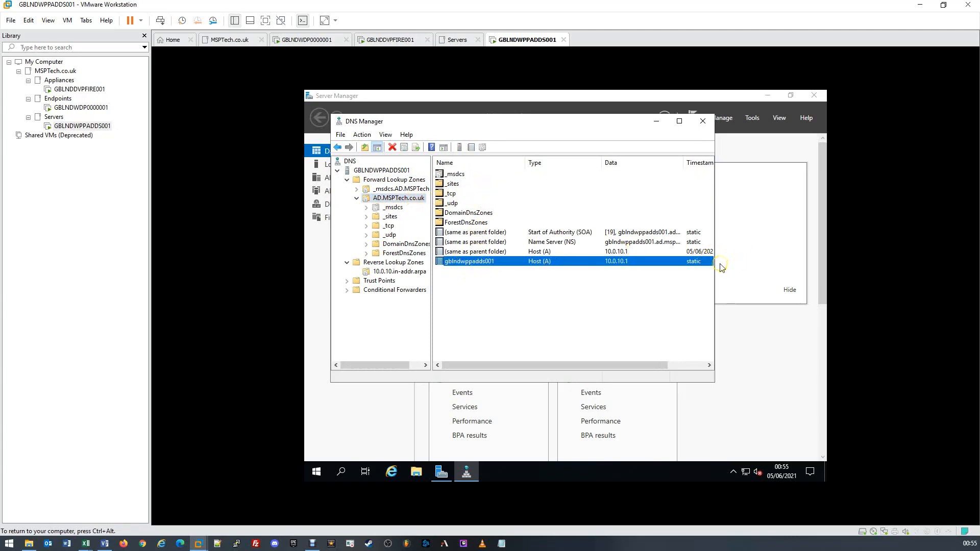
pyautogui.doubleClick(525, 262)
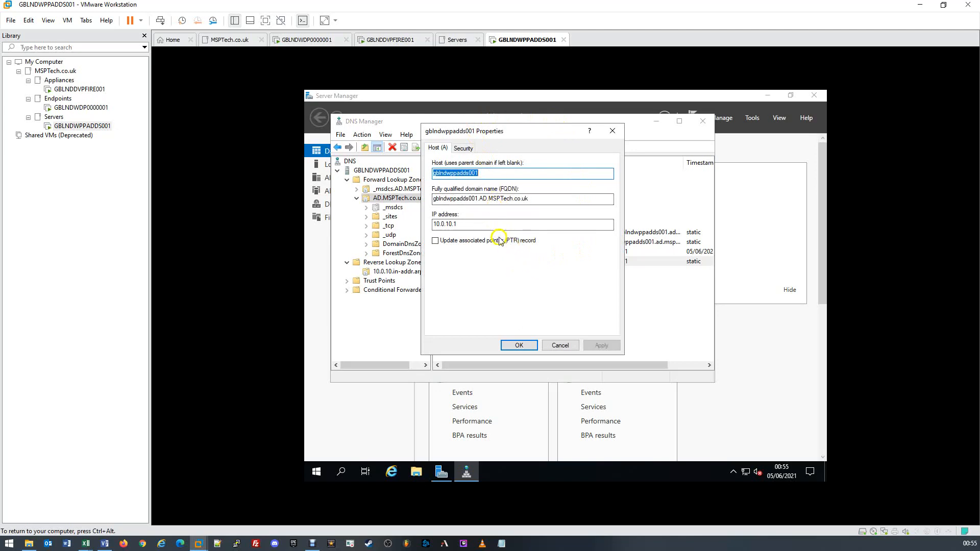
pyautogui.click(435, 242)
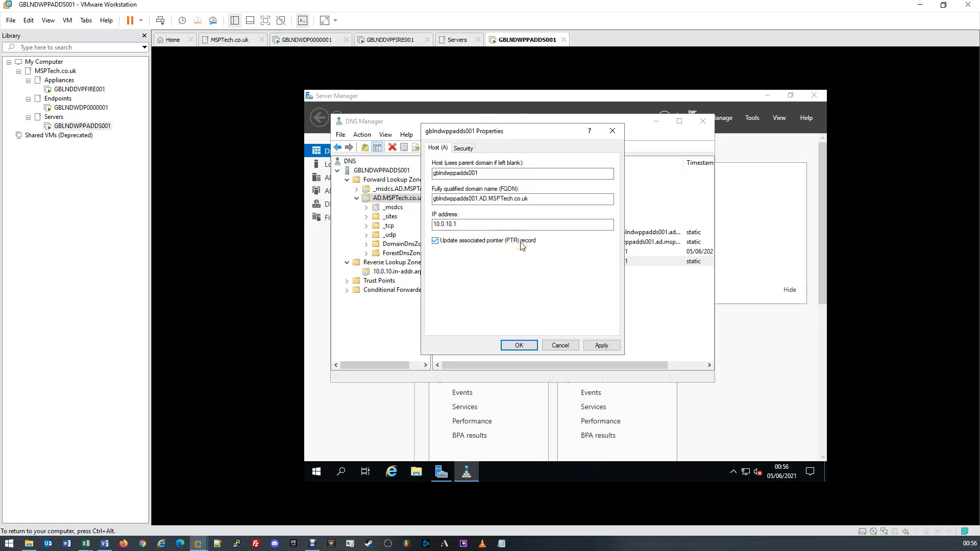
pyautogui.click(603, 346)
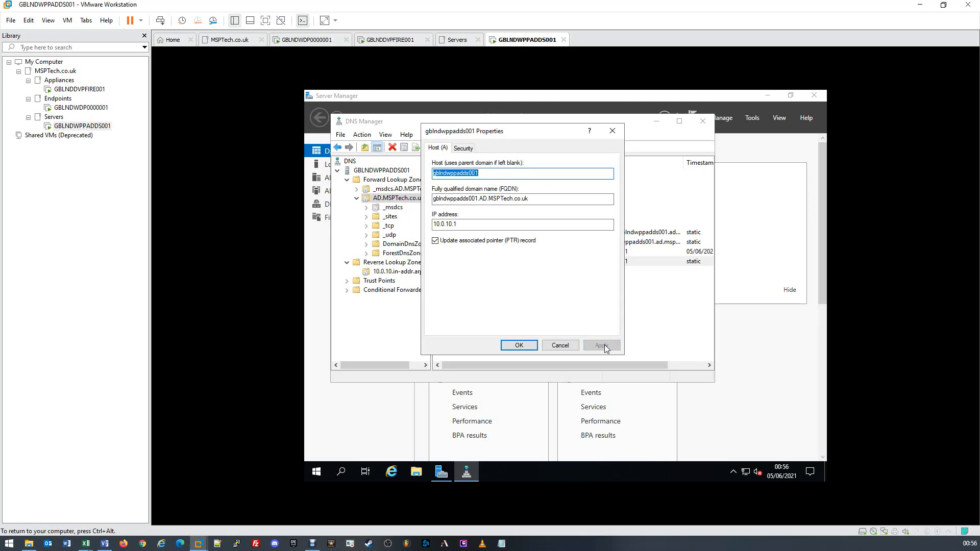
# Step: Close the gblndwppadds001 host record's properties and refresh the 10.0.10.in-addr.arpa reverse zone
pyautogui.click(527, 346)
pyautogui.click(513, 347)
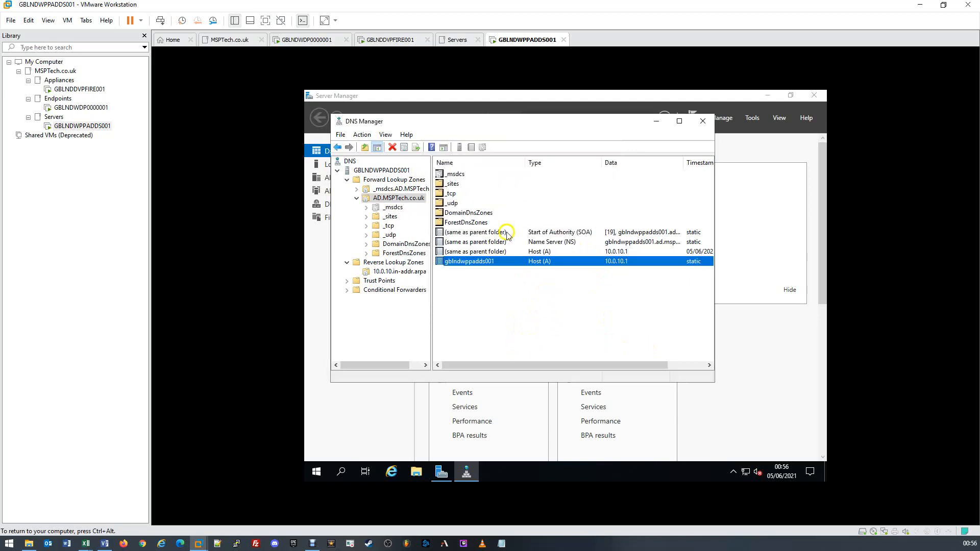
pyautogui.click(398, 274)
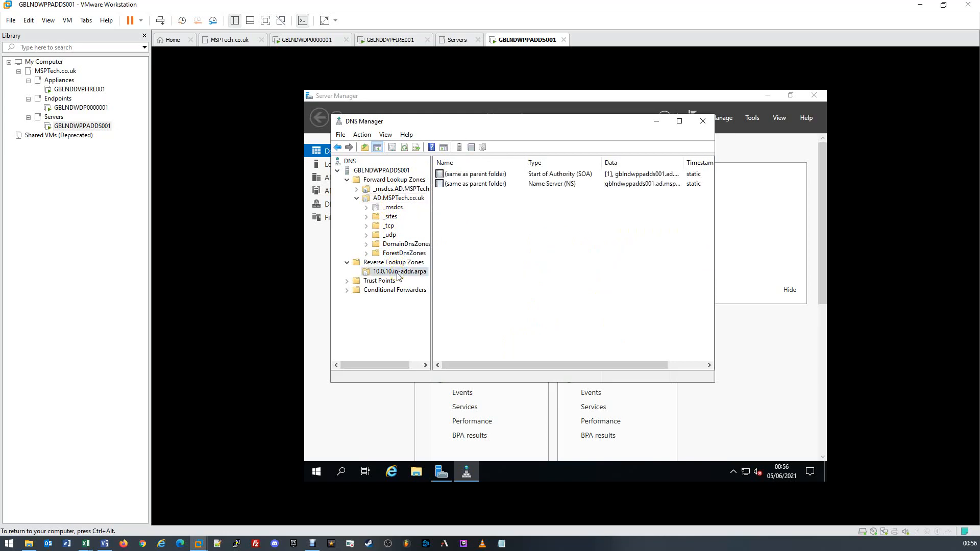
pyautogui.click(404, 148)
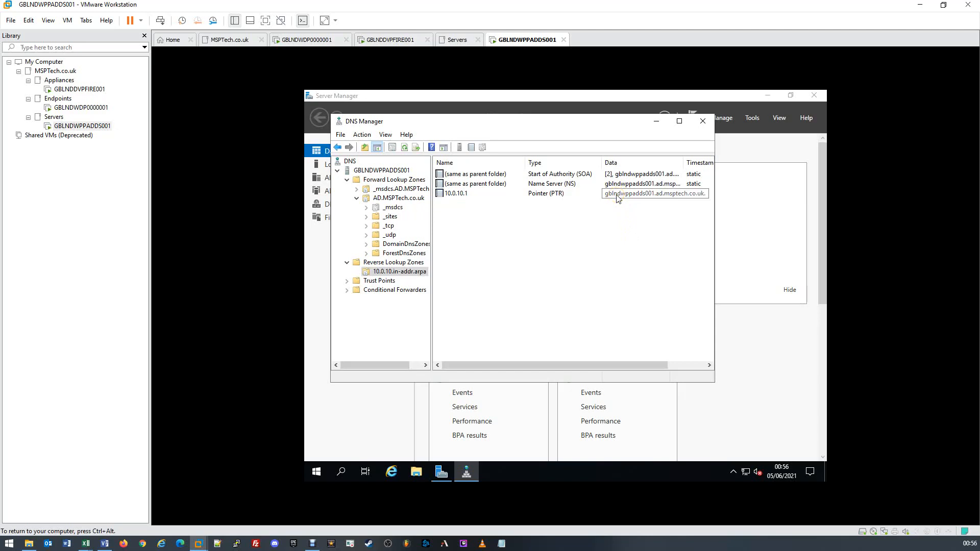
# Step: Review the zones under Forward Lookup Zones and Reverse Lookup Zones, then the records in 10.0.10.in-addr.arpa
pyautogui.click(376, 182)
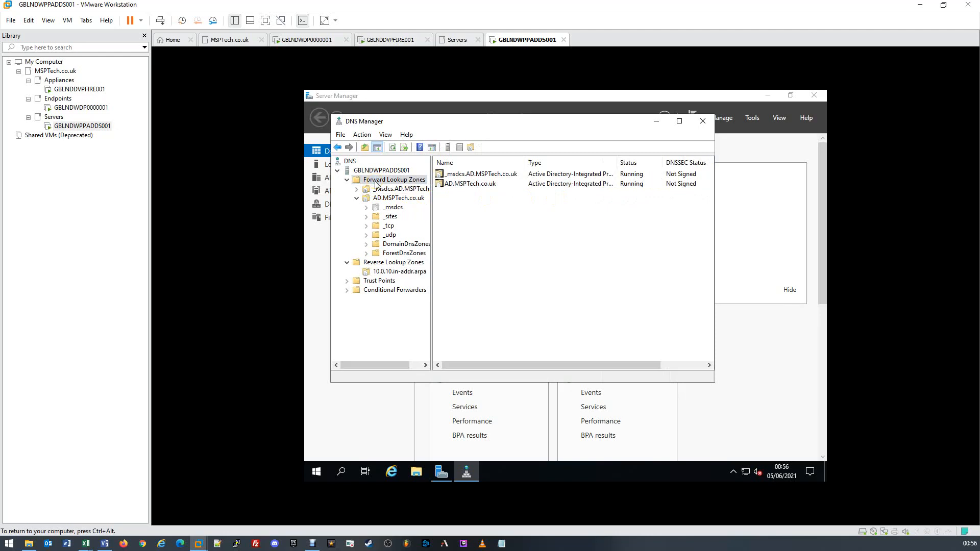
pyautogui.click(369, 263)
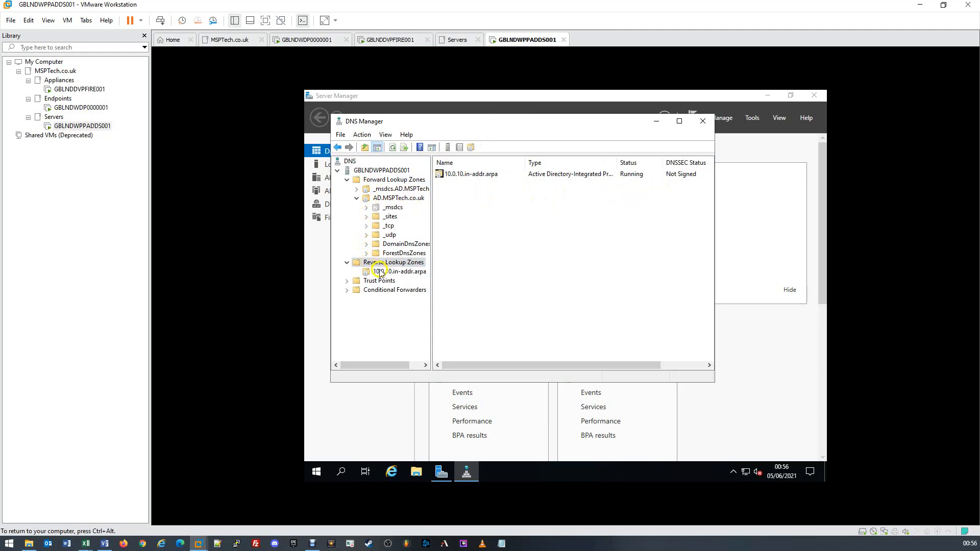
pyautogui.click(382, 273)
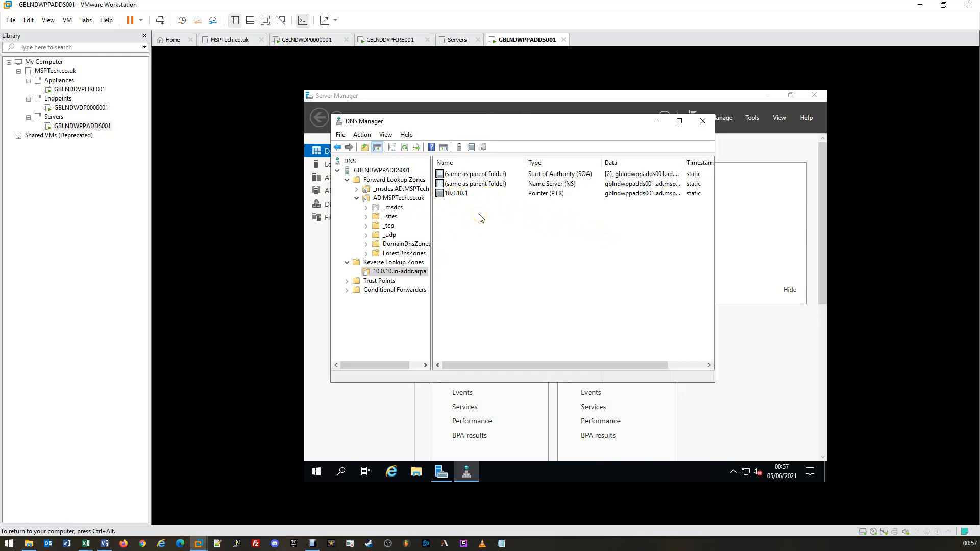
# Step: Open Windows PowerShell and run nslookup to check the server's default DNS server
pyautogui.rightClick(318, 476)
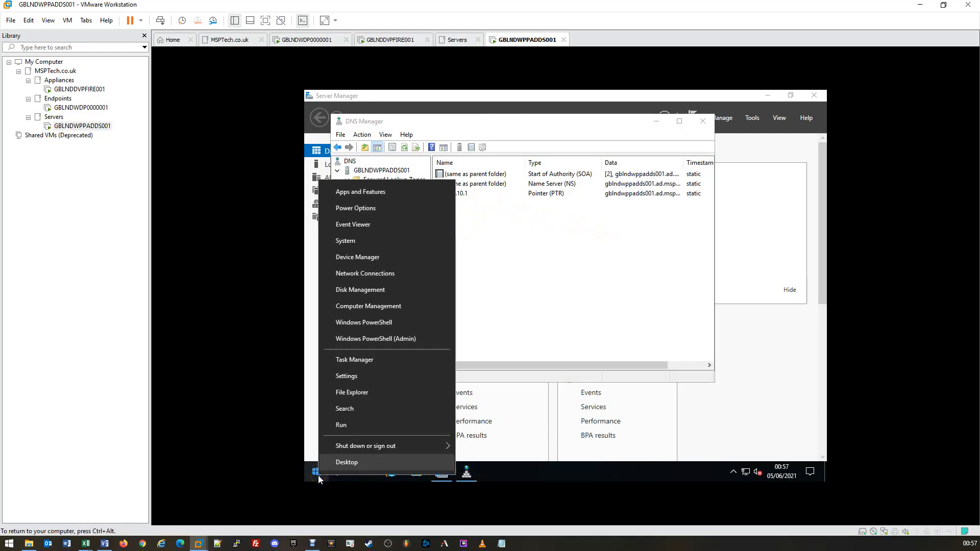
pyautogui.click(347, 323)
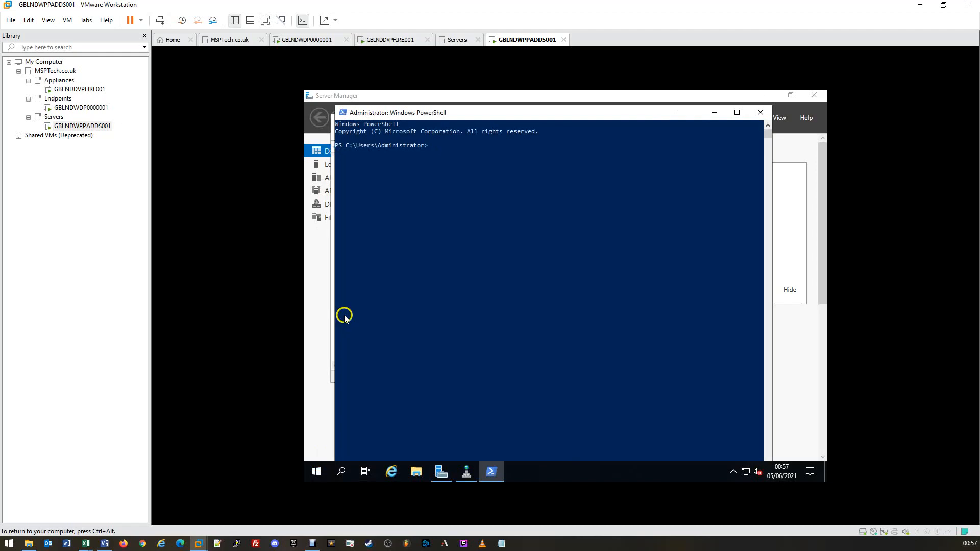
pyautogui.write('nslookup')
pyautogui.press('Return')
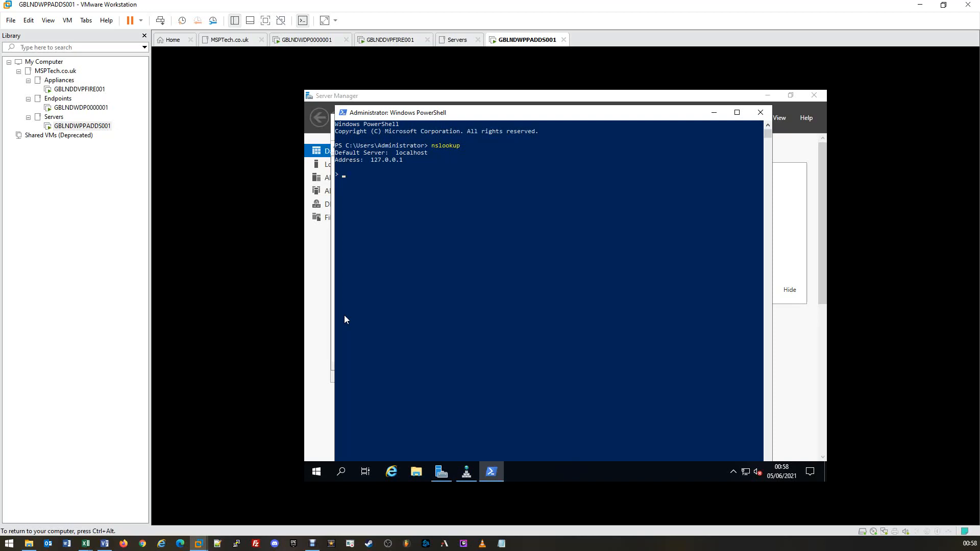
pyautogui.click(345, 318)
# Step: Open the Internet Protocol Version 4 (TCP/IPv4) properties of the Ethernet0 adapter through Control Panel's network connections
pyautogui.click(414, 475)
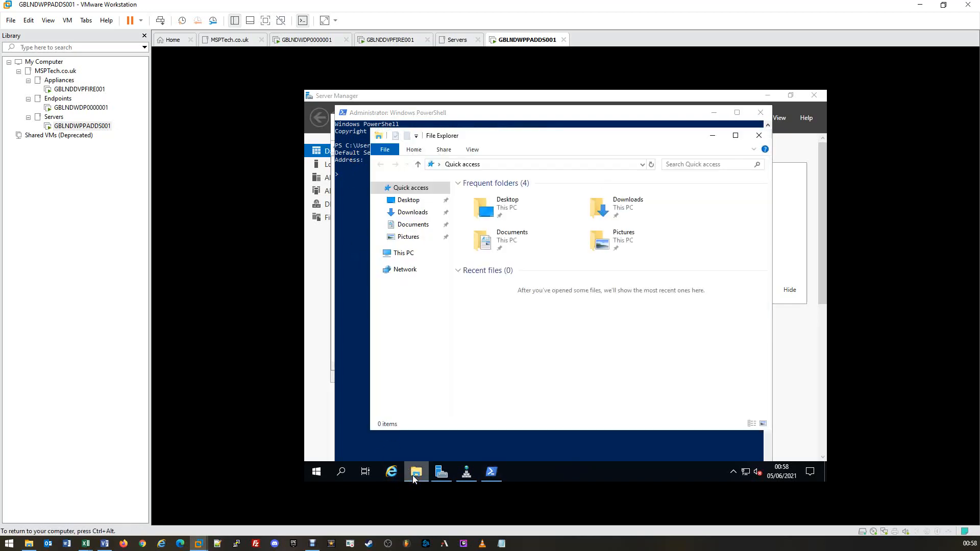
pyautogui.click(529, 166)
pyautogui.write('control')
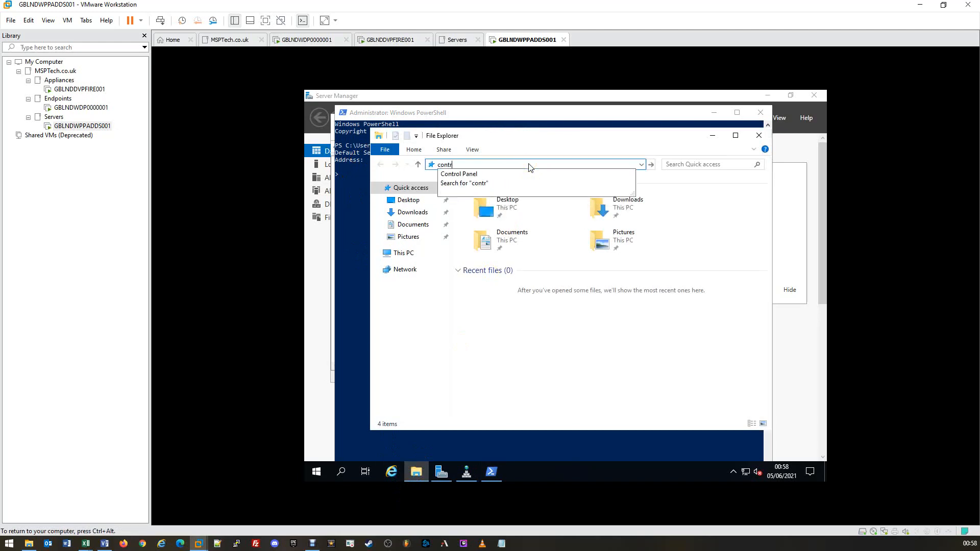
pyautogui.press('Down')
pyautogui.press('Return')
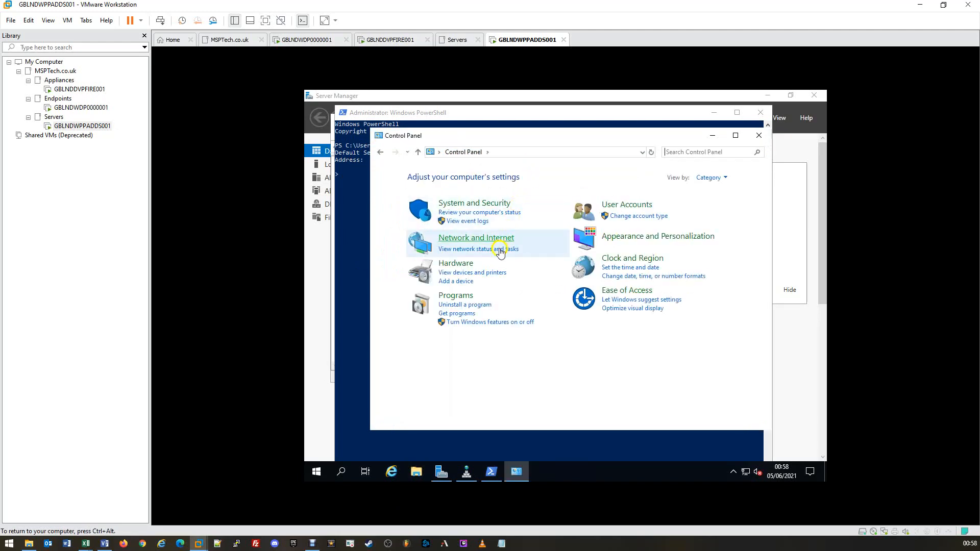
pyautogui.click(497, 253)
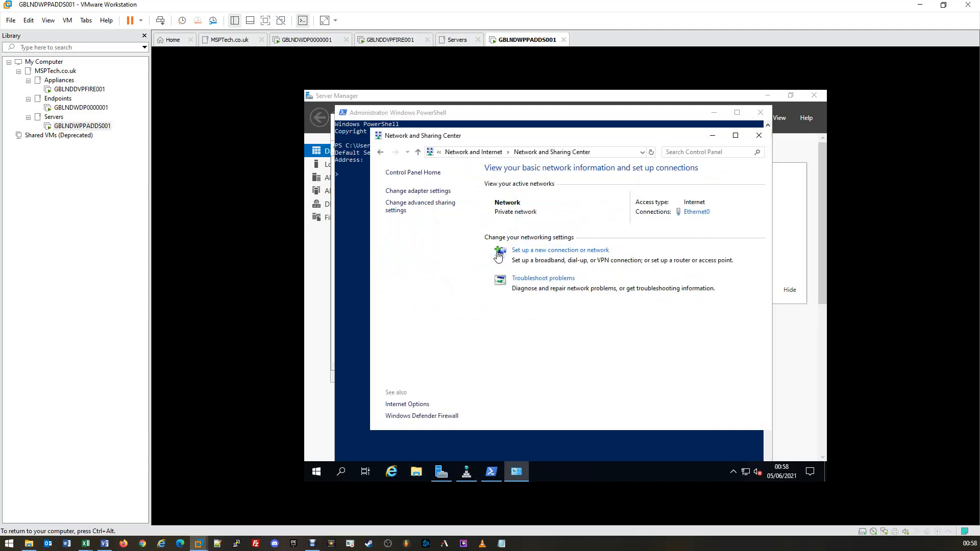
pyautogui.click(431, 192)
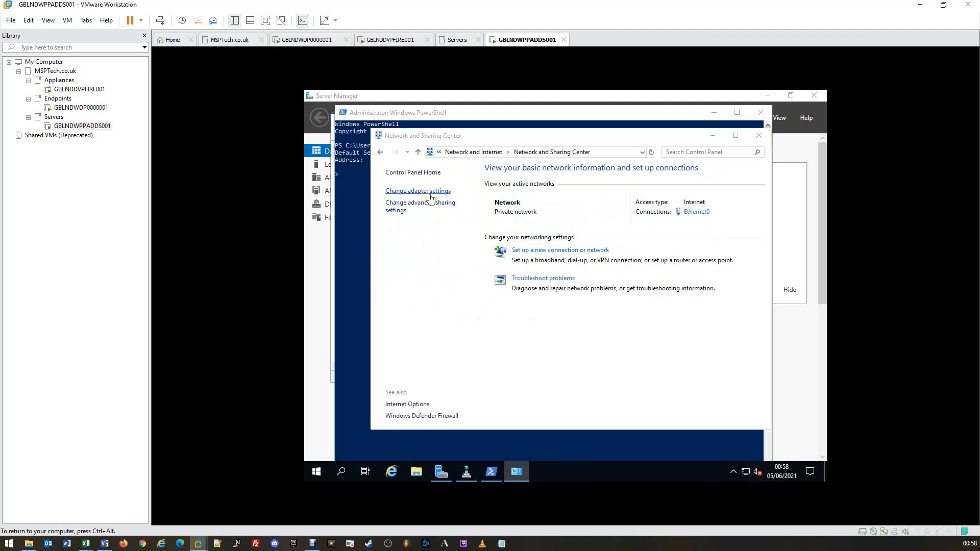
pyautogui.doubleClick(449, 208)
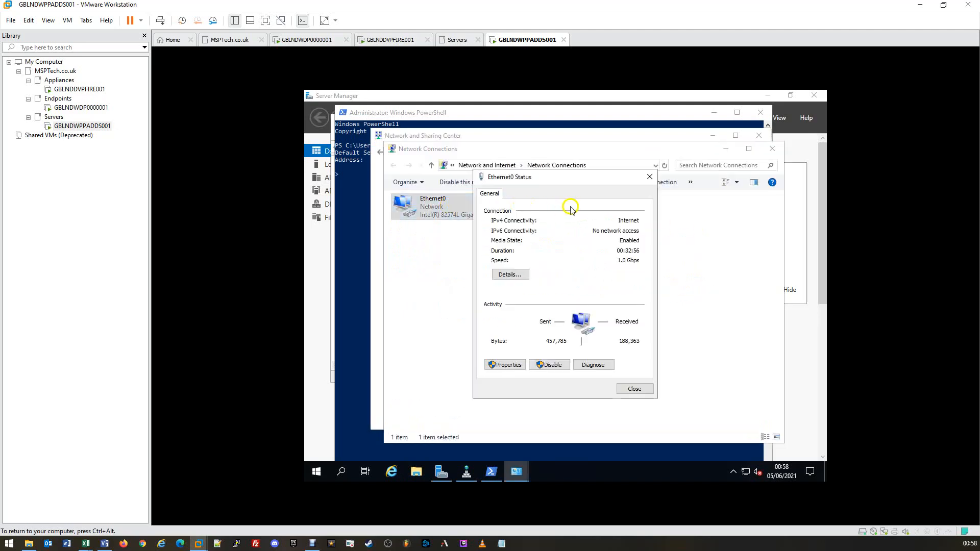
pyautogui.click(505, 365)
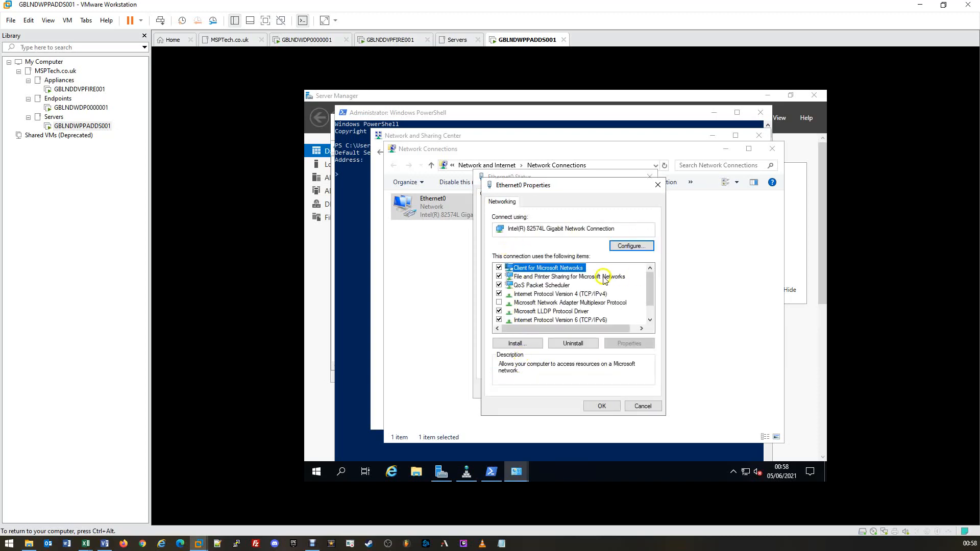
pyautogui.click(521, 295)
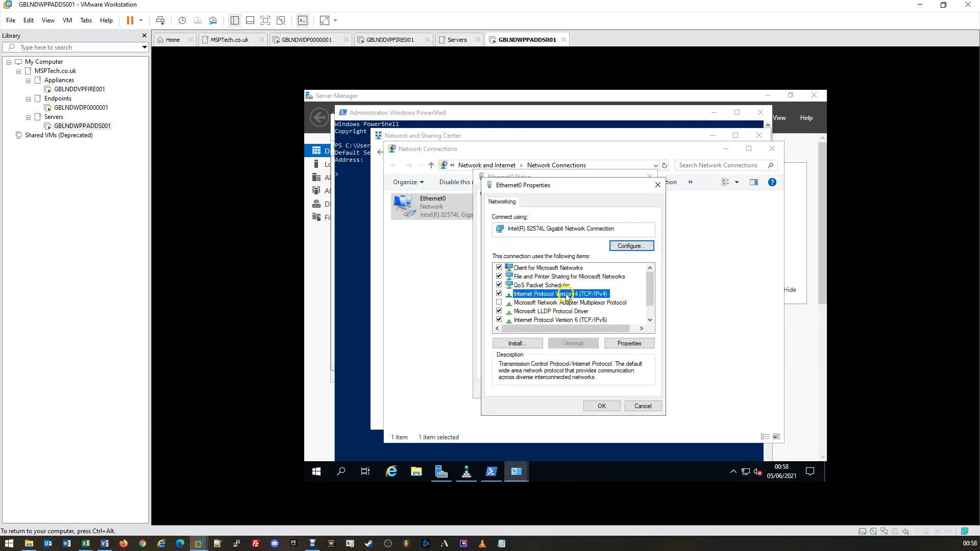
pyautogui.click(646, 346)
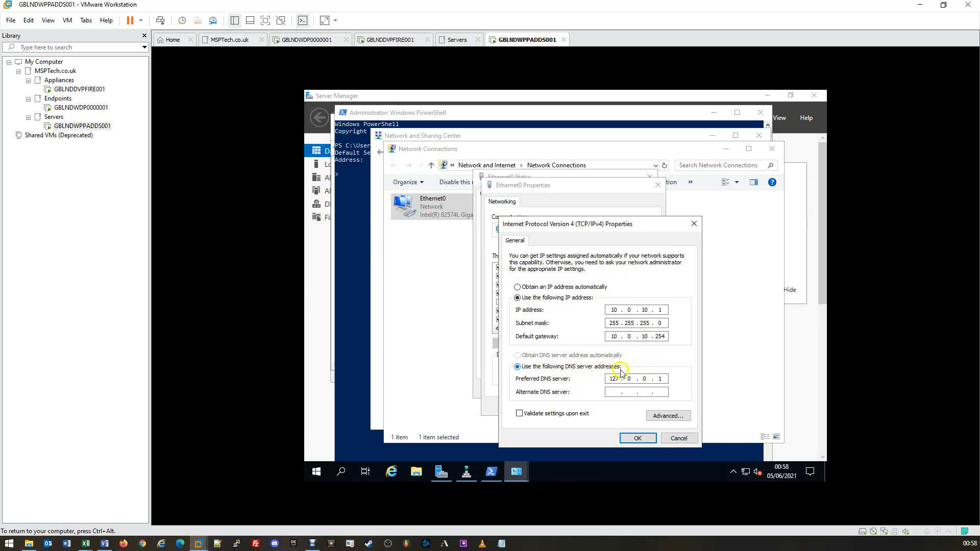
# Step: Set Ethernet0's preferred DNS server to 10.0.10.1, confirm the change, and close the adapter dialogs and network windows
pyautogui.click(663, 378)
pyautogui.click(639, 409)
pyautogui.press('BackSpace')
pyautogui.press('BackSpace')
pyautogui.press('BackSpace')
pyautogui.press('BackSpace')
pyautogui.press('BackSpace')
pyautogui.write('10 . 0 . 10')
pyautogui.click(638, 438)
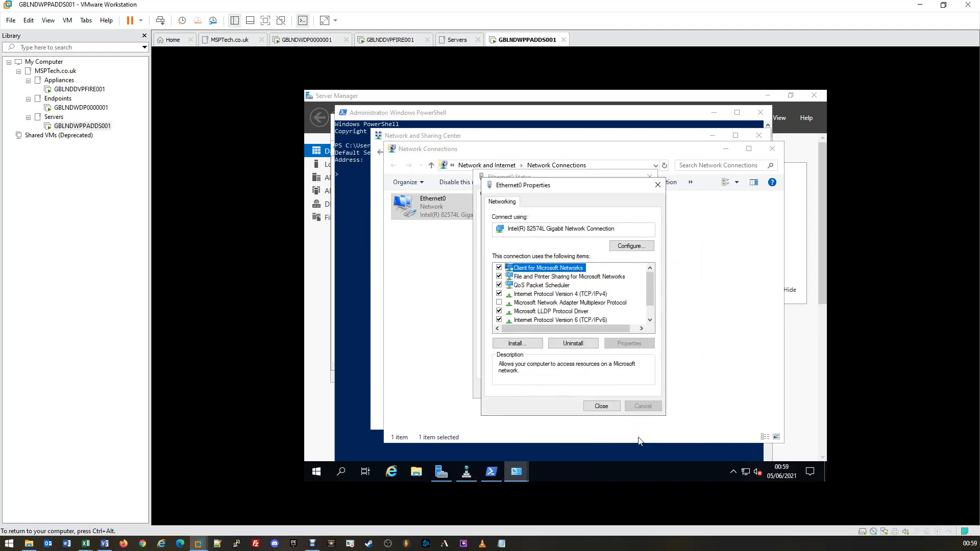
pyautogui.click(602, 406)
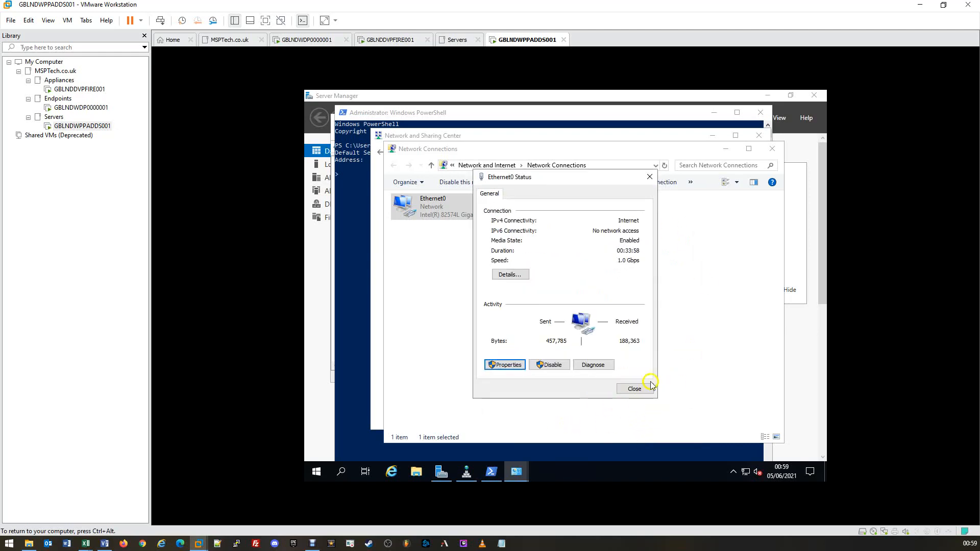
pyautogui.click(635, 388)
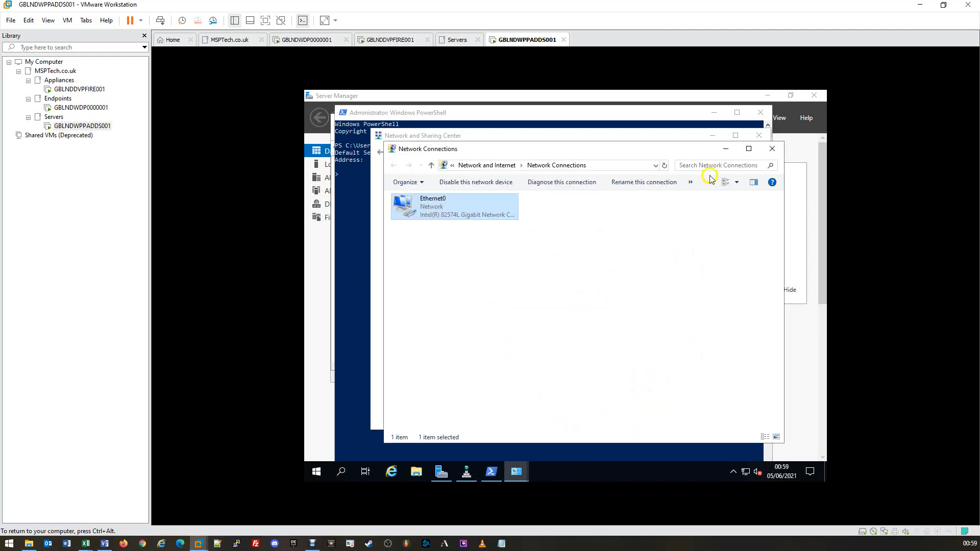
pyautogui.click(763, 150)
pyautogui.click(759, 135)
# Step: Exit the open nslookup session in PowerShell and run nslookup again to recheck the default DNS server
pyautogui.click(597, 204)
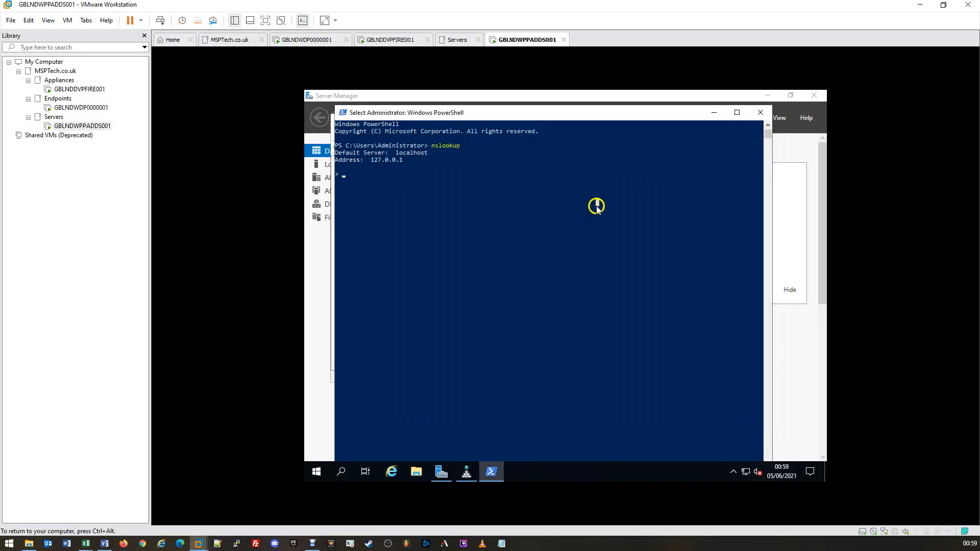
pyautogui.press('Escape')
pyautogui.hotkey('ctrl', 'c')
pyautogui.click(593, 209)
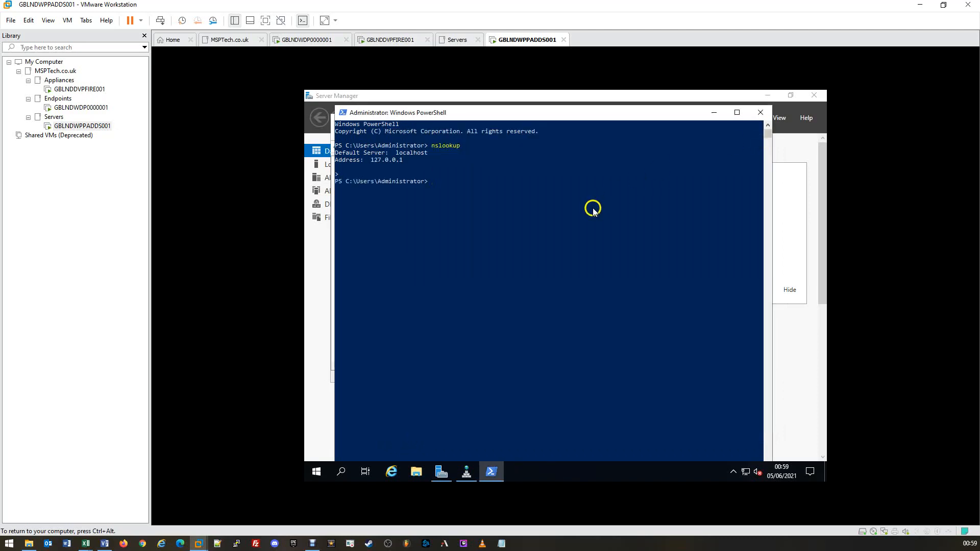
pyautogui.press('Up')
pyautogui.press('Return')
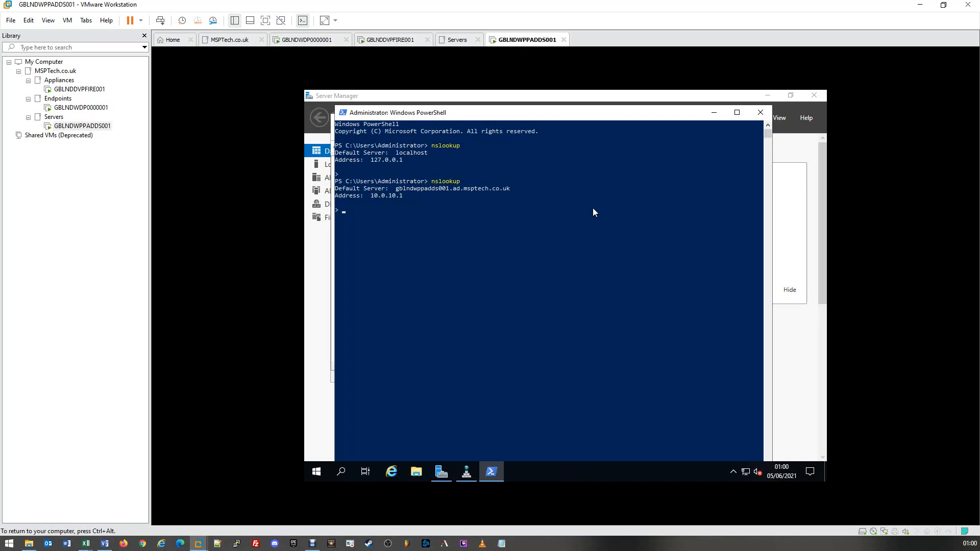
# Step: Exit nslookup and flush the DNS resolver cache with ipconfig /flushdns
pyautogui.hotkey('ctrl', 'c')
pyautogui.write('ipconfig /flud')
pyautogui.press('BackSpace')
pyautogui.write('shdns')
pyautogui.press('Return')
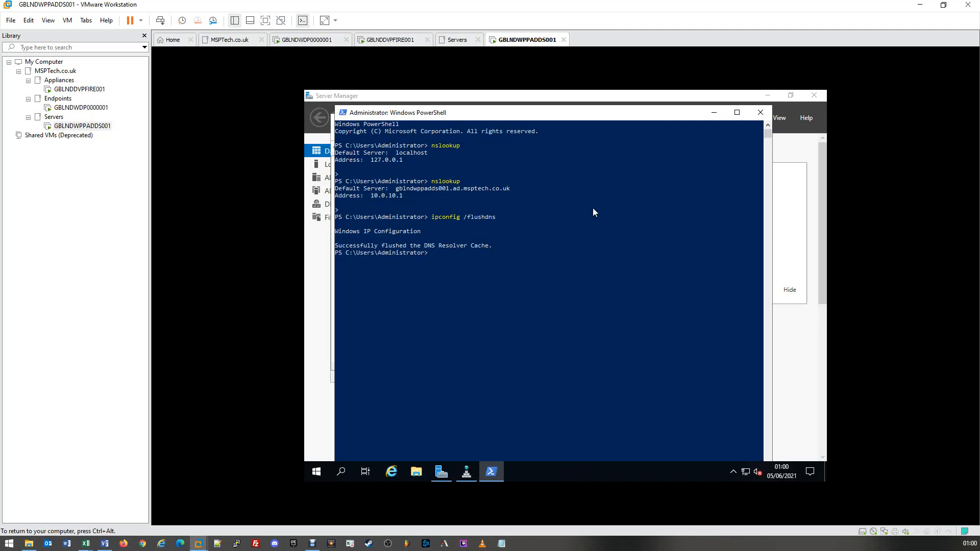
# Step: Test reverse name resolution by running ping -a 10.0.10.1 and examine the host name in the output
pyautogui.write('ping -a')
pyautogui.write('10.0.10.1')
pyautogui.press('Return')
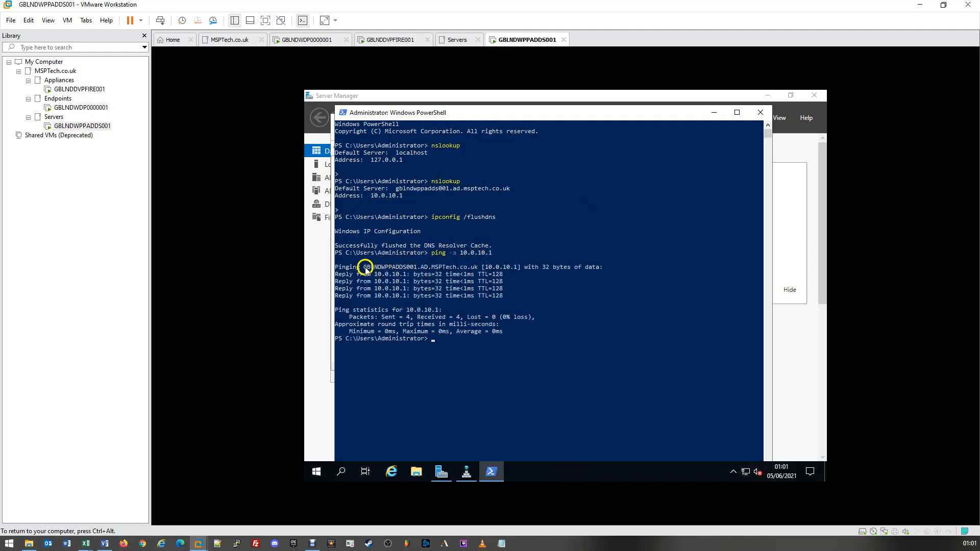
pyautogui.moveTo(361, 267); pyautogui.dragTo(478, 267)
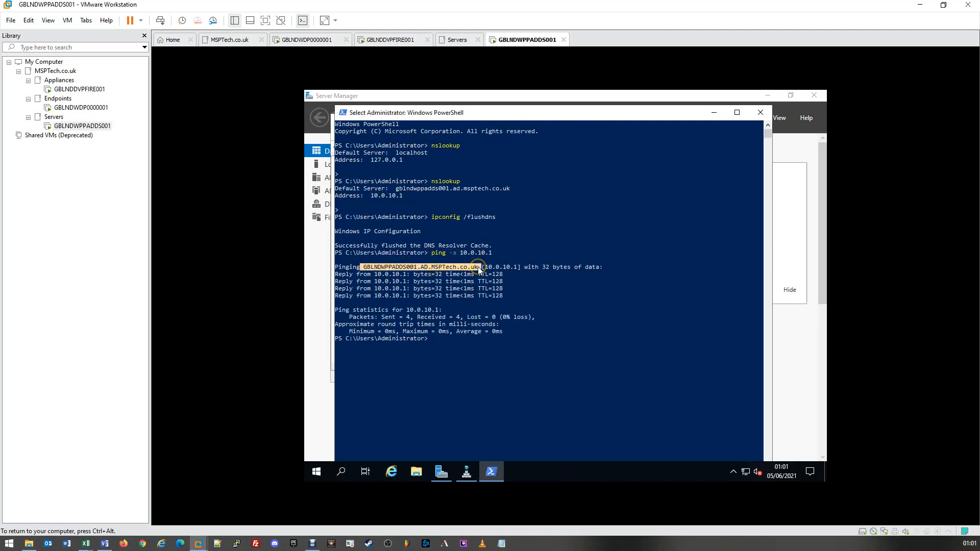
pyautogui.click(478, 267)
pyautogui.click(454, 392)
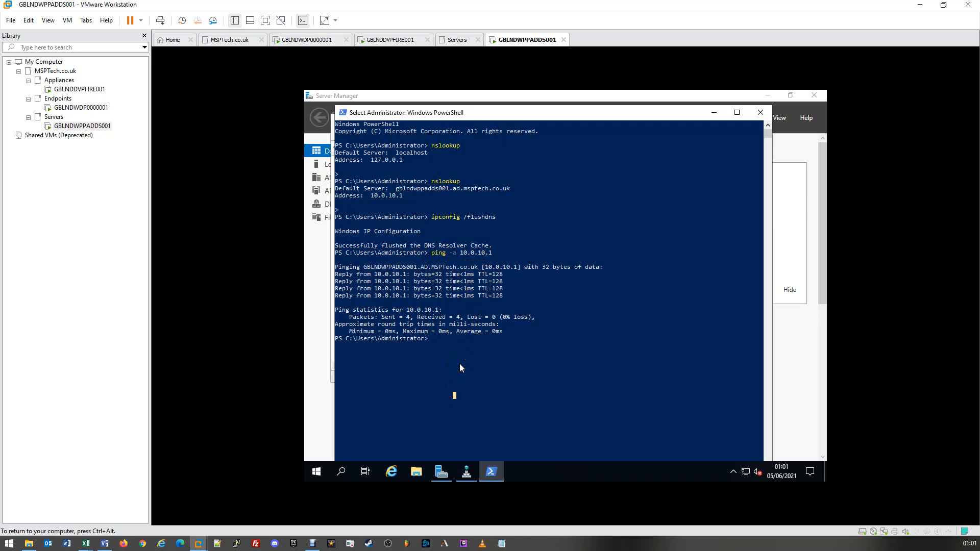
# Step: Start nslookup and query the host name gblndwppadds001, copied from the default server line
pyautogui.write('nslookup')
pyautogui.press('Return')
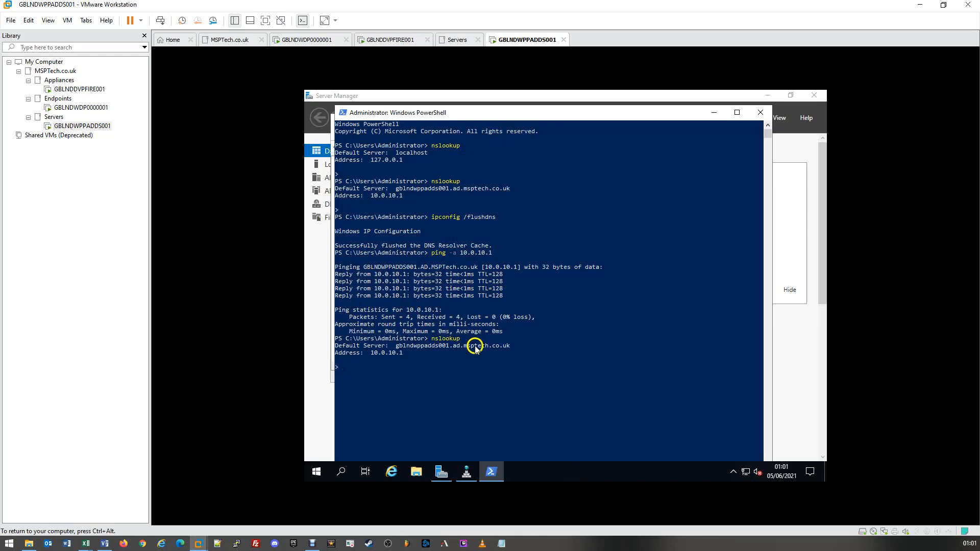
pyautogui.moveTo(396, 345); pyautogui.dragTo(447, 349)
pyautogui.rightClick(447, 349)
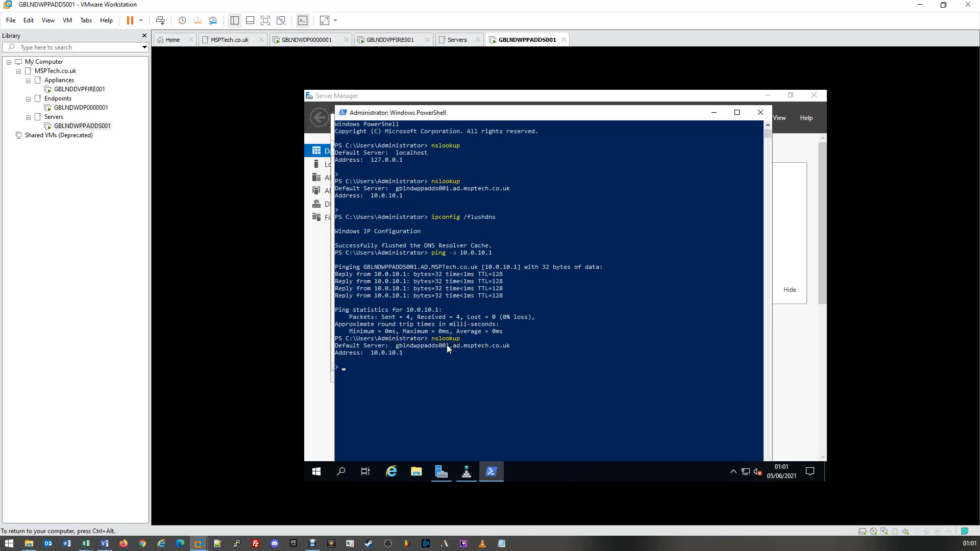
pyautogui.rightClick(403, 384)
pyautogui.press('Return')
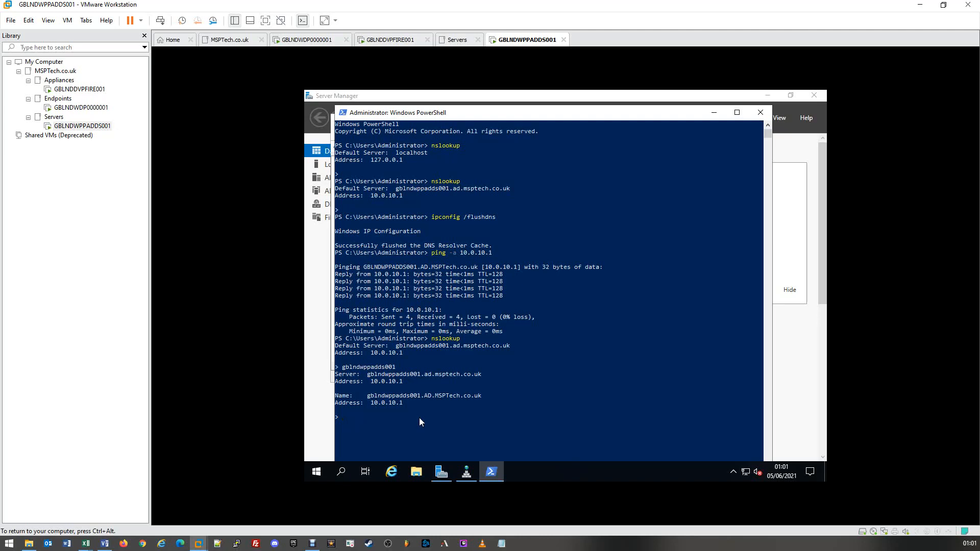
pyautogui.hotkey('ctrl', 'alt')
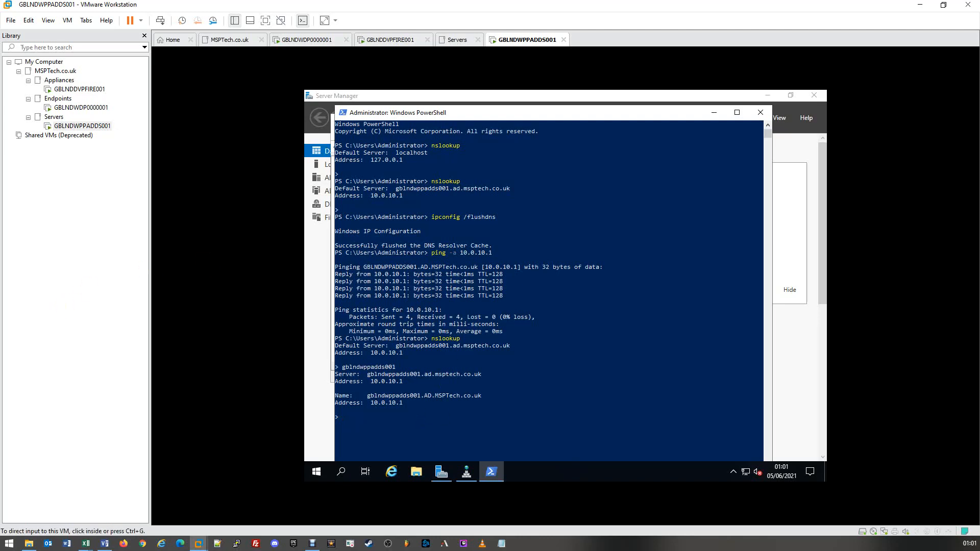
pyautogui.hotkey('alt', 'Tab')
pyautogui.click(325, 326)
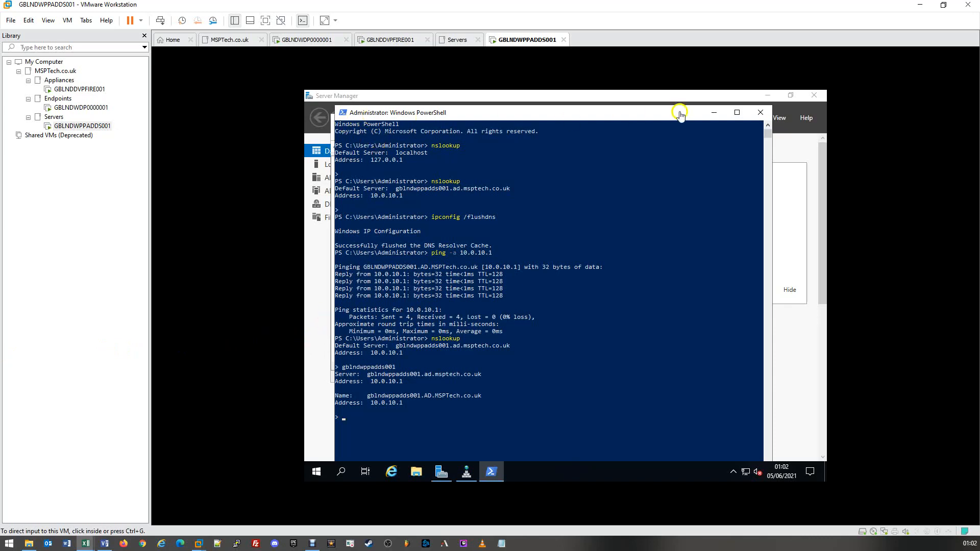
# Step: Close PowerShell and add 8.8.8.8 as a forwarder in the properties of DNS server GBLNDWPPADDS001
pyautogui.click(761, 112)
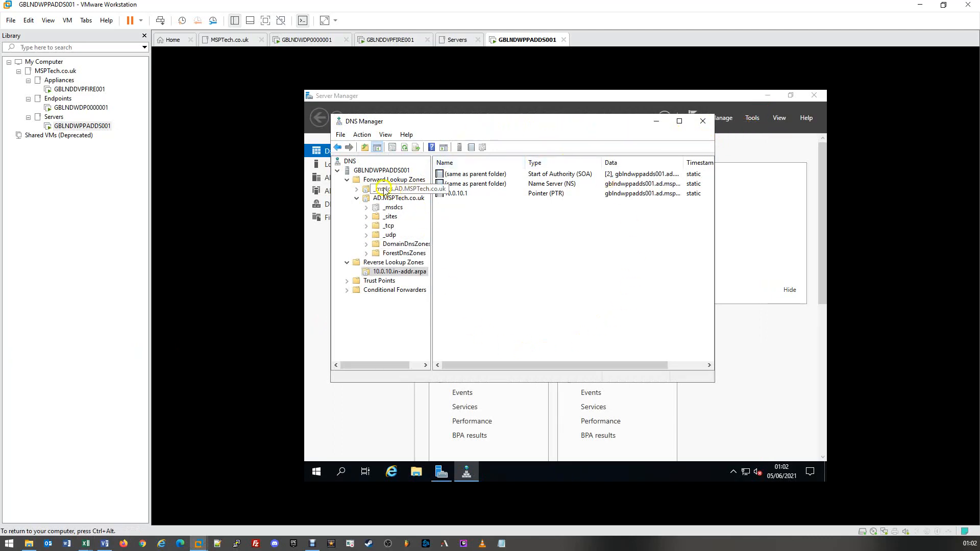
pyautogui.click(361, 172)
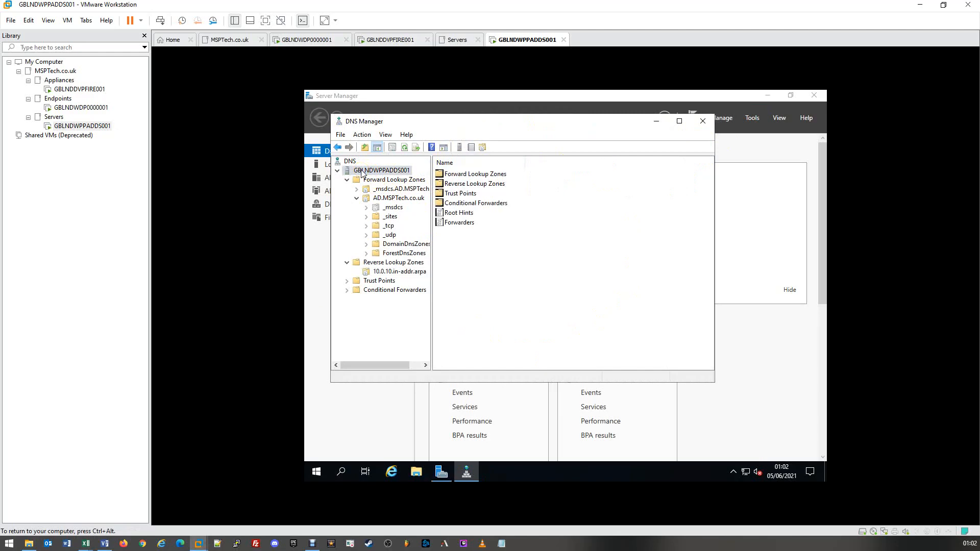
pyautogui.click(470, 224)
pyautogui.doubleClick(470, 227)
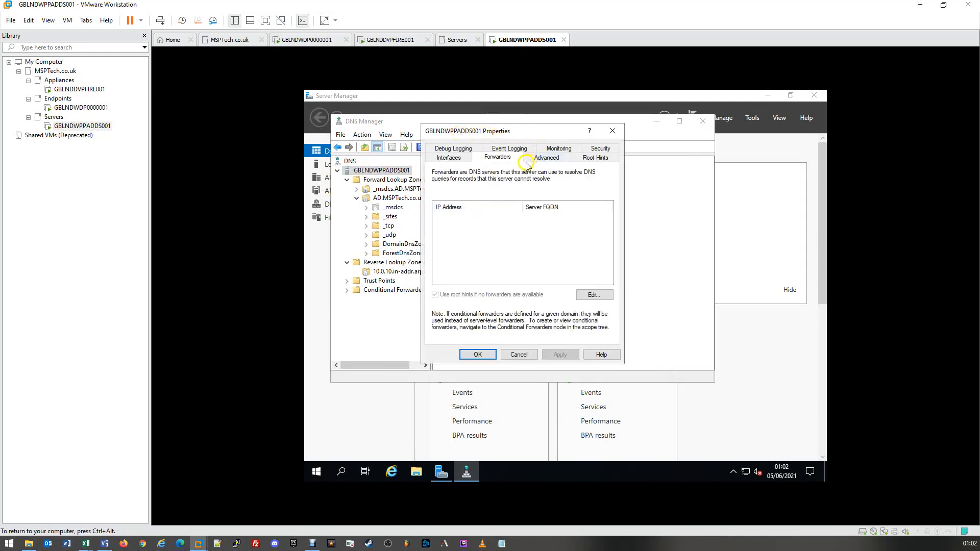
pyautogui.click(477, 214)
pyautogui.click(592, 296)
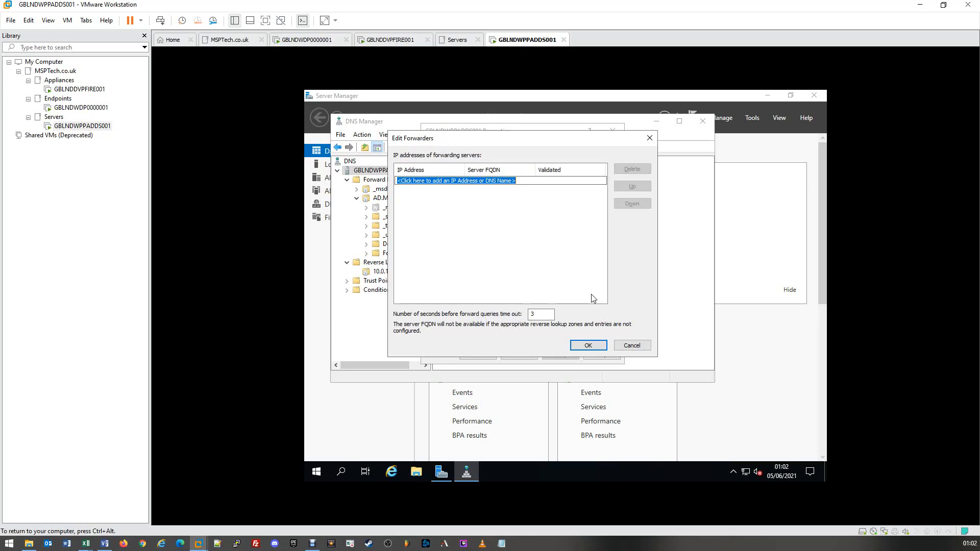
pyautogui.write('8.8.8.8')
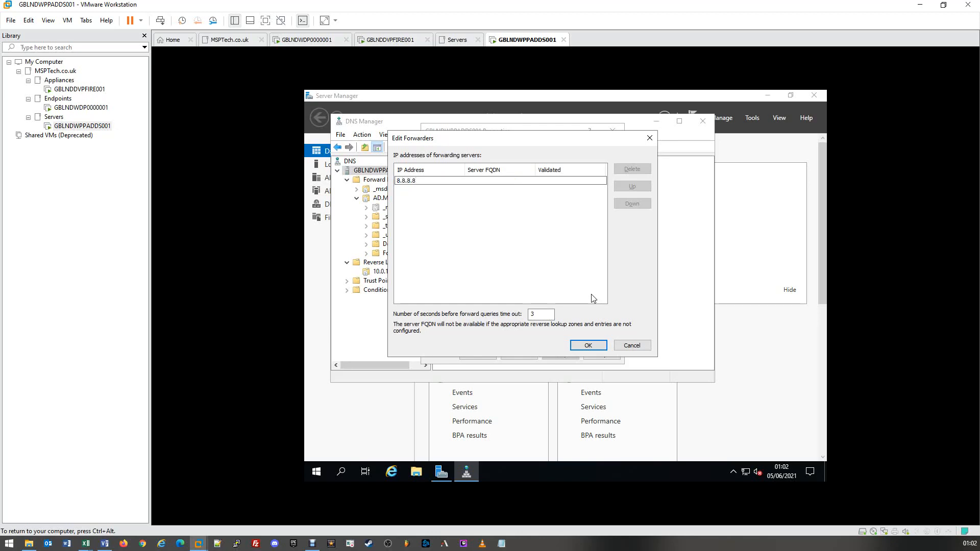
pyautogui.press('Return')
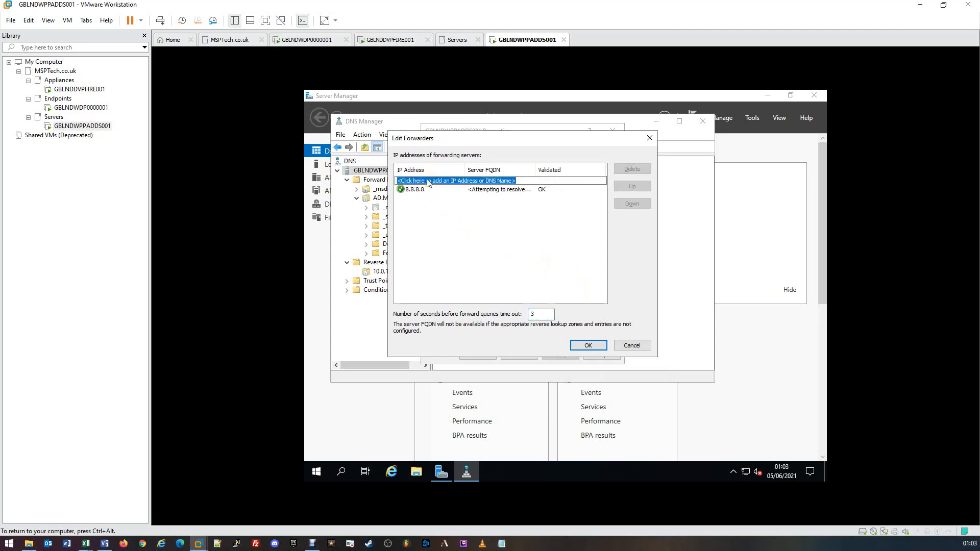
# Step: Add 8.8.4.4 as a second DNS forwarder and apply the server properties
pyautogui.write('8.8.4.4')
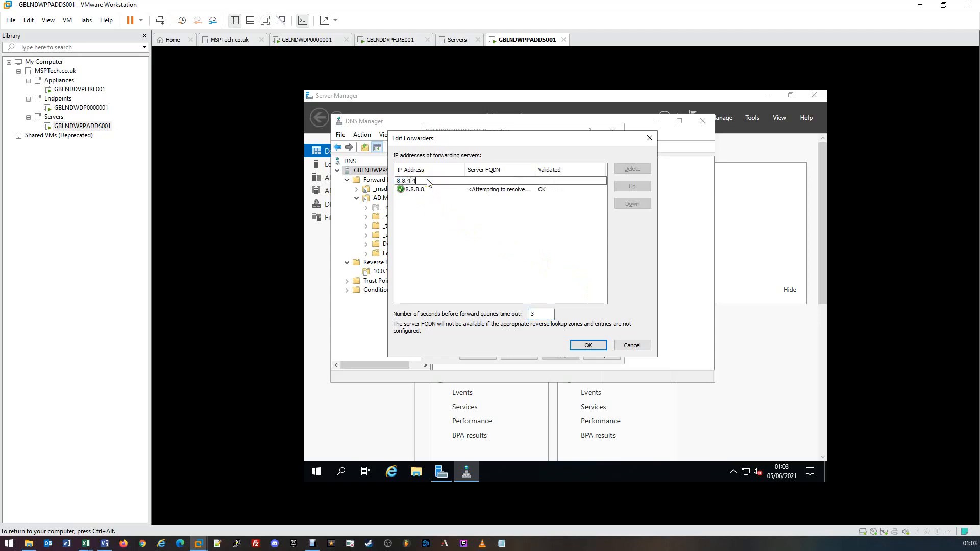
pyautogui.press('Return')
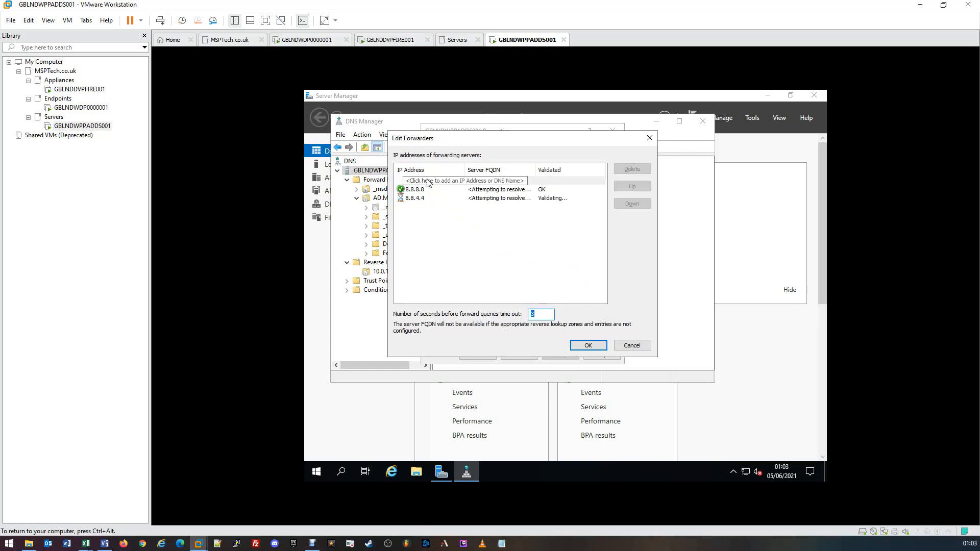
pyautogui.click(568, 278)
pyautogui.click(568, 278)
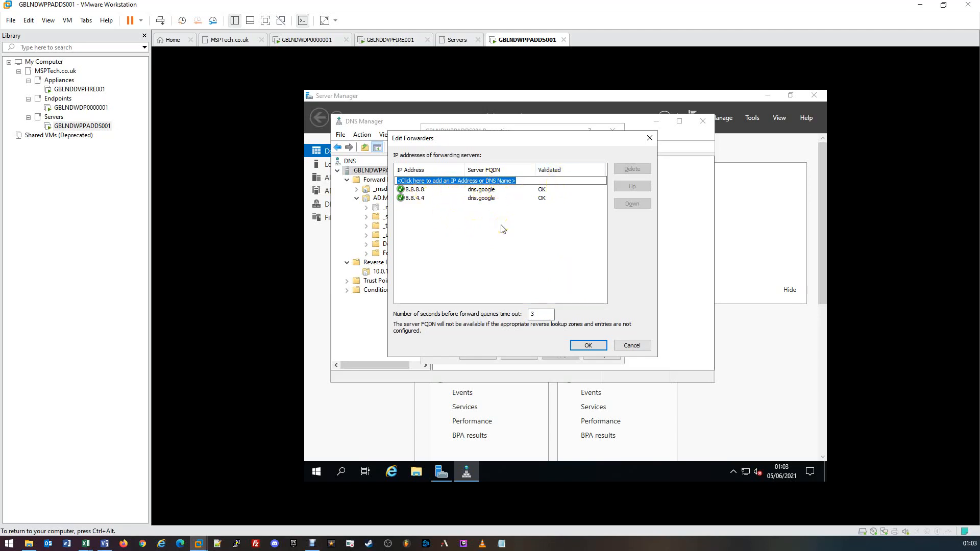
pyautogui.click(598, 345)
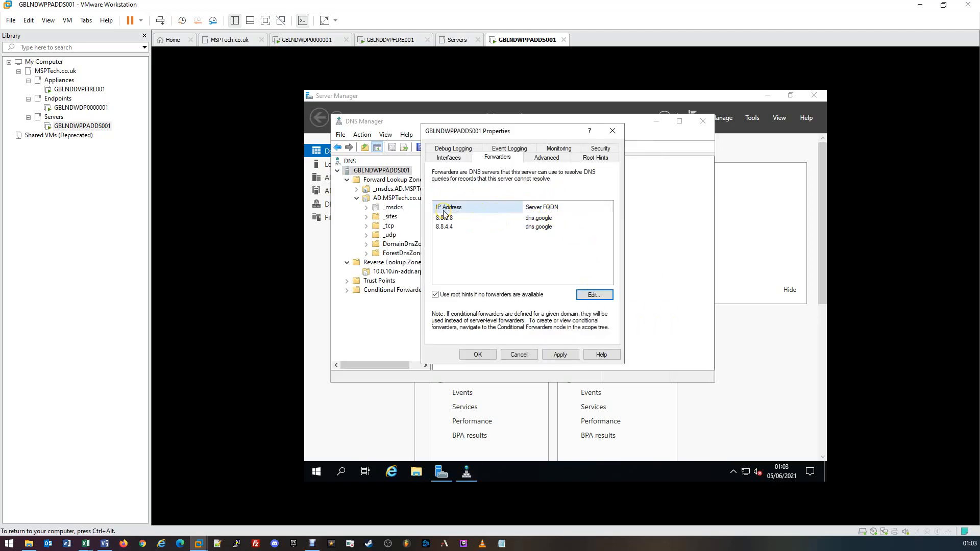
pyautogui.click(559, 356)
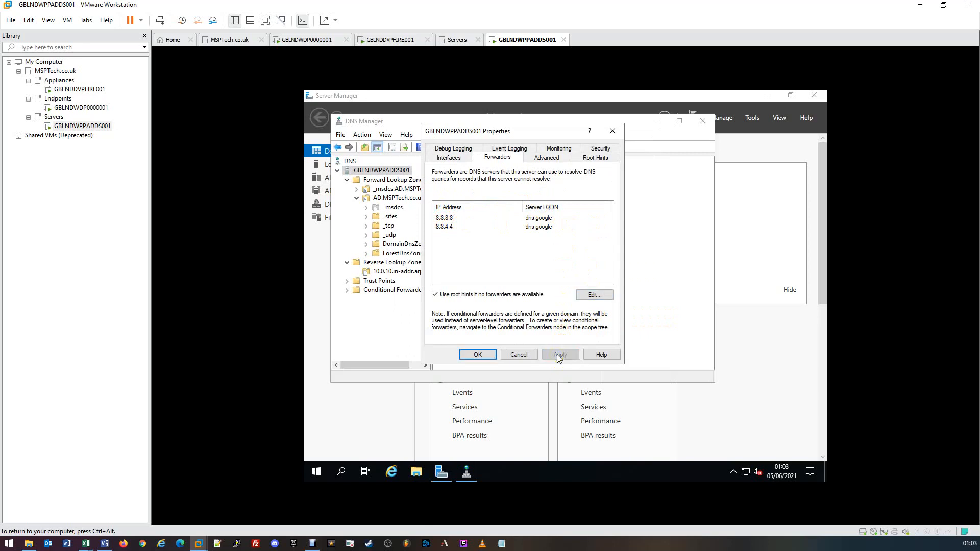
pyautogui.click(488, 359)
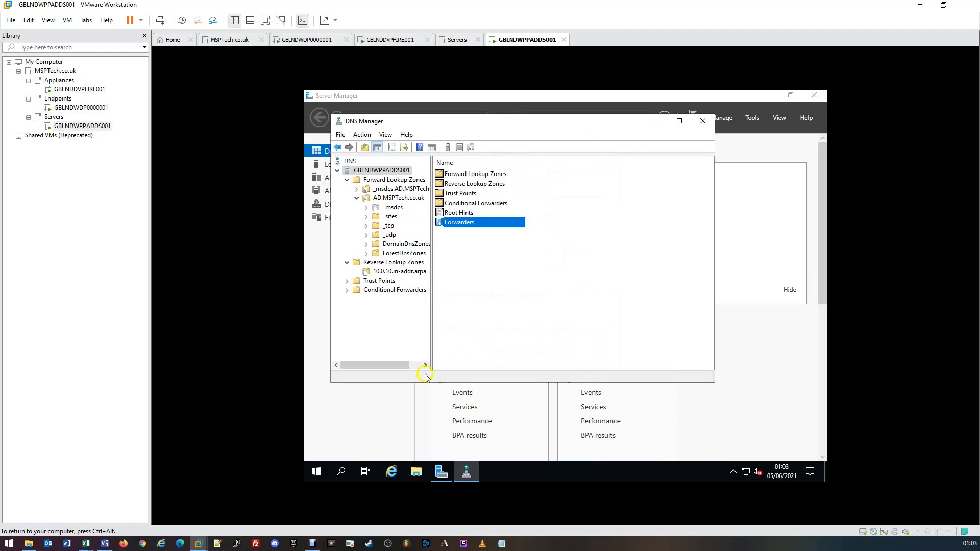
pyautogui.click(309, 474)
pyautogui.rightClick(310, 473)
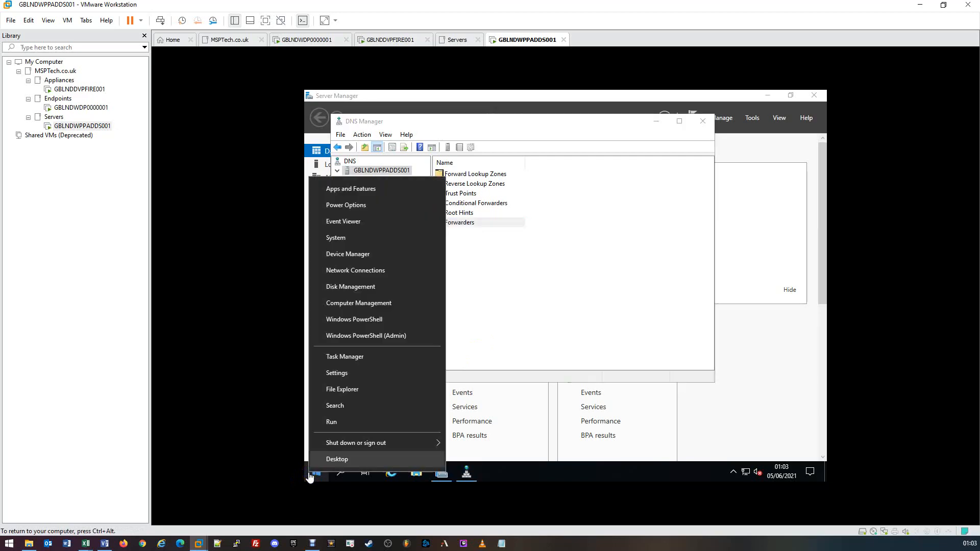
pyautogui.click(352, 320)
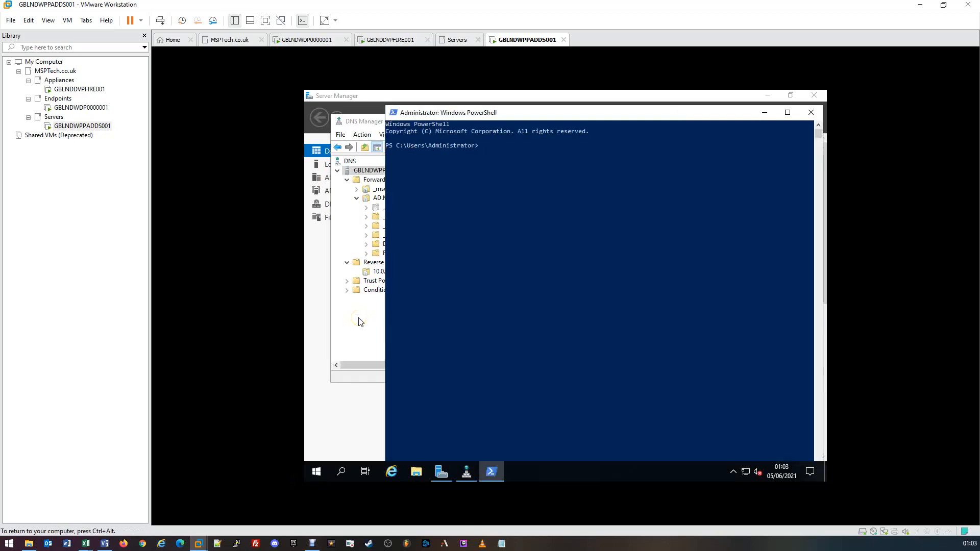
pyautogui.write('ping wwwgogl.com')
pyautogui.press('BackSpace')
pyautogui.press('BackSpace')
pyautogui.press('BackSpace')
pyautogui.press('BackSpace')
pyautogui.press('BackSpace')
pyautogui.press('BackSpace')
pyautogui.press('BackSpace')
pyautogui.write('oogle.com')
pyautogui.press('Return')
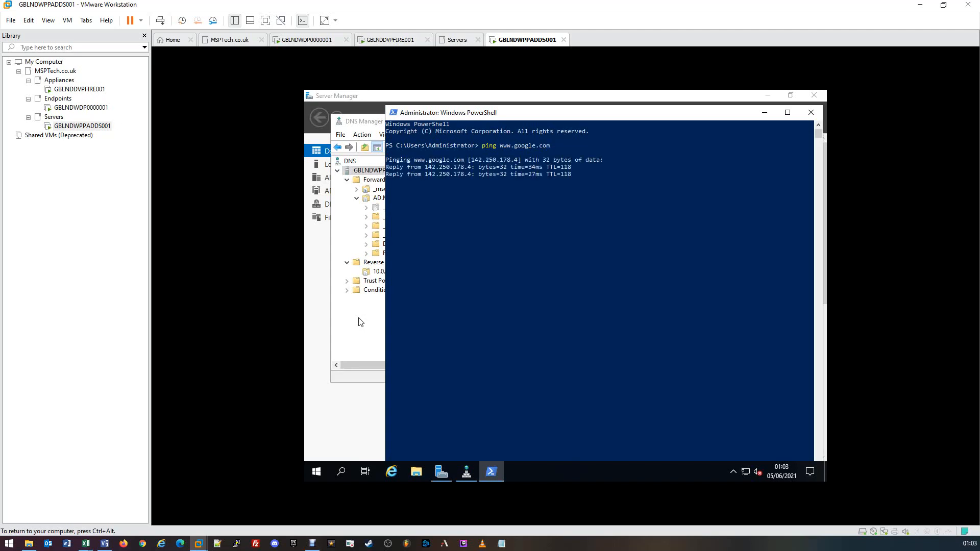
# Step: Examine the resolved address and the replies in the ping output and close PowerShell
pyautogui.moveTo(413, 159); pyautogui.dragTo(516, 161)
pyautogui.click(473, 160)
pyautogui.moveTo(424, 167); pyautogui.dragTo(568, 167)
pyautogui.click(594, 167)
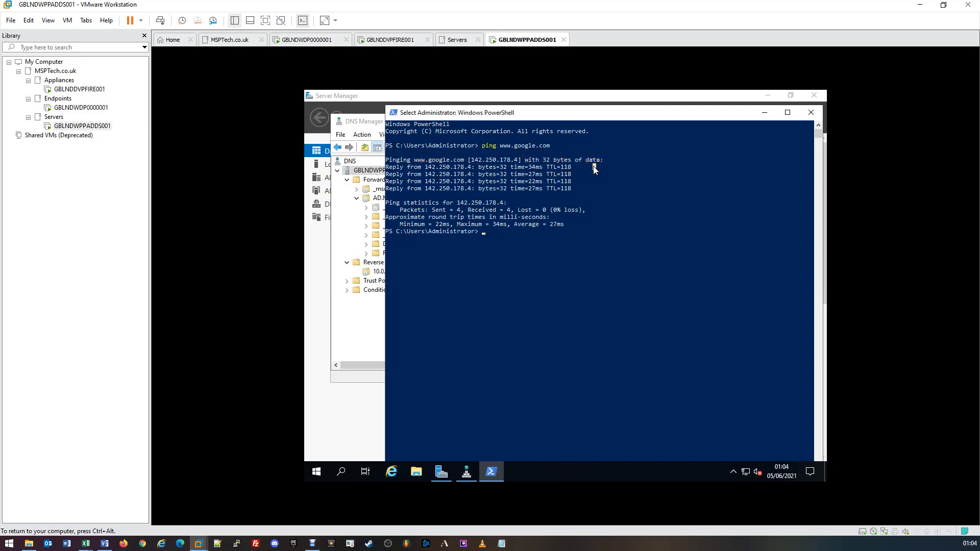
pyautogui.click(593, 166)
pyautogui.click(592, 166)
pyautogui.click(817, 114)
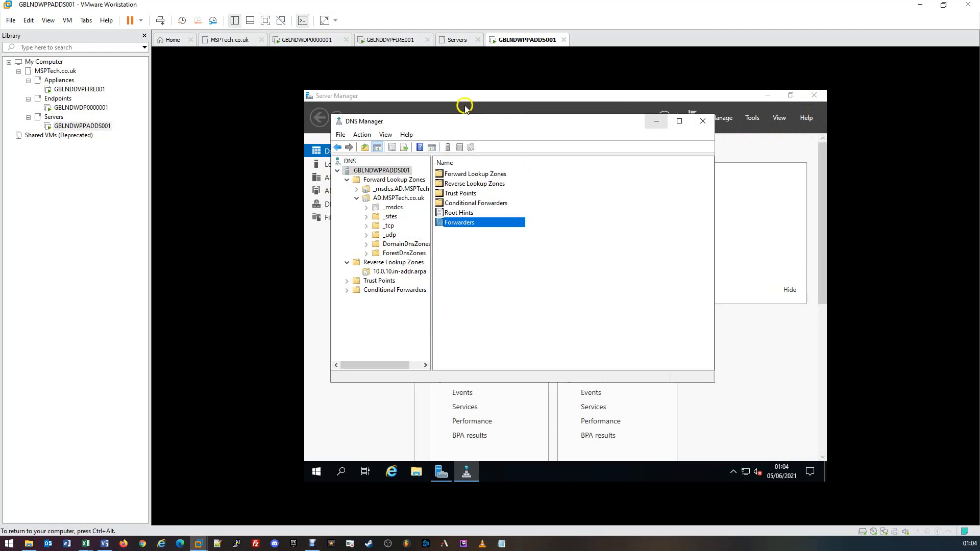
# Step: Search for "active" on the server and open Active Directory Sites and Services
pyautogui.hotkey('alt', 'Tab')
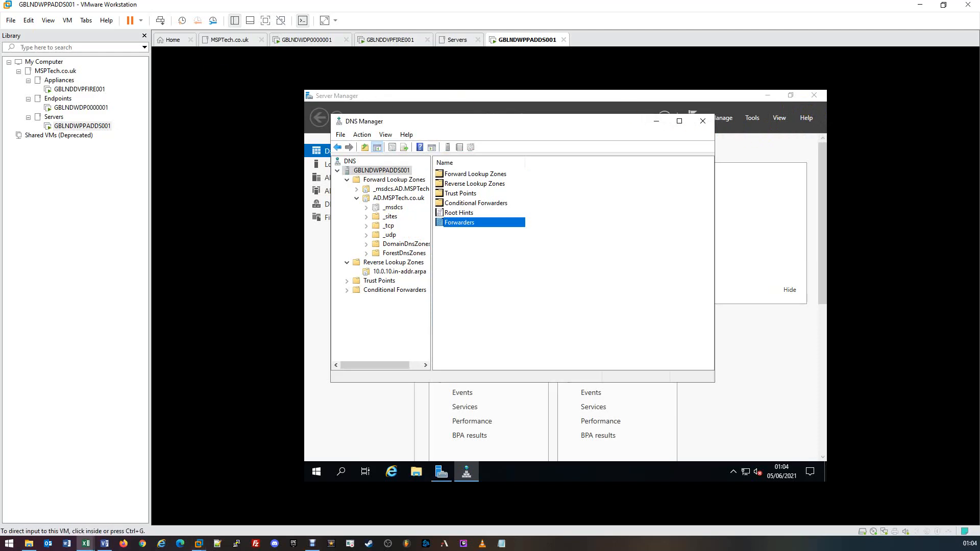
pyautogui.click(496, 122)
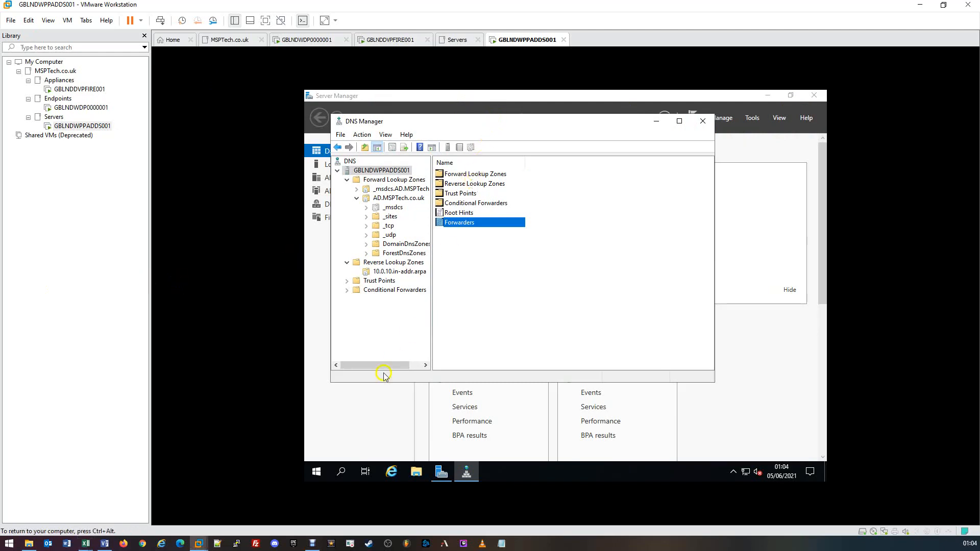
pyautogui.click(314, 473)
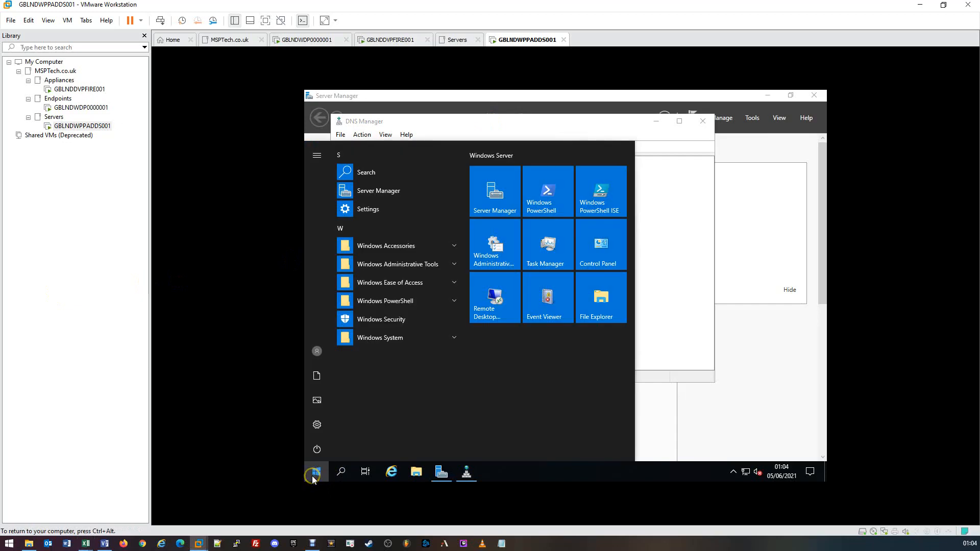
pyautogui.write('active')
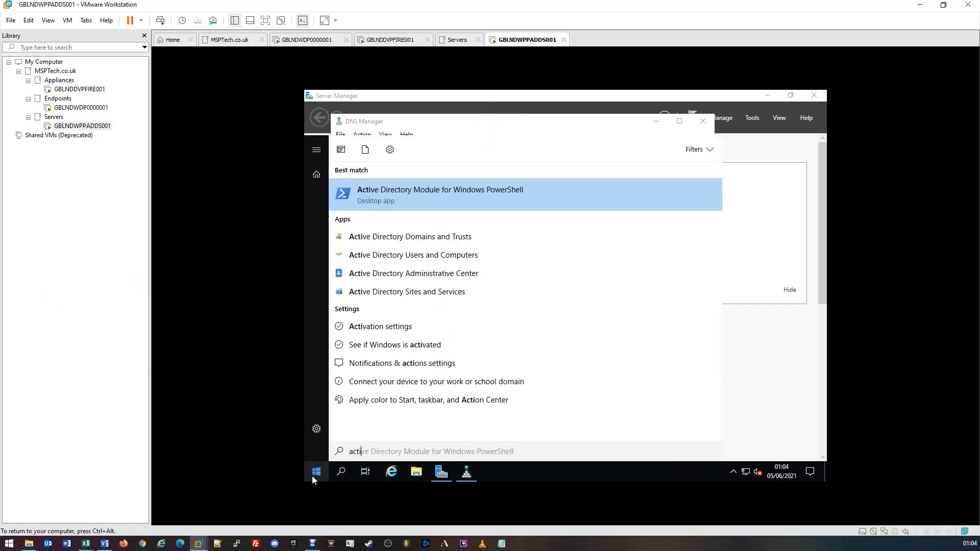
pyautogui.click(451, 294)
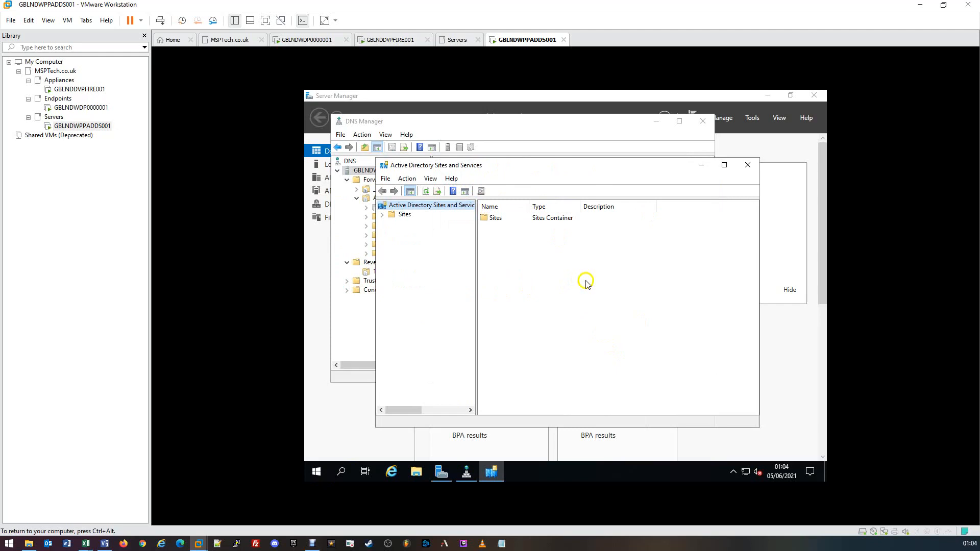
# Step: Expand Sites and Default-First-Site-Name down to the NTDS Settings of server GBLNDWPPADDS001
pyautogui.doubleClick(404, 215)
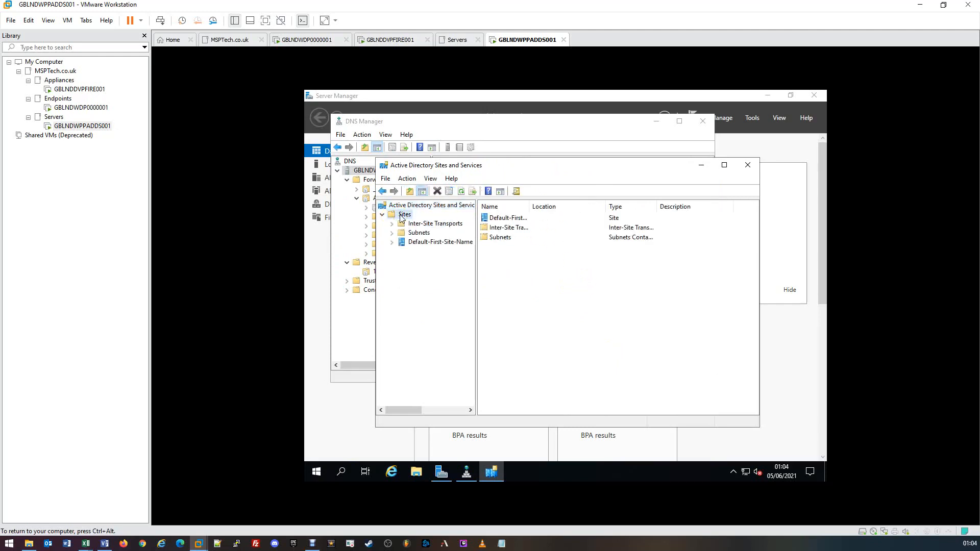
pyautogui.click(447, 244)
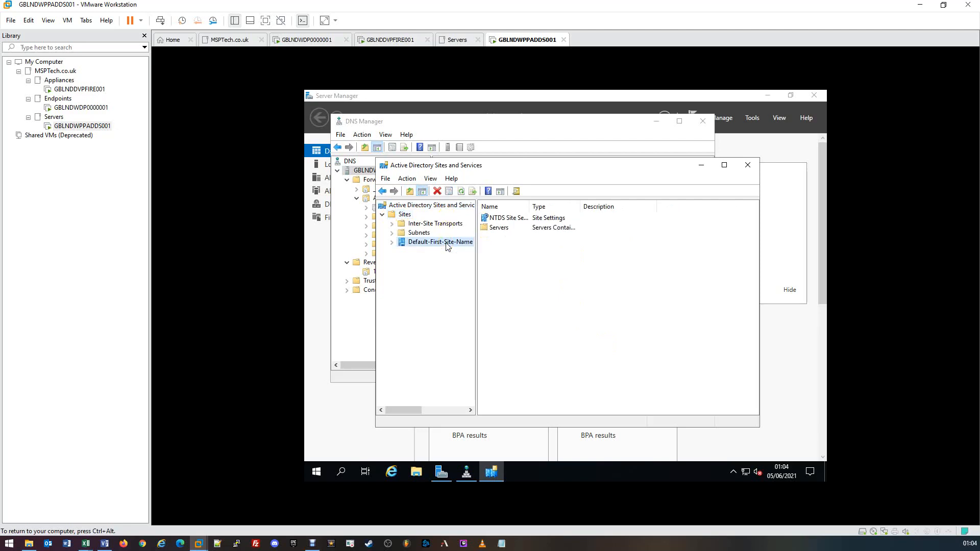
pyautogui.click(391, 244)
pyautogui.click(402, 252)
pyautogui.click(412, 262)
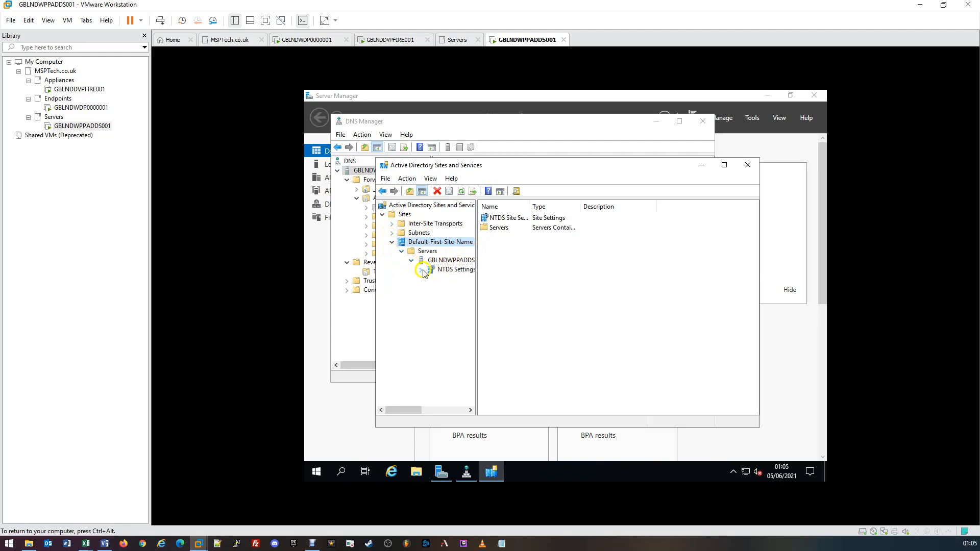
# Step: Inspect the IP and SMTP folders under Inter-Site Transports and the contents of the Subnets container
pyautogui.click(392, 224)
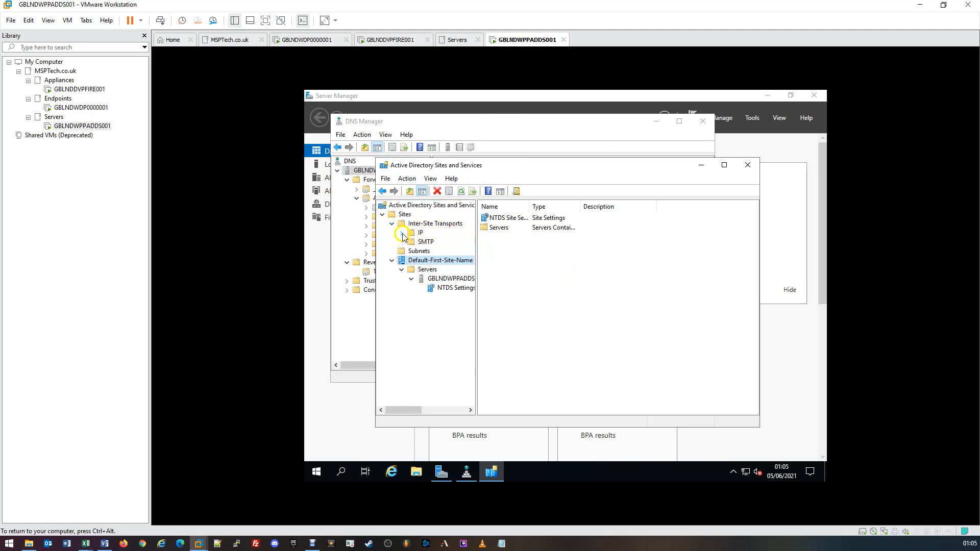
pyautogui.click(427, 225)
pyautogui.click(425, 233)
pyautogui.click(421, 243)
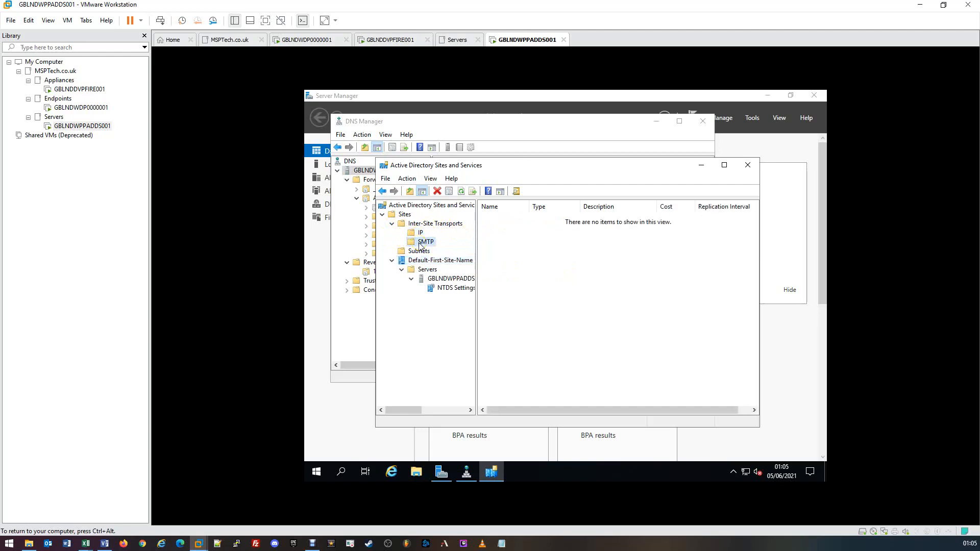
pyautogui.click(423, 252)
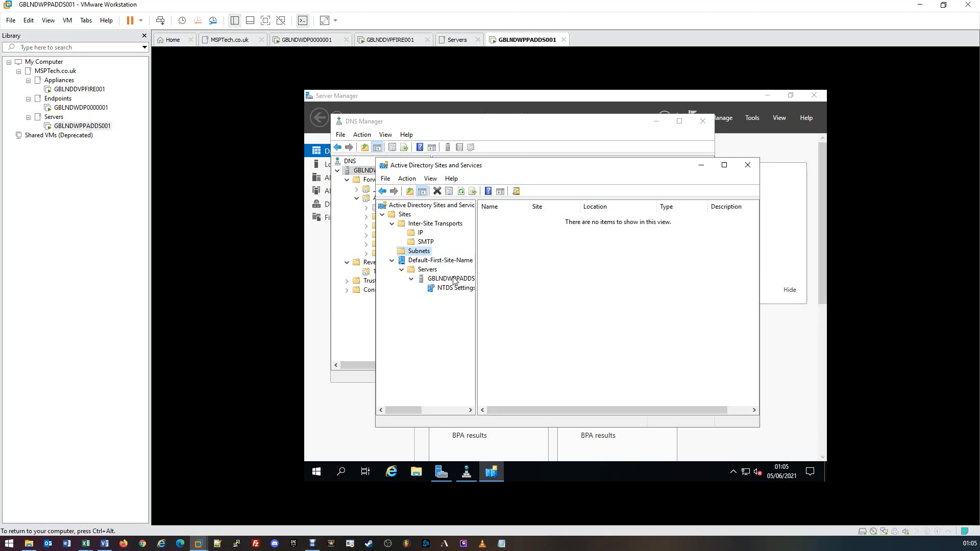
# Step: Rename the site Default-First-Site-Name as GB-LND
pyautogui.click(405, 262)
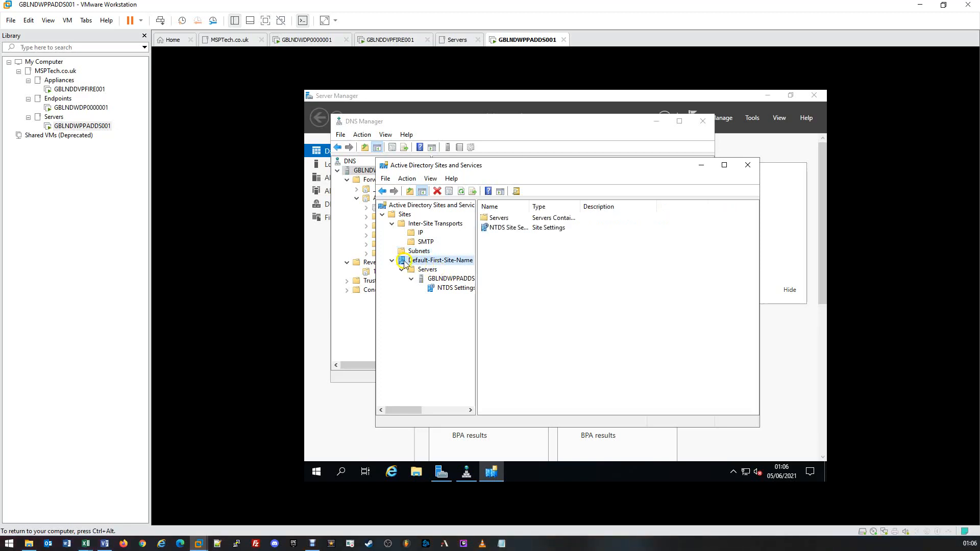
pyautogui.rightClick(433, 264)
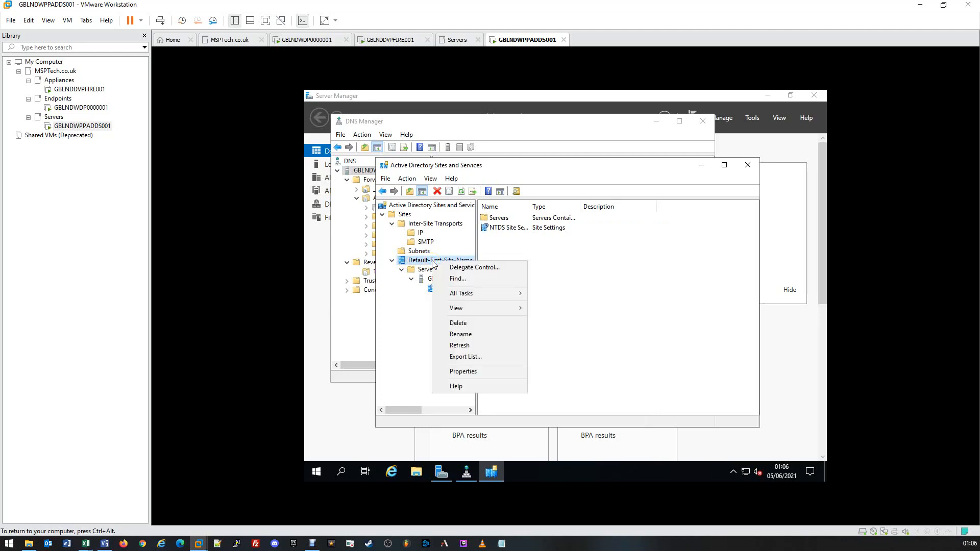
pyautogui.click(461, 335)
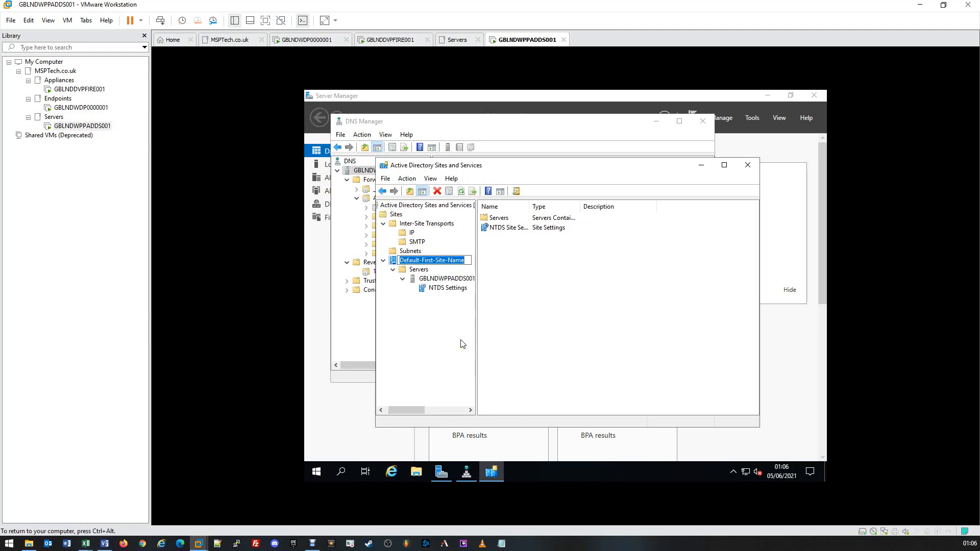
pyautogui.write('GB')
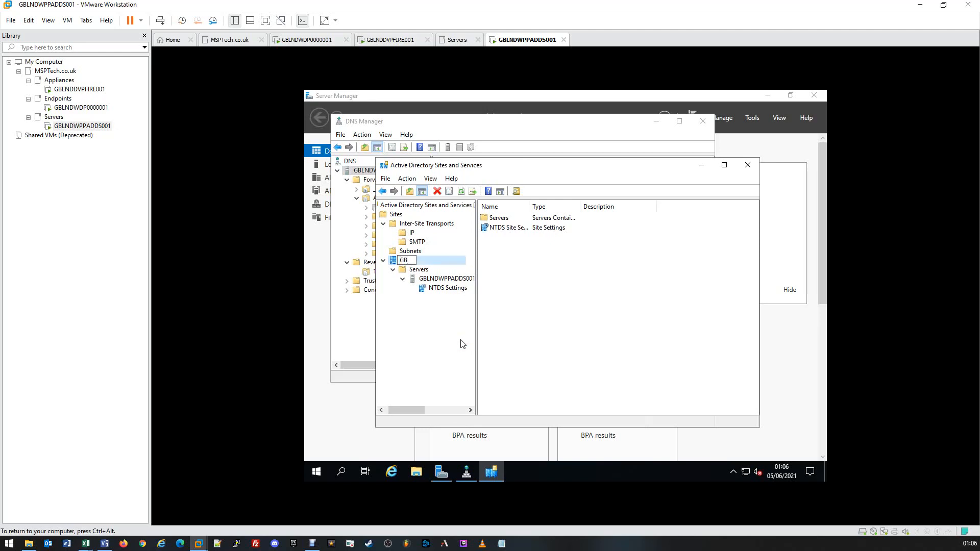
pyautogui.write('-LND')
pyautogui.press('Return')
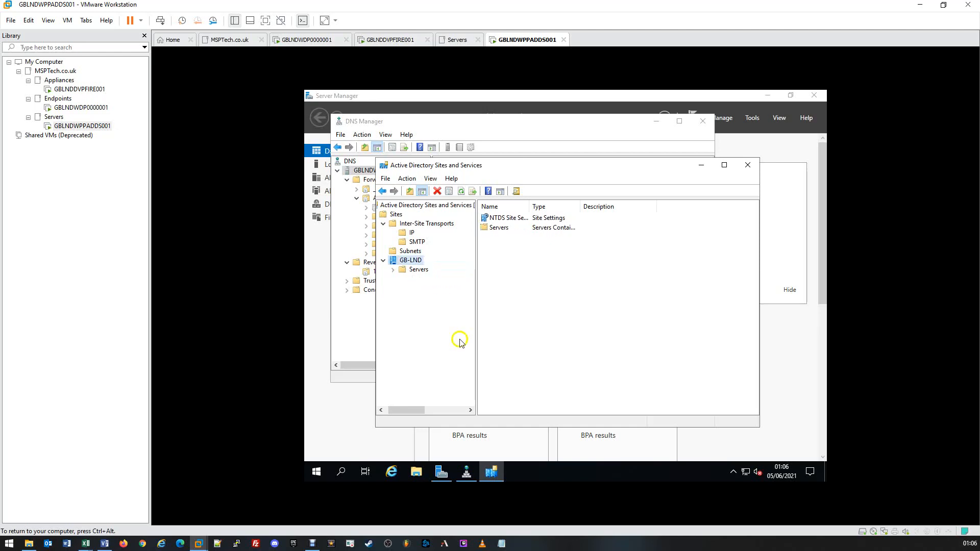
# Step: Expand the servers of site GB-LND down to NTDS Settings and show the contents of the Subnets container
pyautogui.click(392, 270)
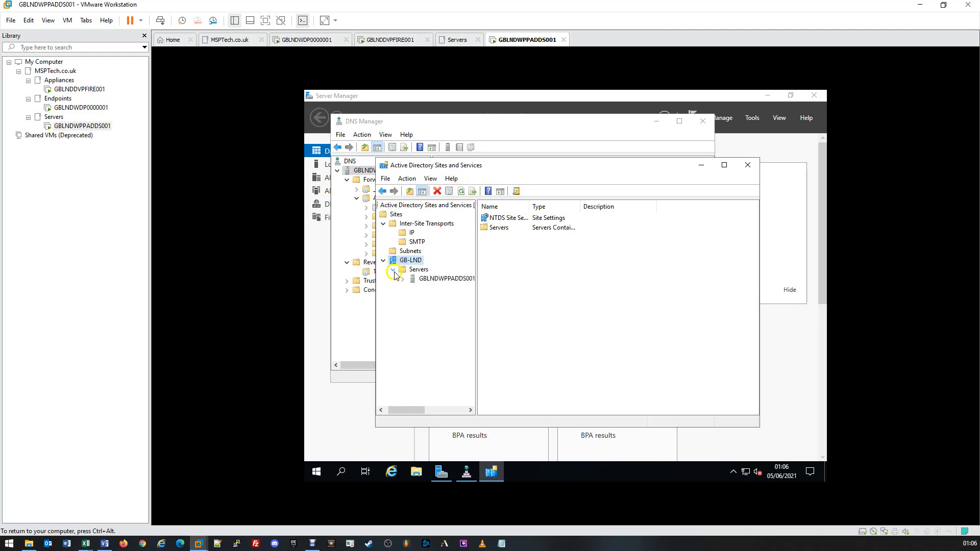
pyautogui.click(403, 279)
pyautogui.click(411, 252)
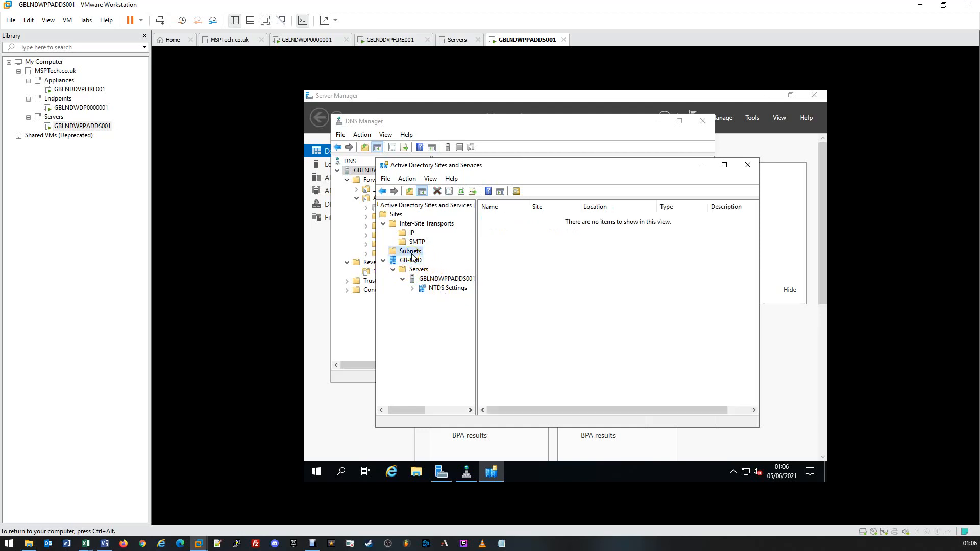
# Step: Create a new subnet with prefix 10.0.10.0/24 in the Subnets container and assign it to site GB-LND
pyautogui.rightClick(413, 256)
pyautogui.click(420, 273)
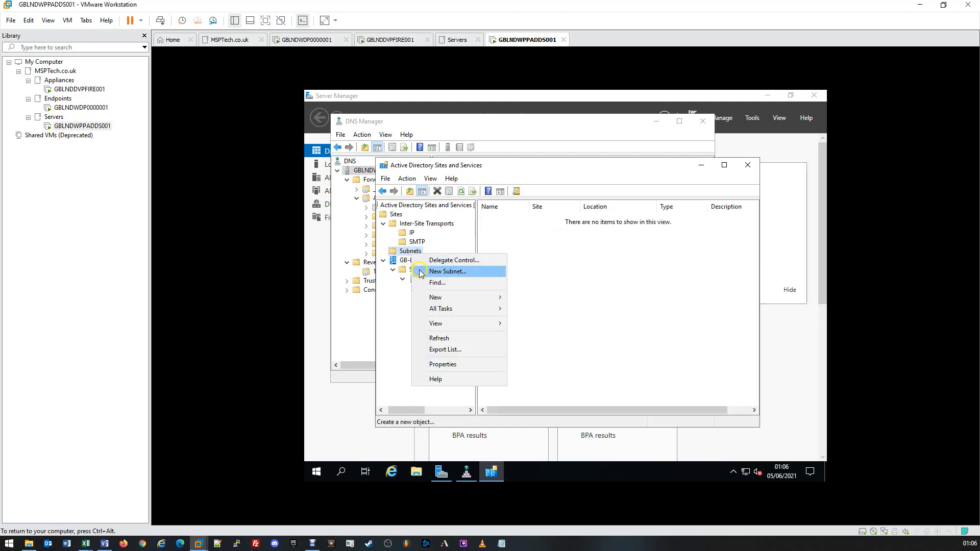
pyautogui.click(421, 273)
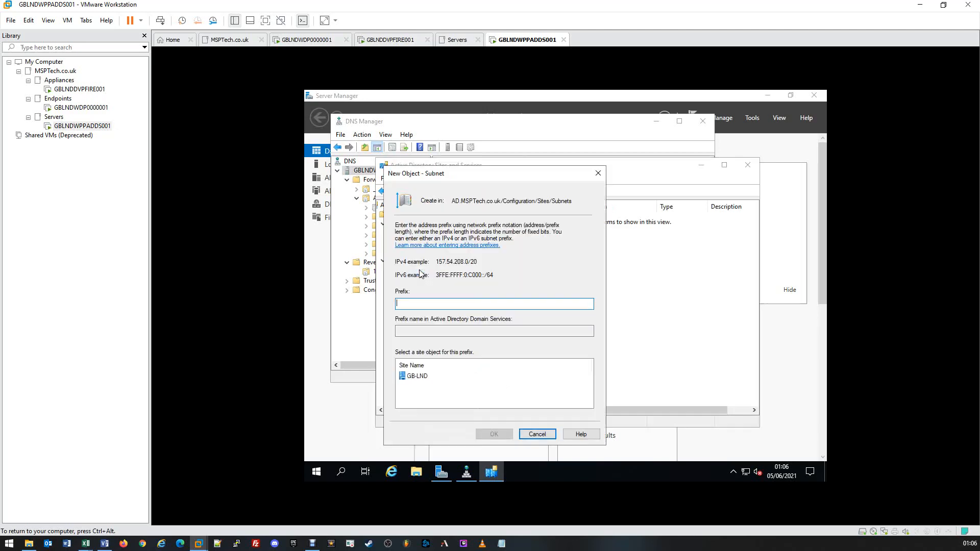
pyautogui.moveTo(449, 176); pyautogui.dragTo(462, 144)
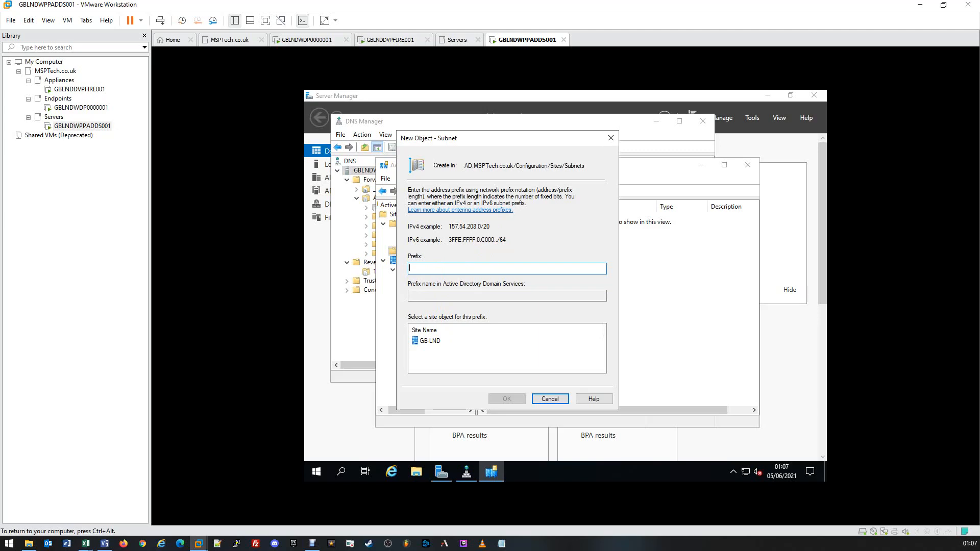
pyautogui.write('10.0.10.0/24')
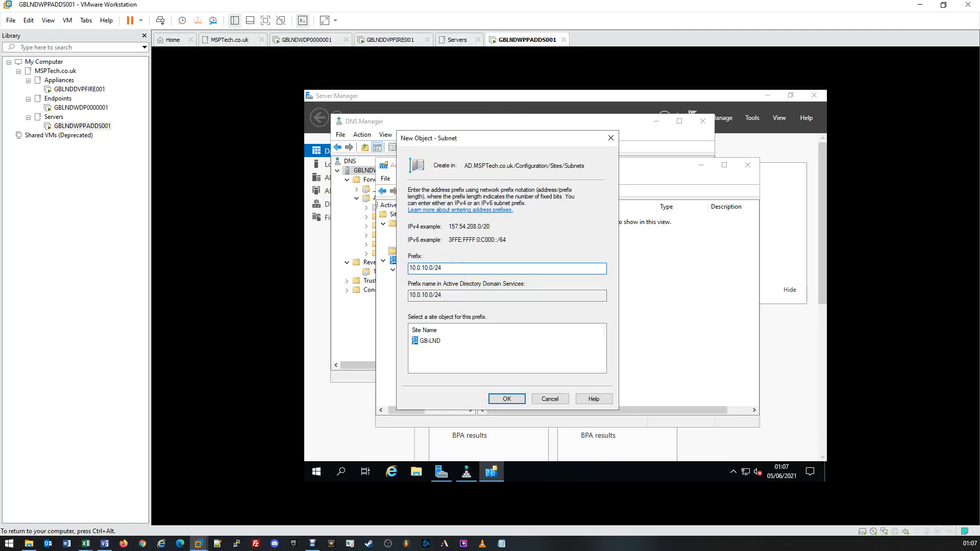
pyautogui.moveTo(449, 267); pyautogui.dragTo(395, 270)
pyautogui.click(466, 268)
pyautogui.click(431, 343)
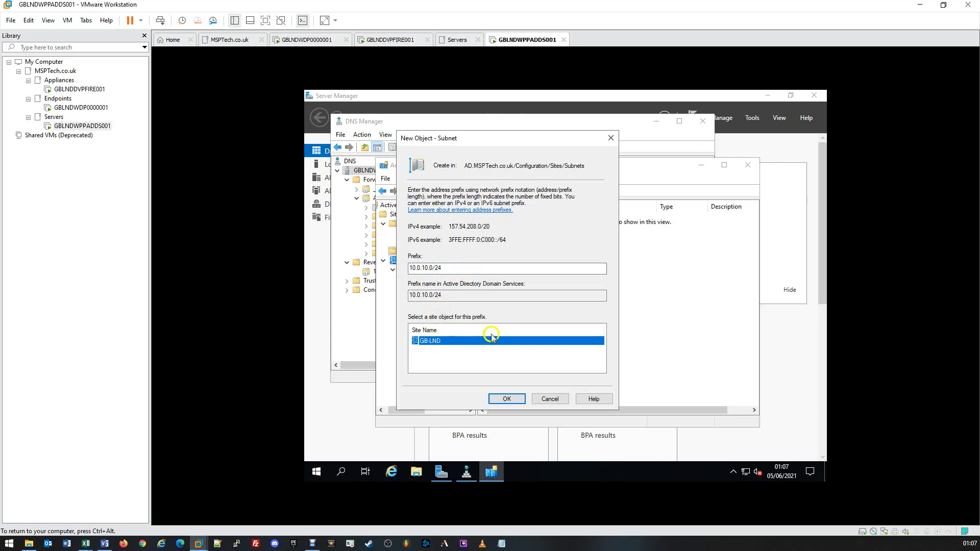
pyautogui.click(444, 343)
pyautogui.click(502, 399)
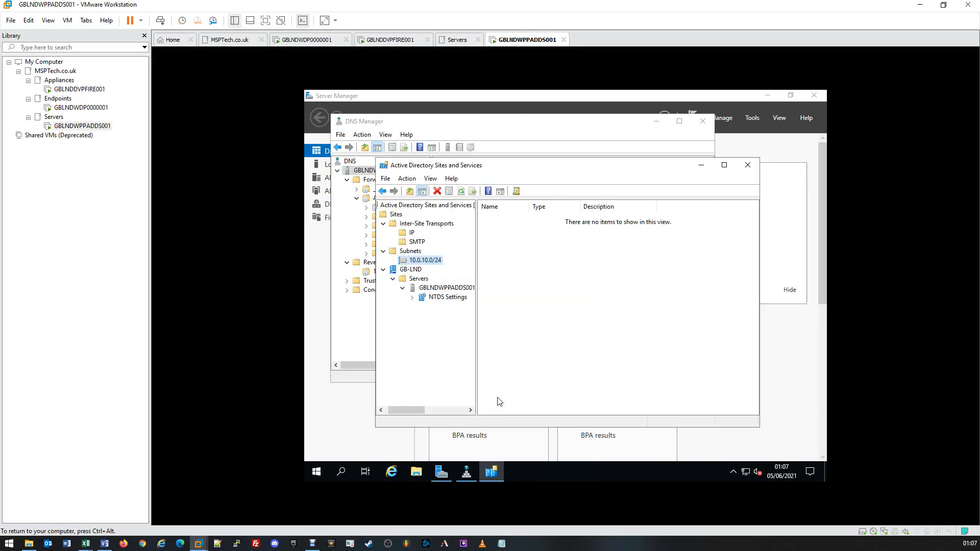
pyautogui.click(422, 261)
pyautogui.click(432, 317)
pyautogui.click(421, 279)
pyautogui.hotkey('ctrl', 'alt')
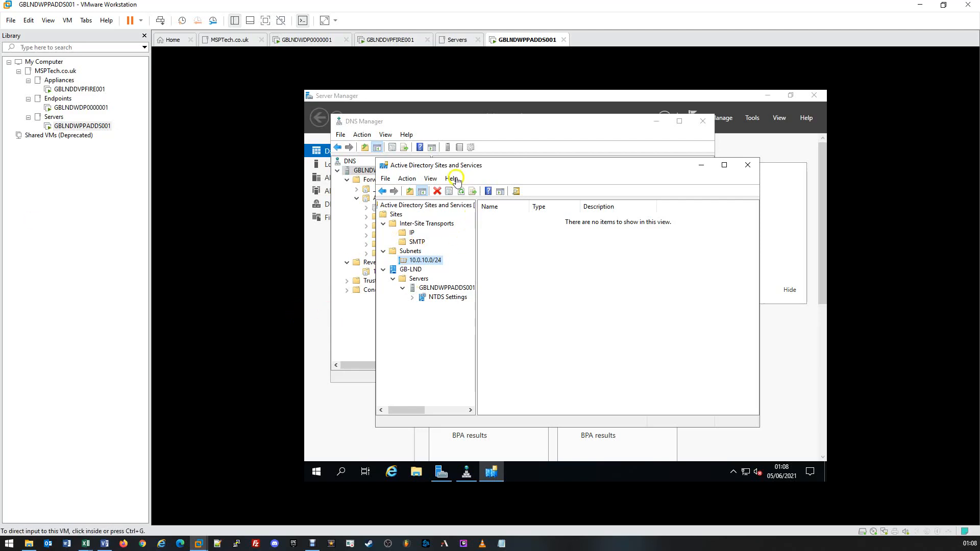
pyautogui.click(455, 412)
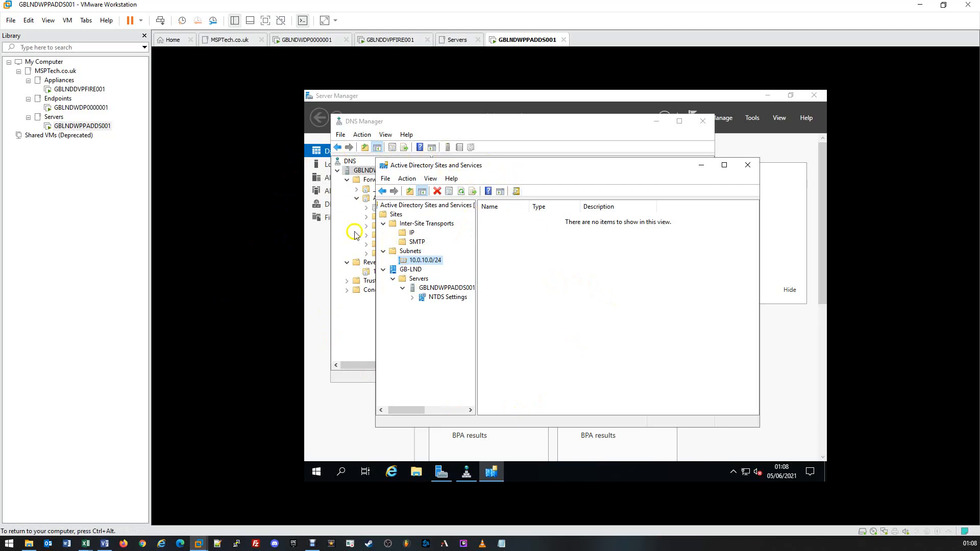
# Step: Close Active Directory Sites and Services and DNS Manager
pyautogui.click(748, 165)
pyautogui.click(703, 121)
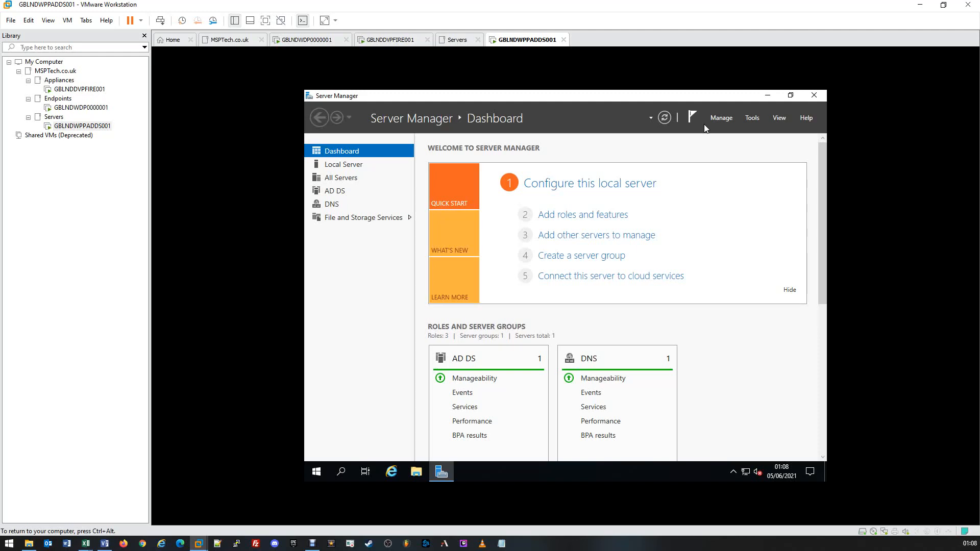
pyautogui.click(859, 121)
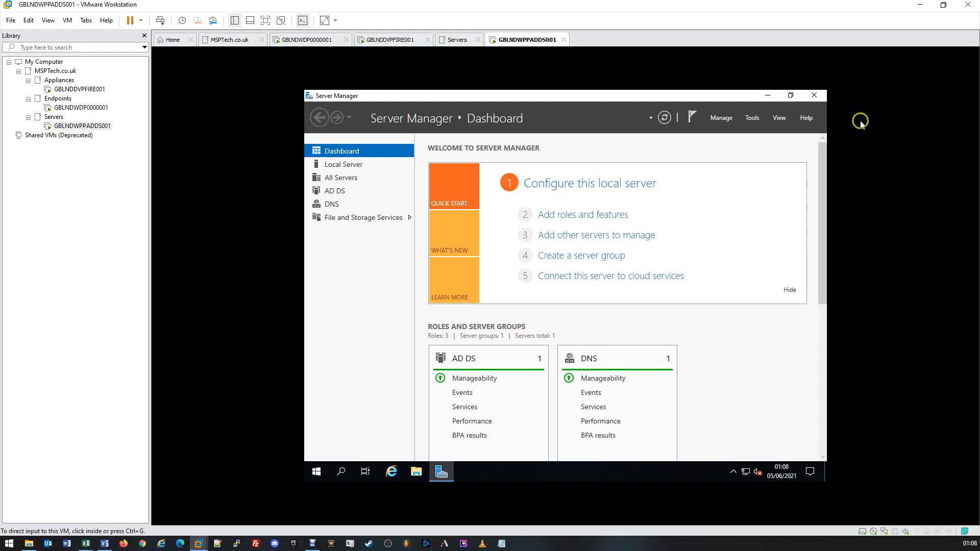
pyautogui.click(852, 123)
pyautogui.click(679, 168)
pyautogui.click(432, 310)
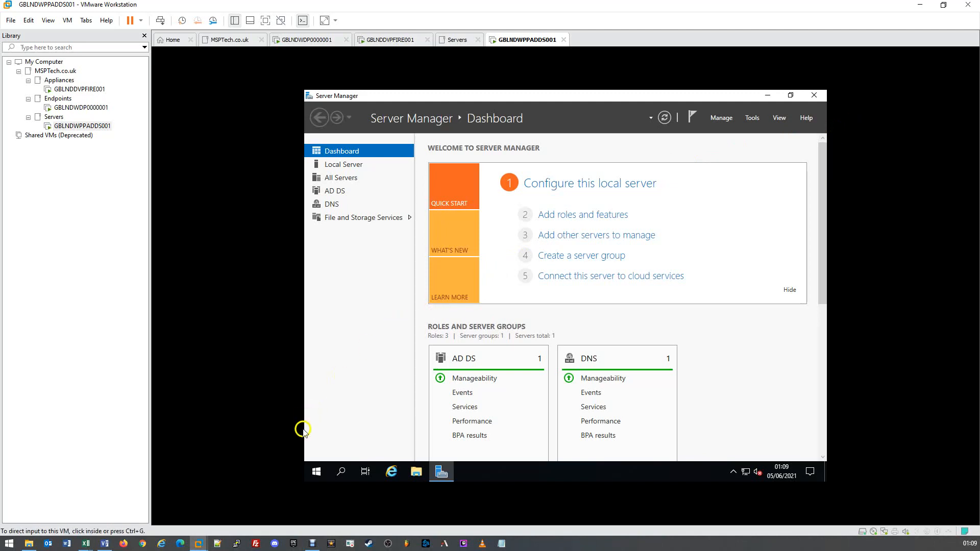
# Step: Find and open Active Directory Administrative Center, maximize its window, and show the containers of the AD (local) domain
pyautogui.click(311, 470)
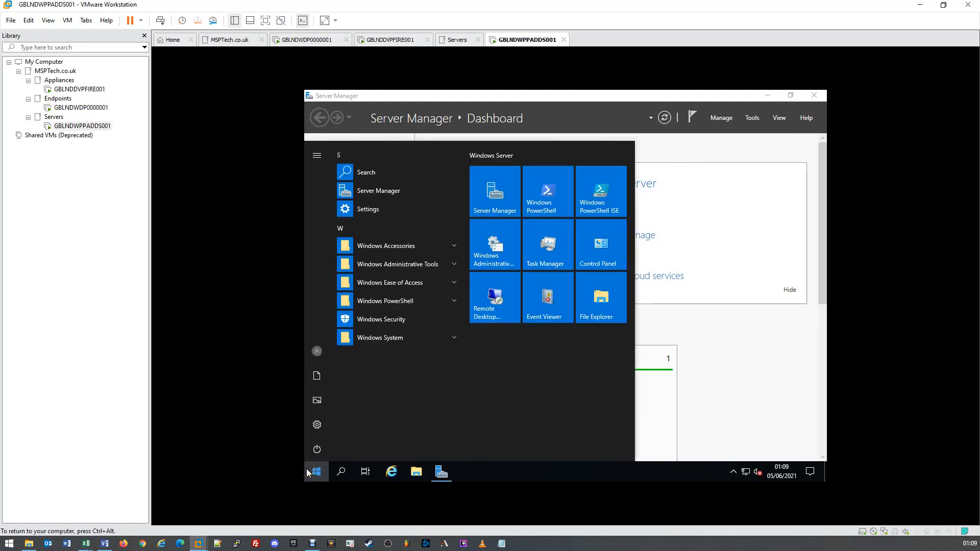
pyautogui.write('activ')
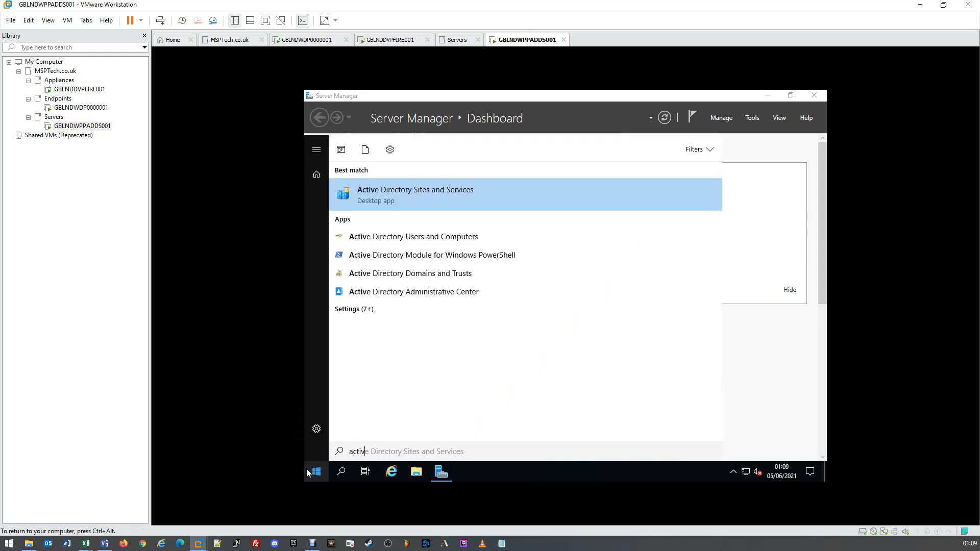
pyautogui.write('e')
pyautogui.click(398, 294)
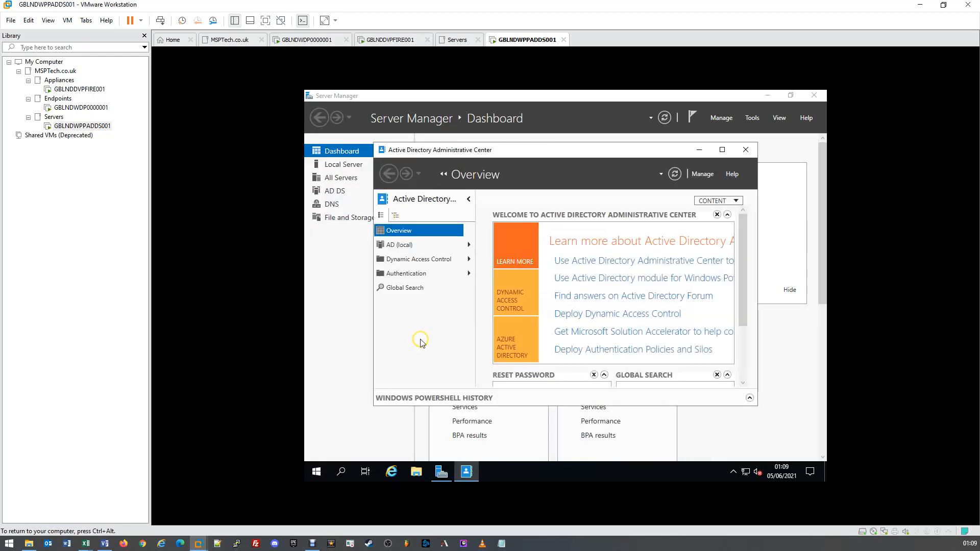
pyautogui.click(722, 149)
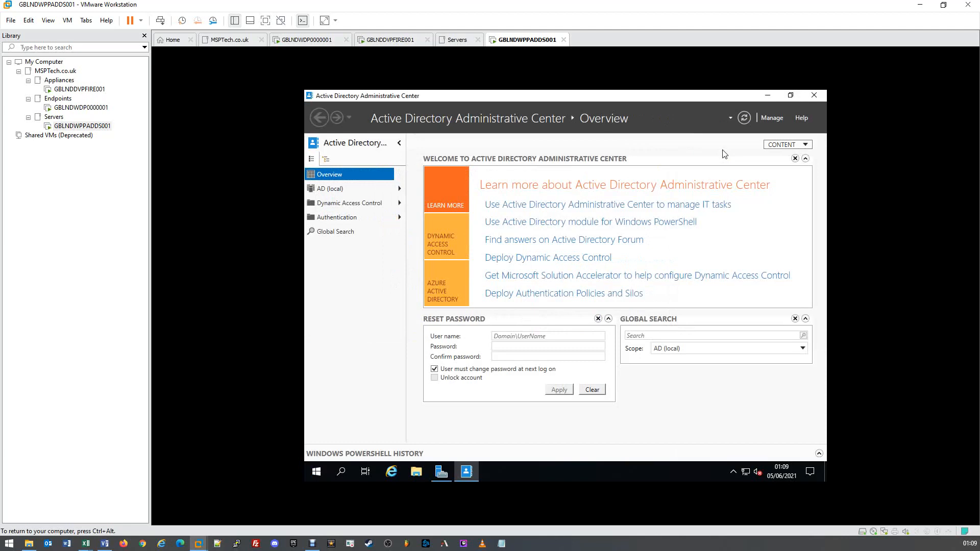
pyautogui.click(326, 191)
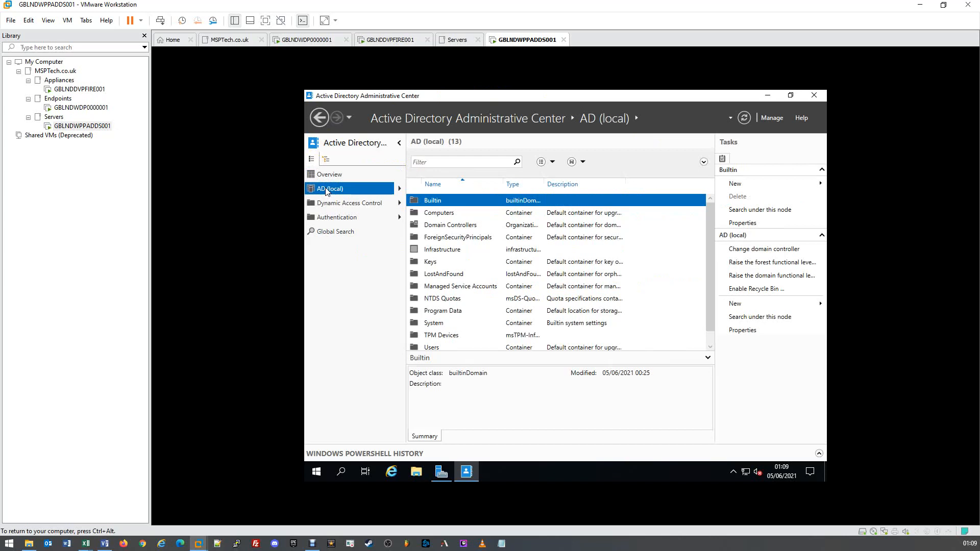
pyautogui.click(427, 199)
# Step: Enable the Recycle Bin for AD (local), accept the confirmations, and refresh Active Directory Administrative Center
pyautogui.click(738, 289)
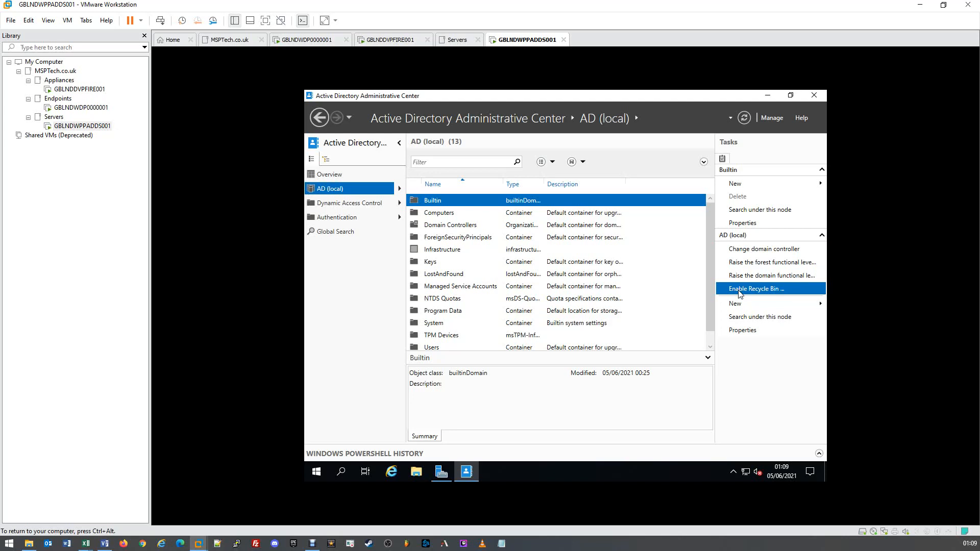
pyautogui.click(740, 289)
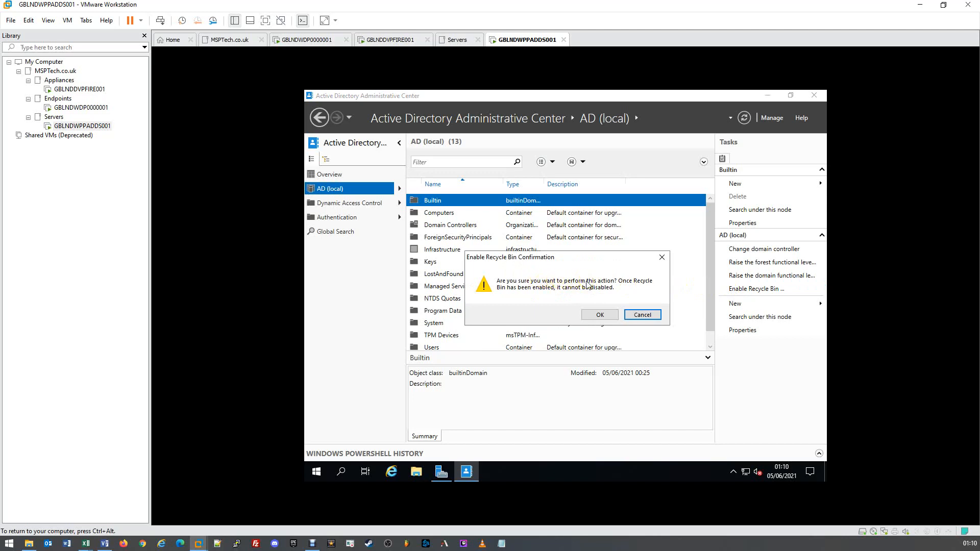
pyautogui.click(617, 278)
pyautogui.click(612, 298)
pyautogui.click(601, 315)
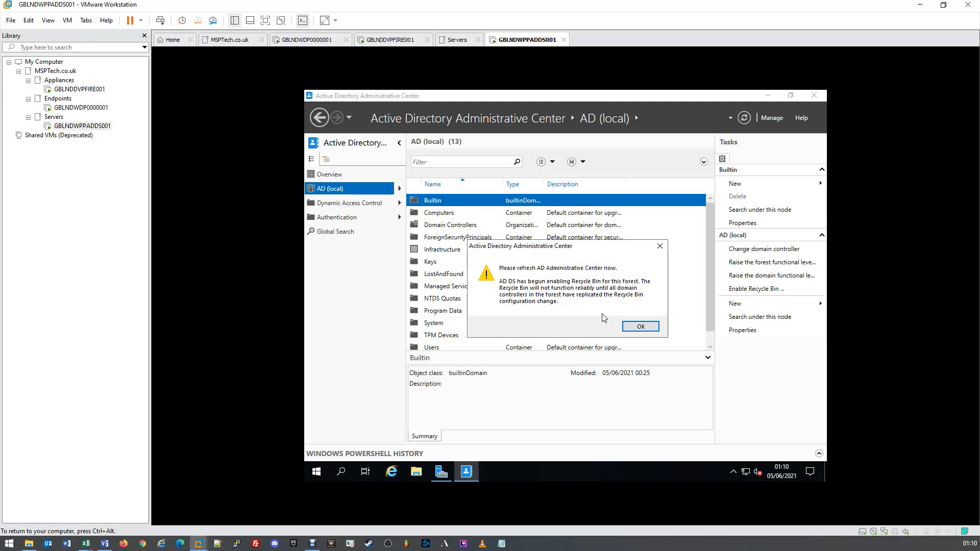
pyautogui.click(642, 327)
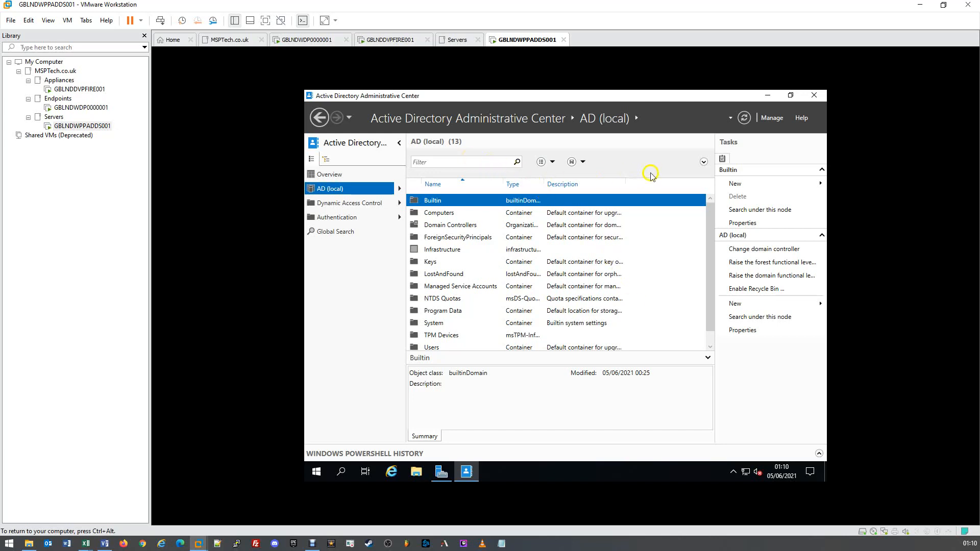
pyautogui.click(743, 118)
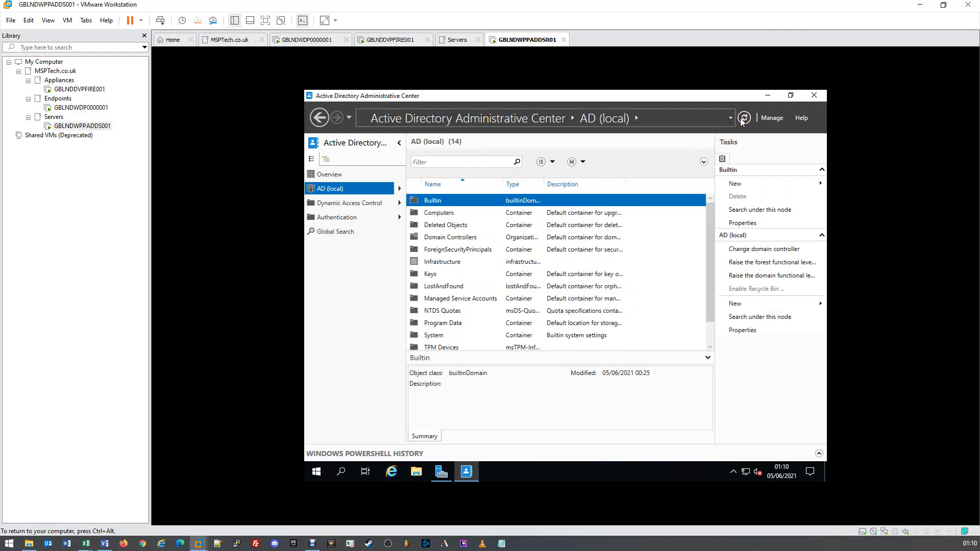
# Step: Check the state of the Enable Recycle Bin task and close Active Directory Administrative Center
pyautogui.click(740, 290)
pyautogui.click(774, 293)
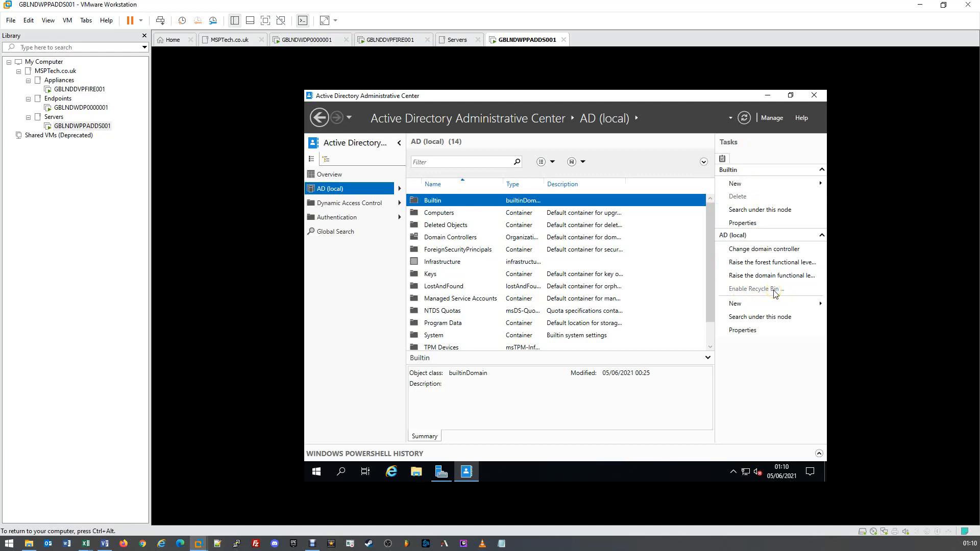
pyautogui.click(813, 96)
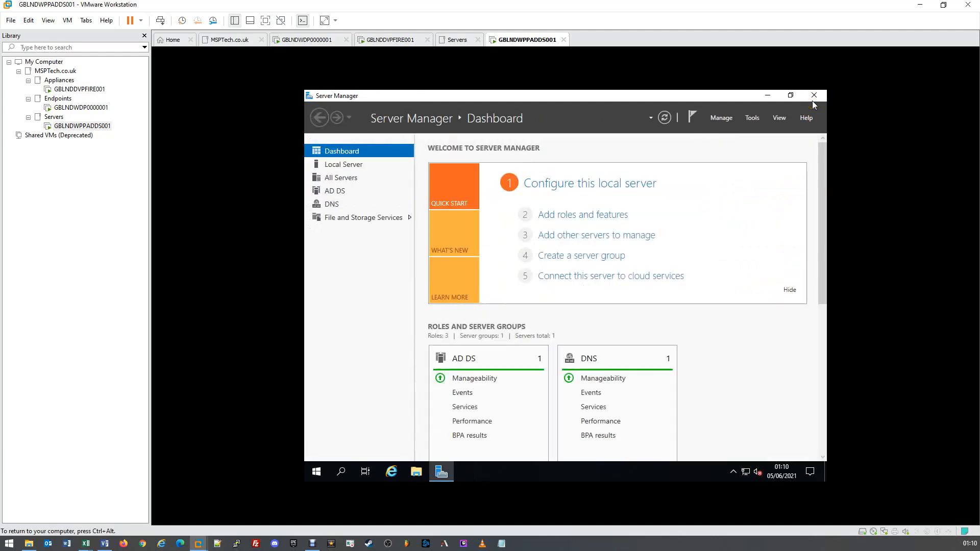